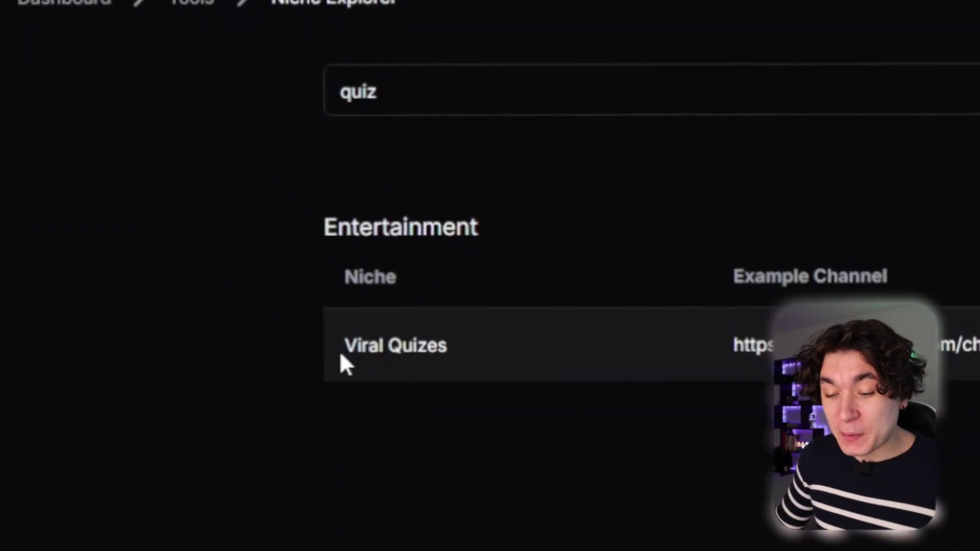
# Highlight the Viral Quizes niche name listed under Entertainment.
pyautogui.moveTo(339, 353); pyautogui.dragTo(479, 361)
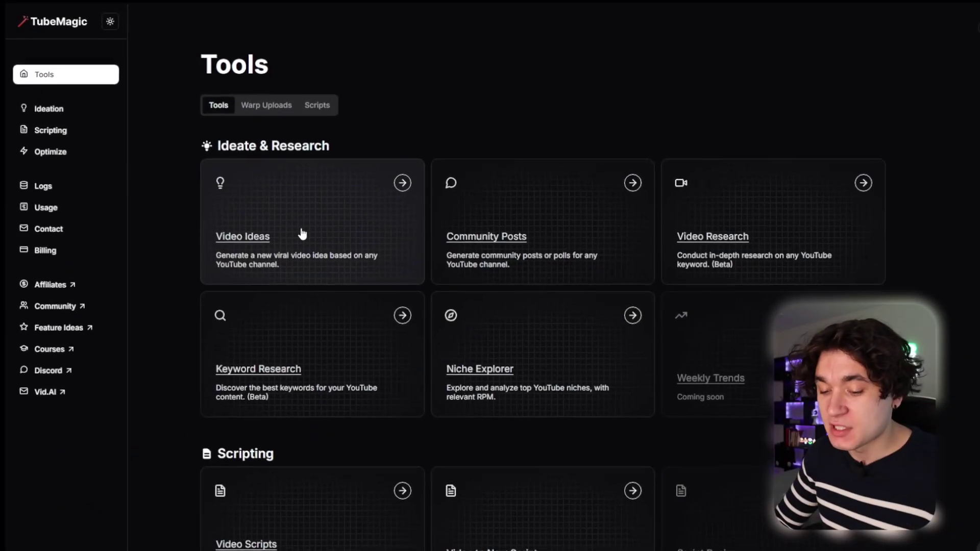
# Generate video ideas in Video Ideas from an existing quiz channel's handle.
pyautogui.click(334, 256)
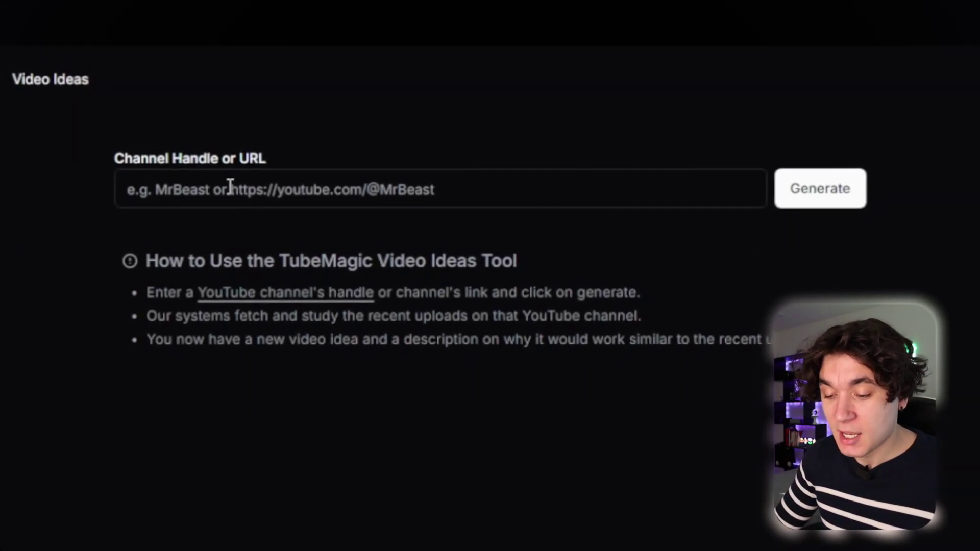
pyautogui.click(236, 179)
pyautogui.write('@QuizBlitz')
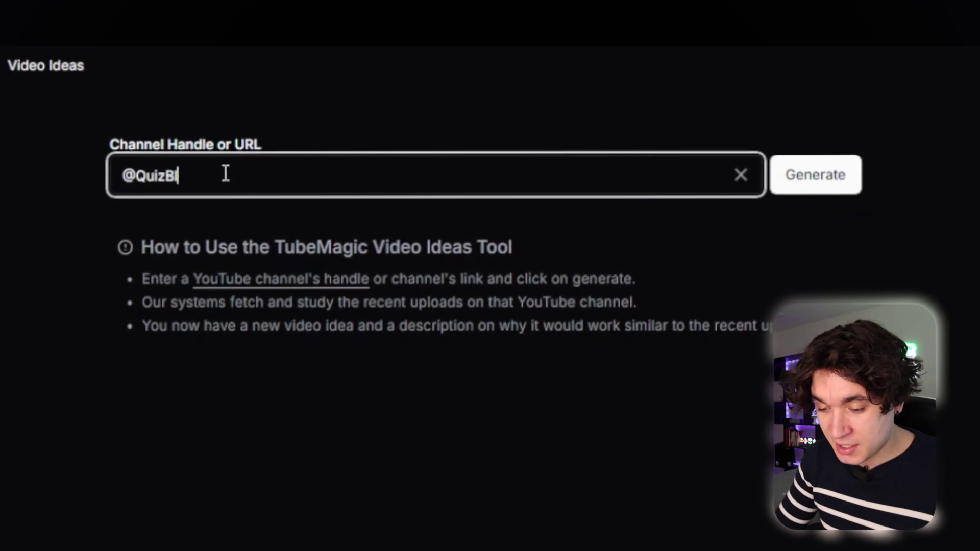
pyautogui.write('_')
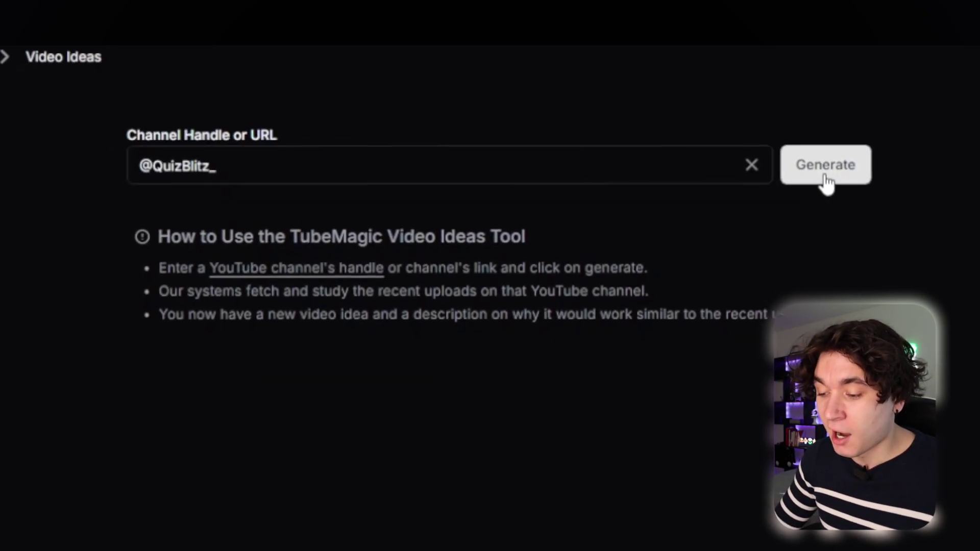
pyautogui.click(830, 185)
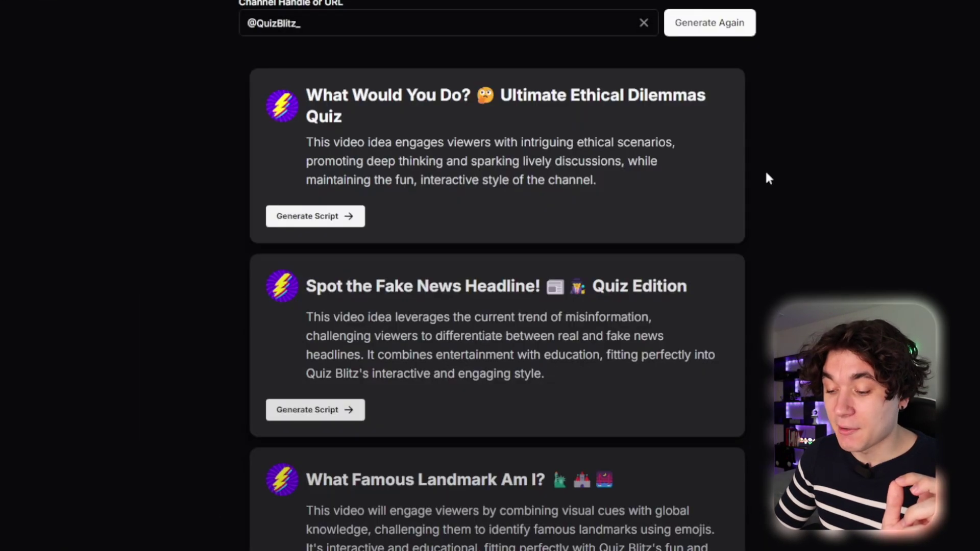
# Review the generated emoji-quiz video ideas, then go to the Keyword Research tool.
pyautogui.scroll(-5, 765, 176)
pyautogui.scroll(-7, 766, 174)
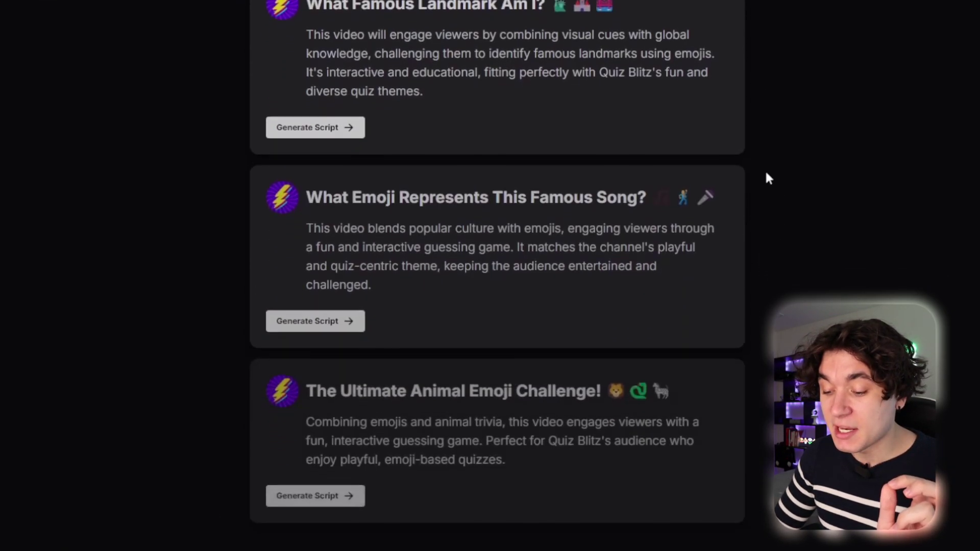
pyautogui.scroll(-2, 618, 329)
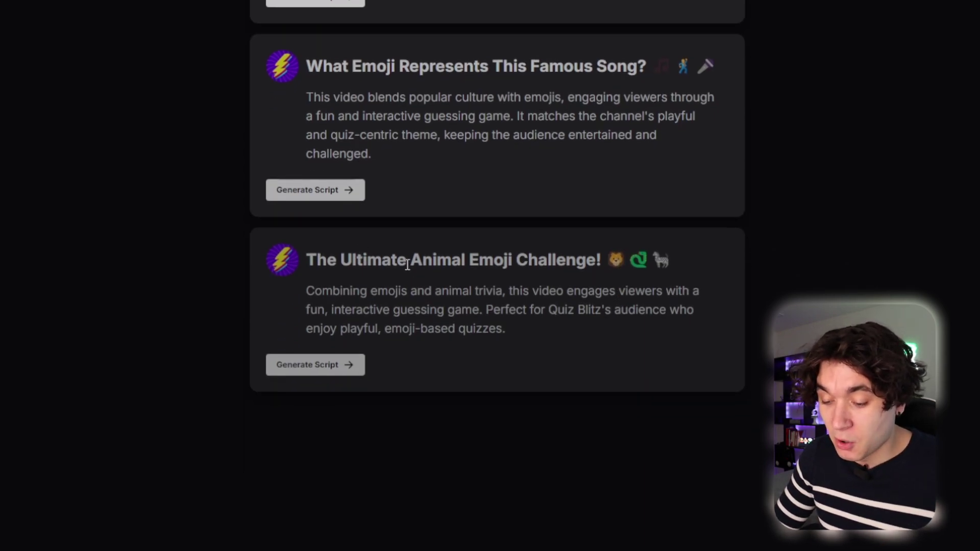
pyautogui.scroll(2, 388, 163)
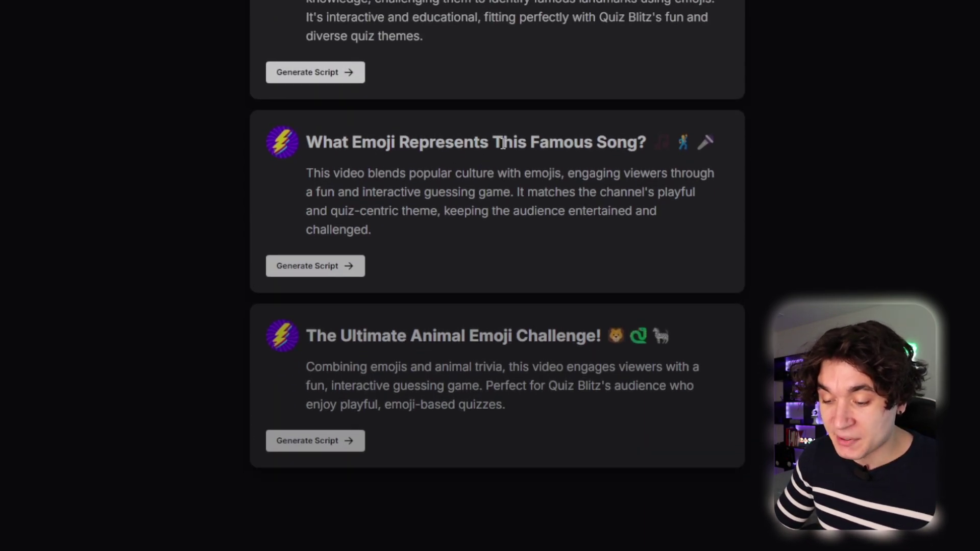
pyautogui.scroll(3, 503, 144)
pyautogui.scroll(2, 503, 144)
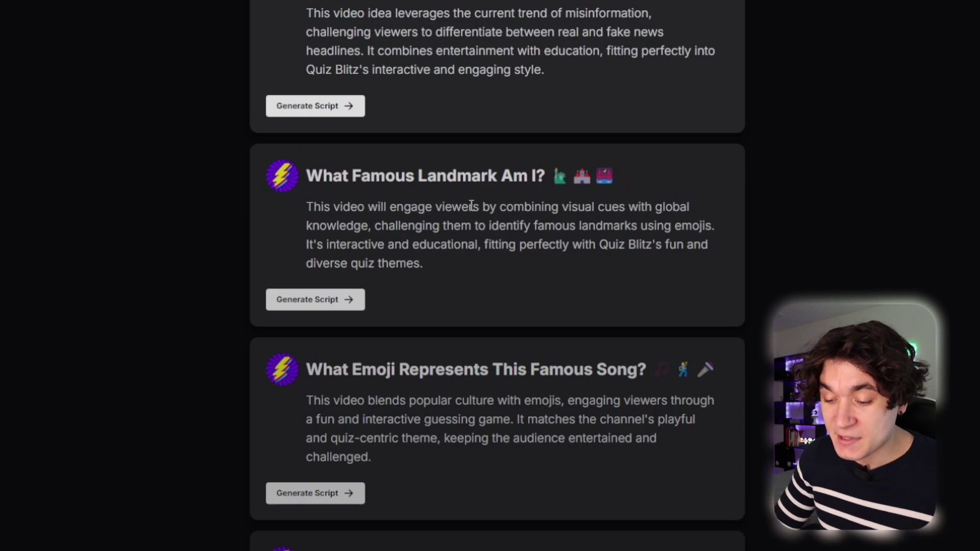
pyautogui.scroll(5, 472, 206)
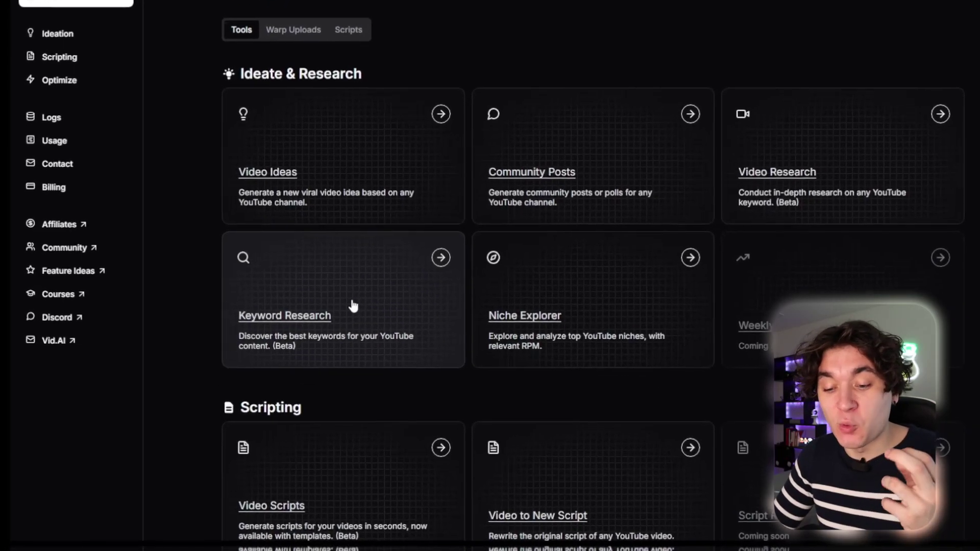
pyautogui.click(353, 305)
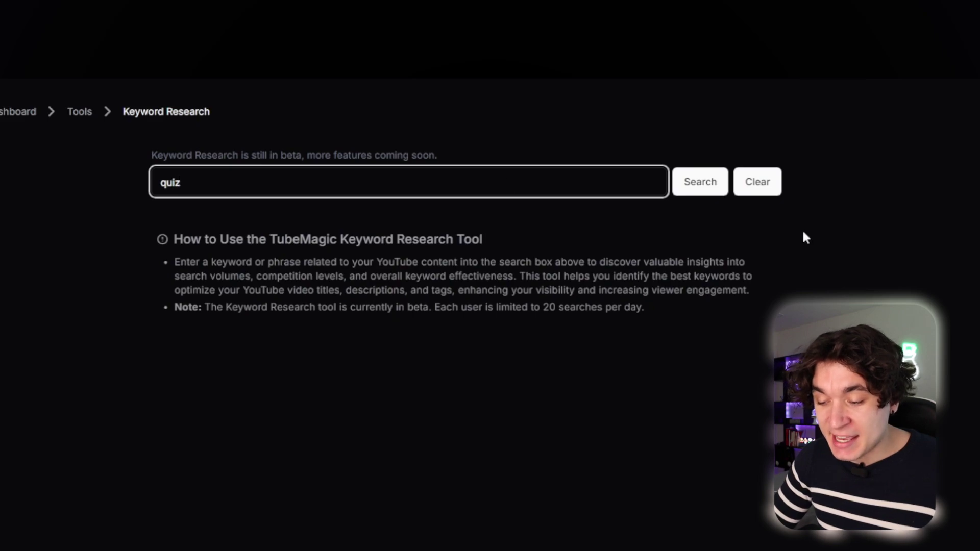
# Search keyword 'quiz' and review results by search volume, competition and Magic Score.
pyautogui.click(707, 198)
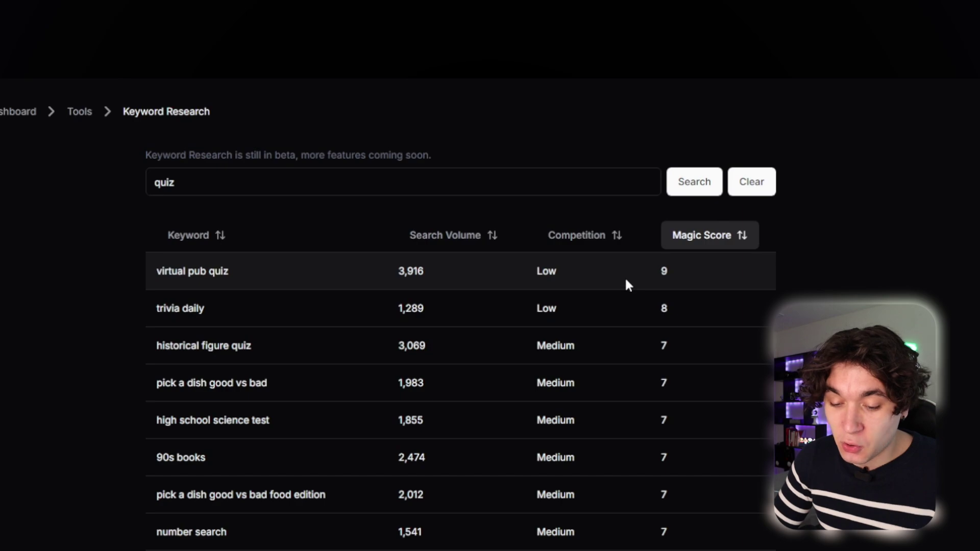
pyautogui.scroll(-1, 625, 276)
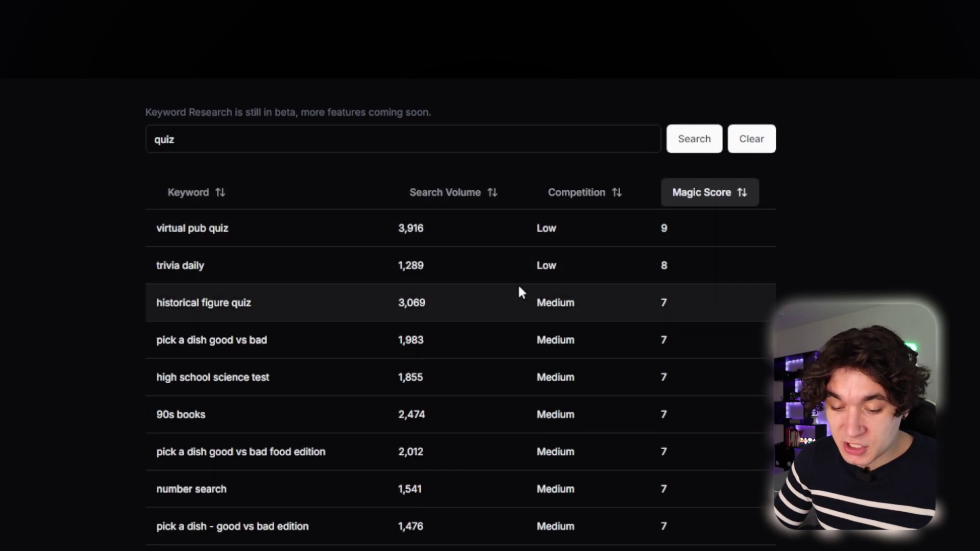
pyautogui.scroll(-1, 518, 284)
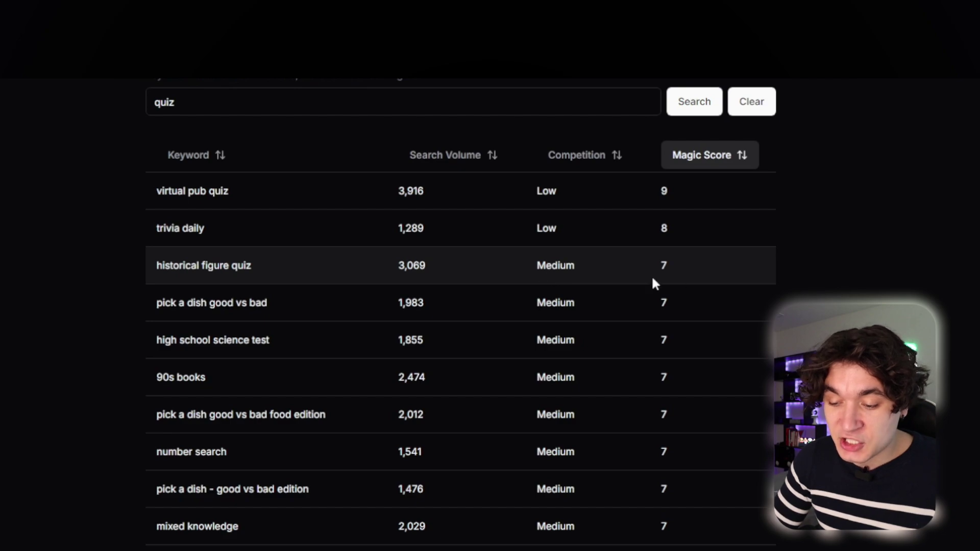
pyautogui.scroll(-8, 666, 264)
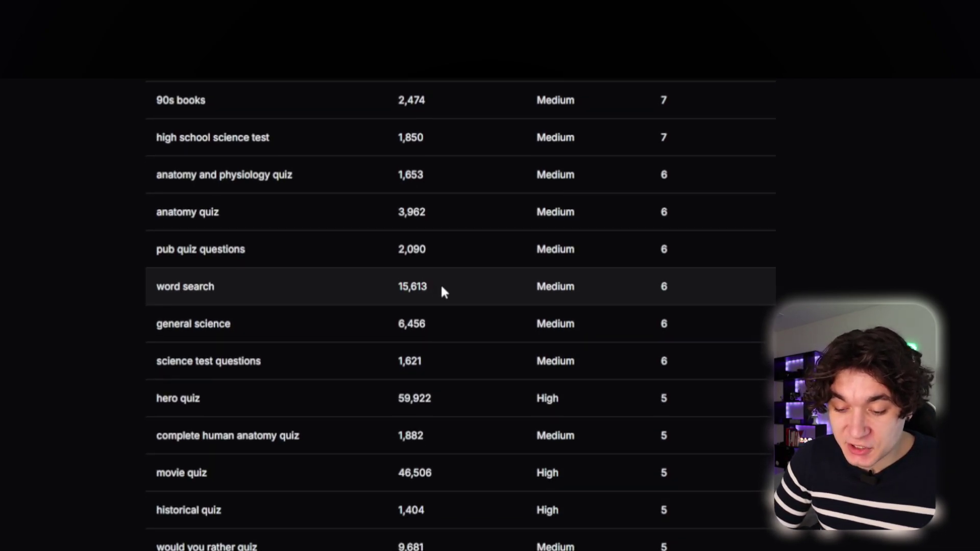
pyautogui.scroll(10, 577, 287)
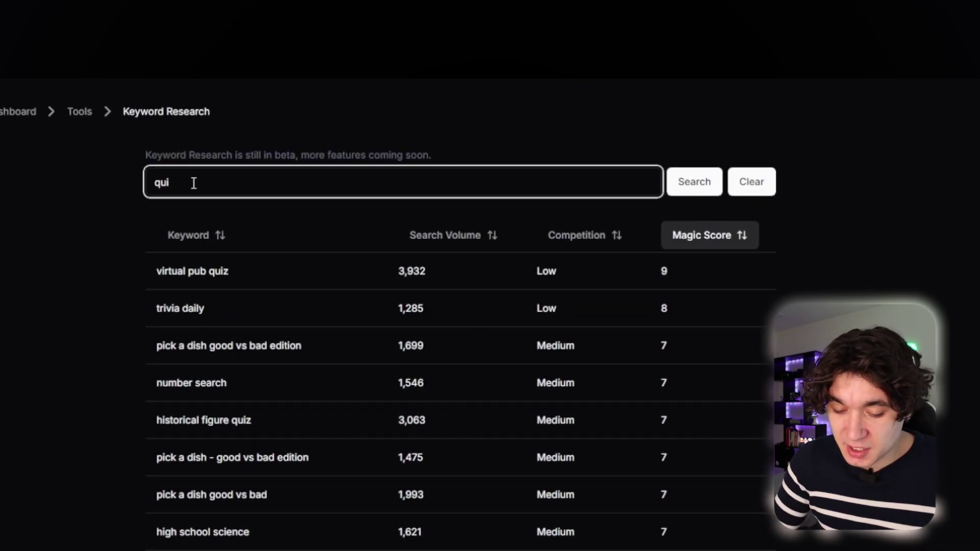
pyautogui.write('iz')
pyautogui.press('Return')
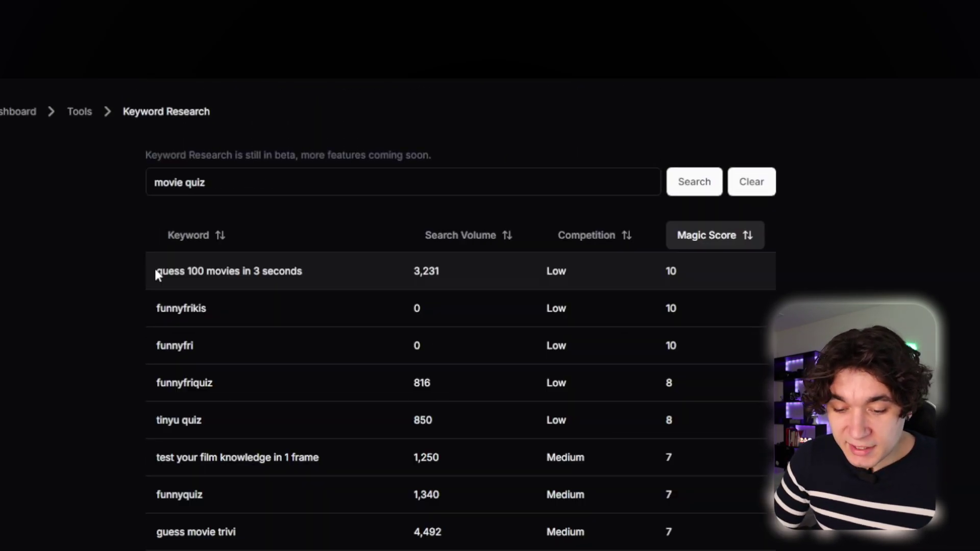
pyautogui.click(309, 269)
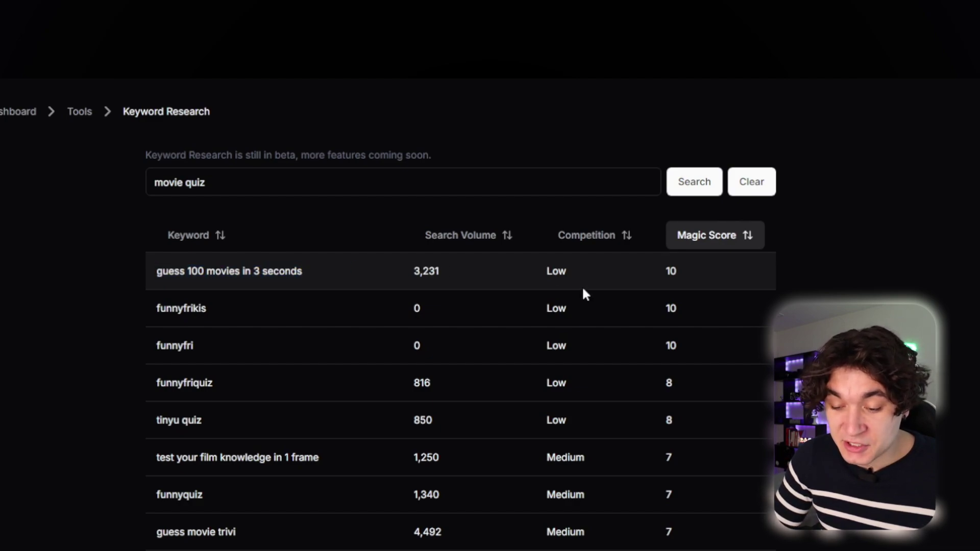
pyautogui.doubleClick(552, 271)
pyautogui.click(598, 263)
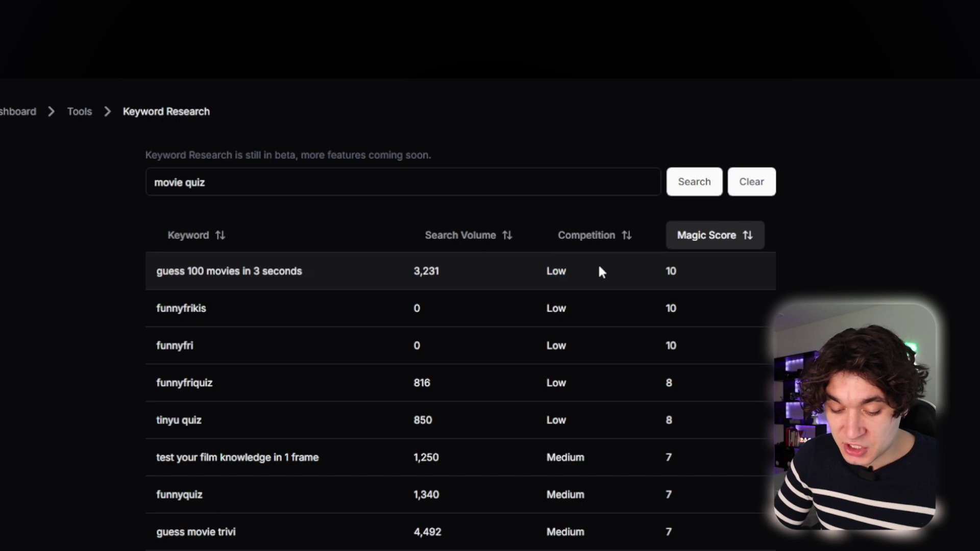
pyautogui.scroll(-1, 359, 511)
pyautogui.scroll(-6, 308, 503)
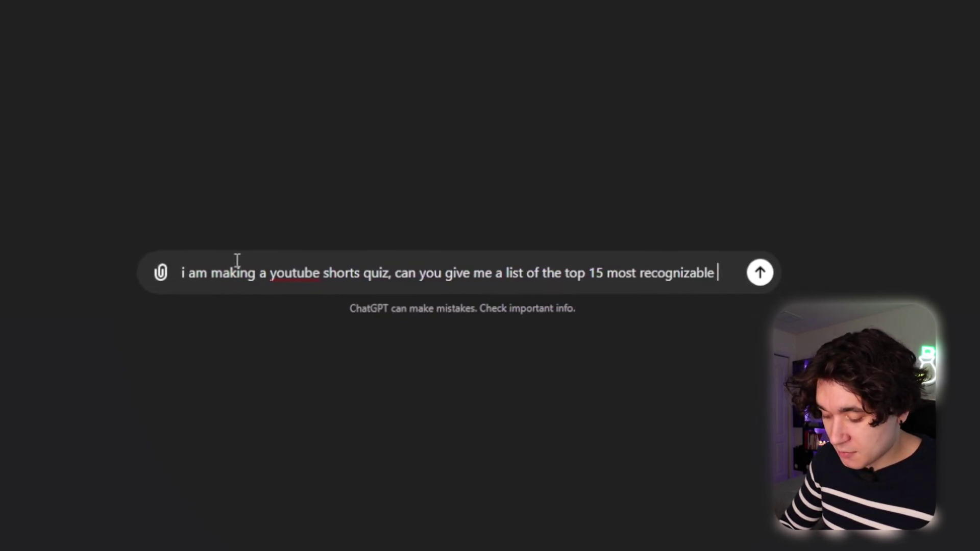
# Ask ChatGPT for the 15 most recognizable US presidents and select the answer.
pyautogui.write('presidents')
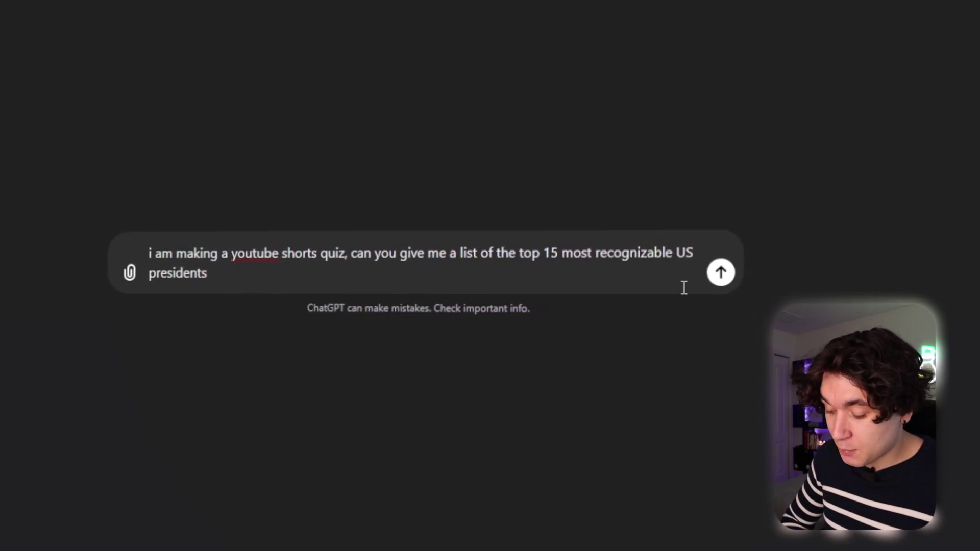
pyautogui.click(710, 277)
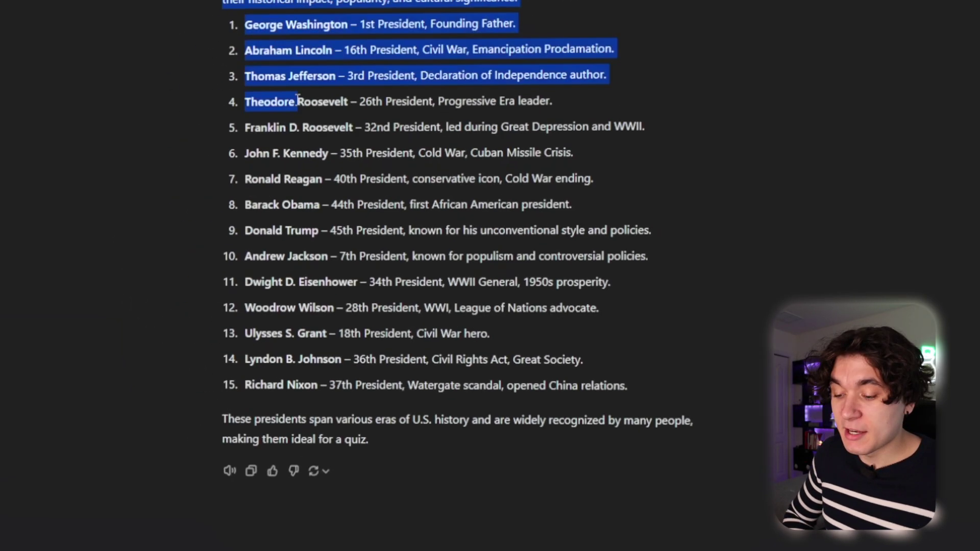
pyautogui.moveTo(357, 163); pyautogui.dragTo(436, 482)
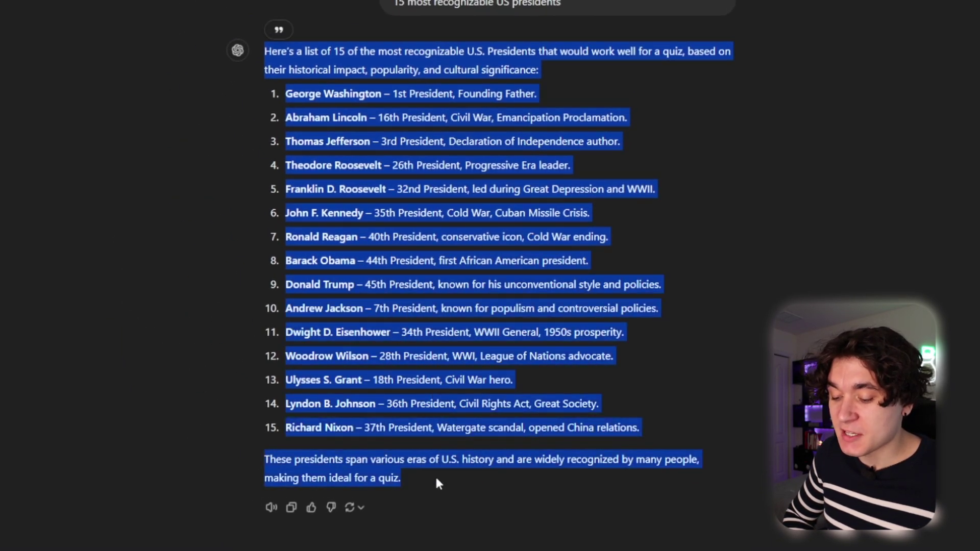
pyautogui.click(437, 480)
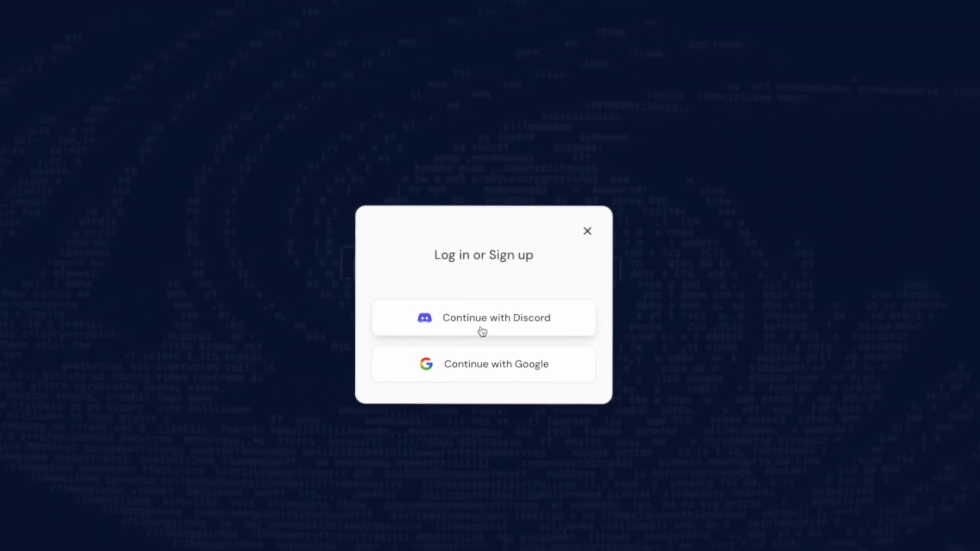
# Sign in through Discord and prompt an iOS-style Abraham Lincoln emoji on white background.
pyautogui.click(482, 331)
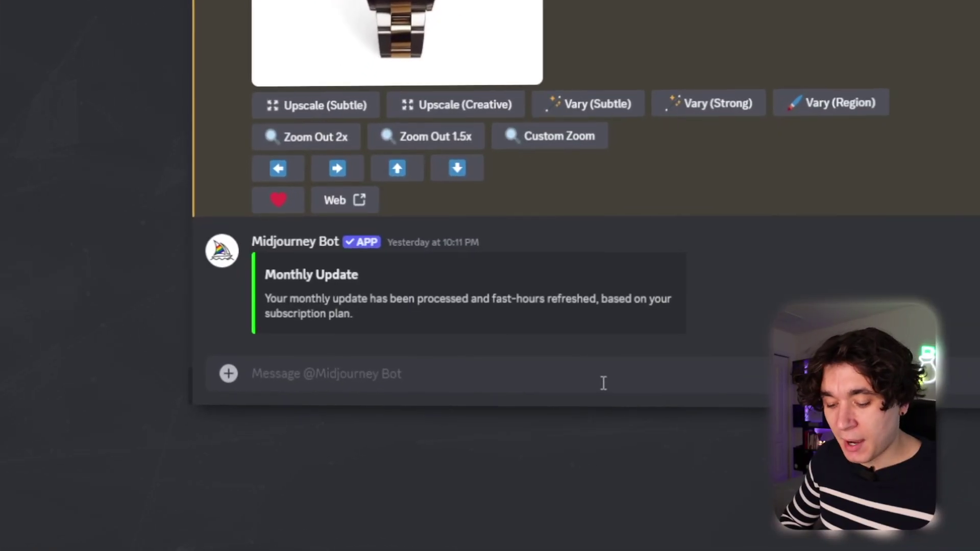
pyautogui.write('/imagine prompt ')
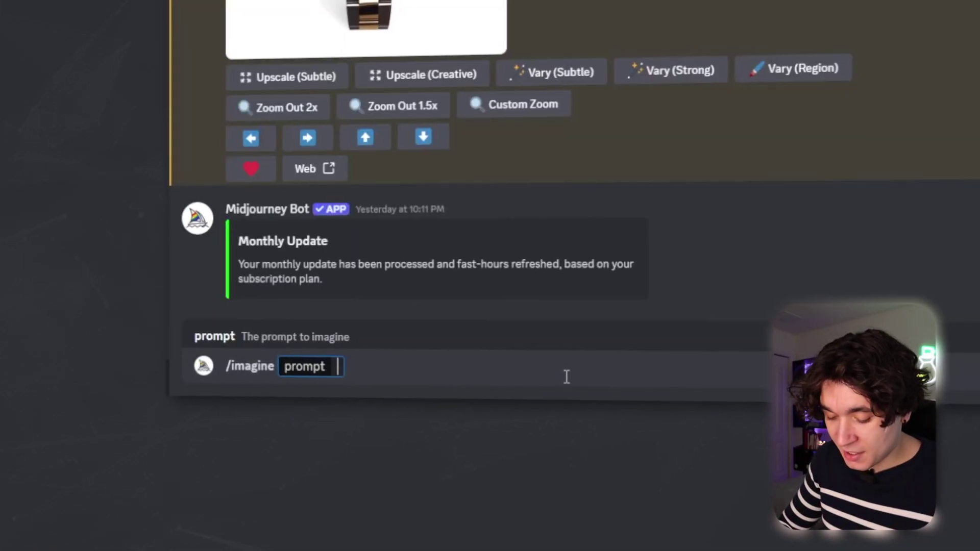
pyautogui.write('an ios emoji based of')
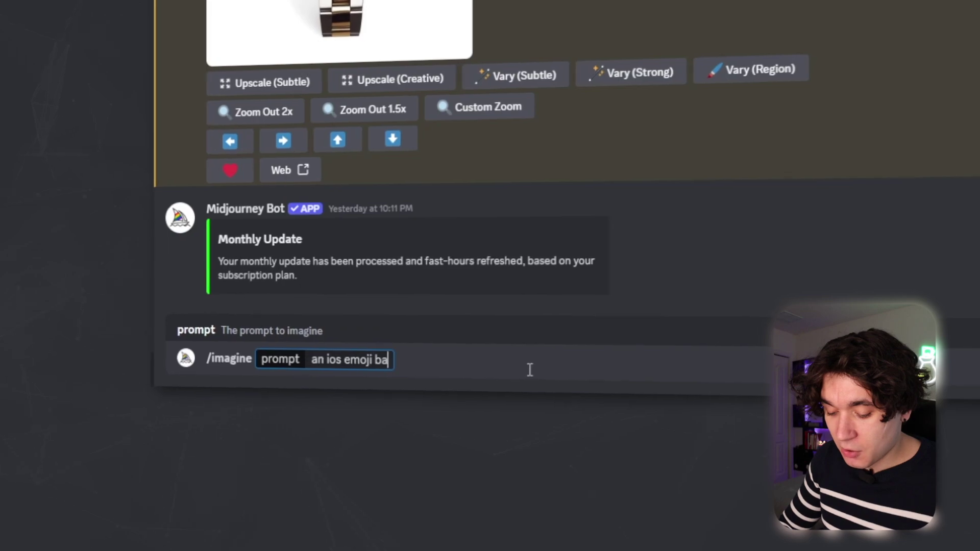
pyautogui.write('f president abr')
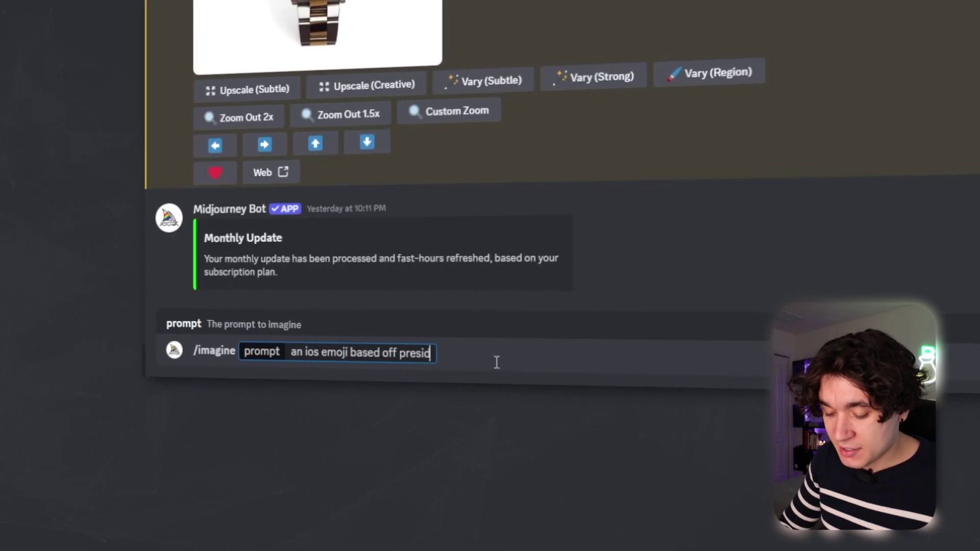
pyautogui.write('aham lincoln,')
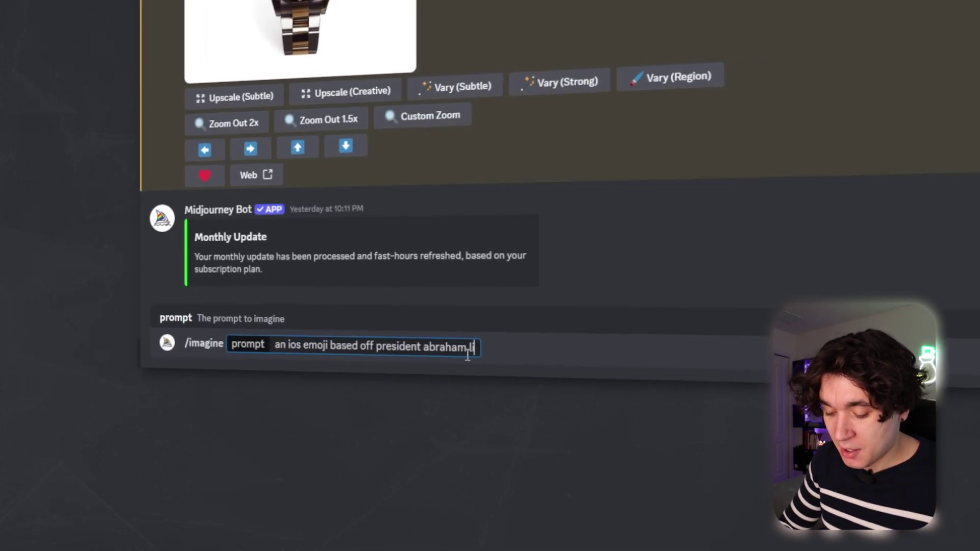
pyautogui.write(' ios emoji style,')
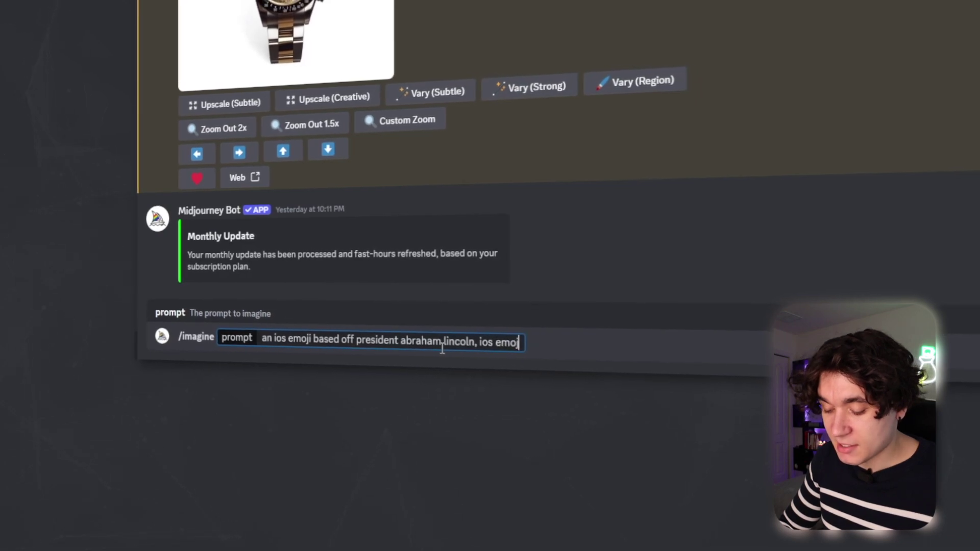
pyautogui.write(' white transpar')
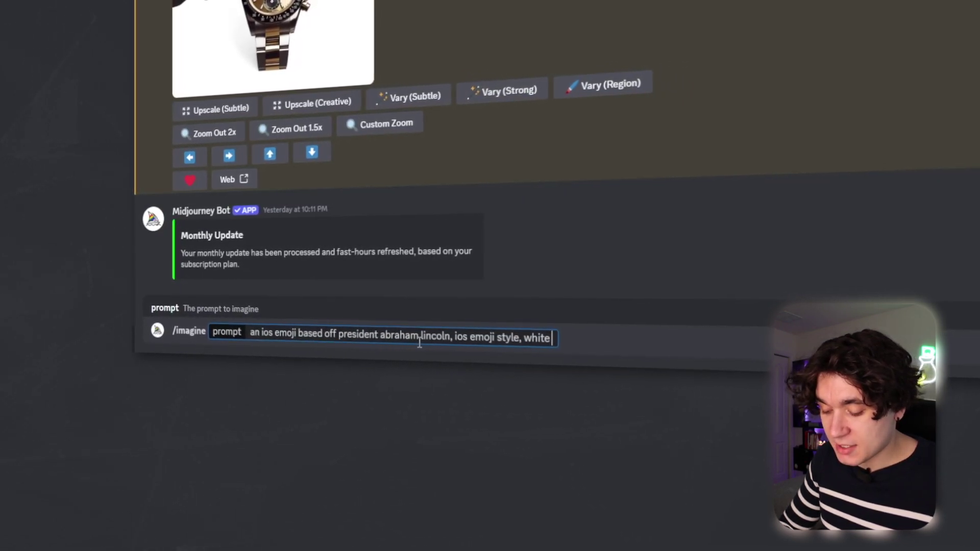
pyautogui.write('ent background')
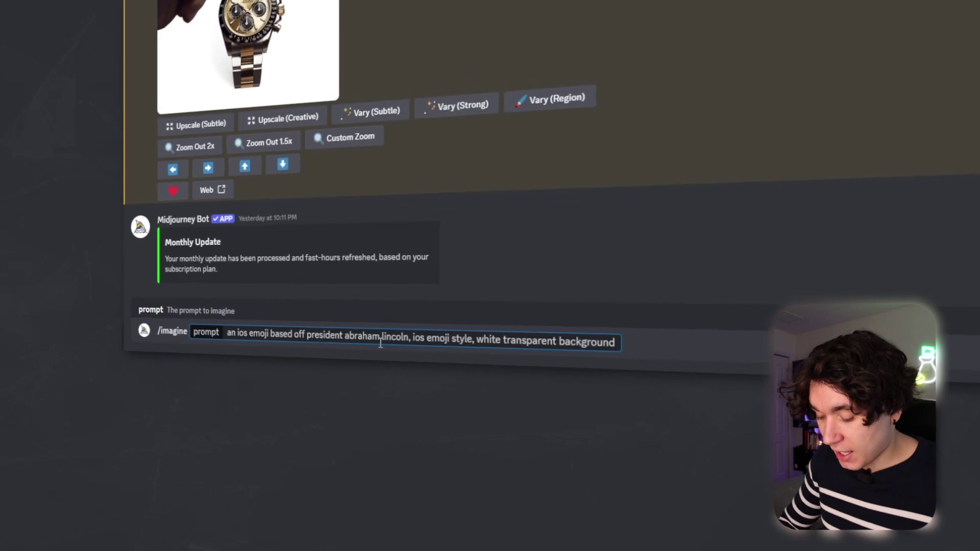
pyautogui.press('Return')
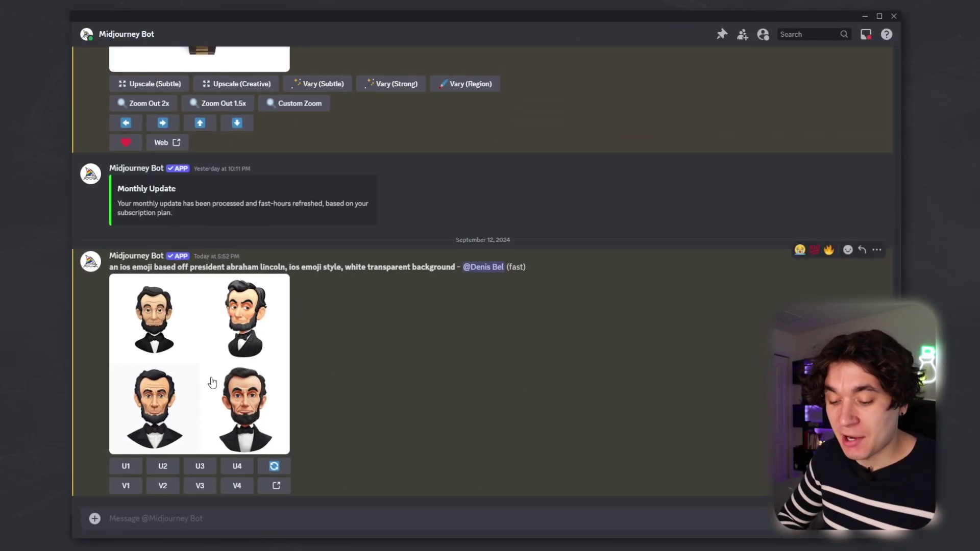
pyautogui.click(211, 382)
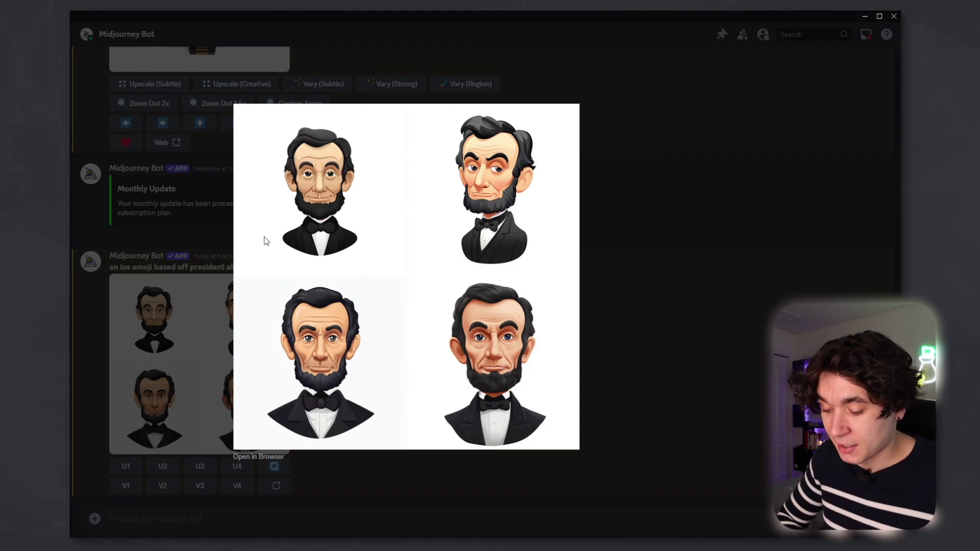
# Close the enlarged Lincoln emoji grid preview.
pyautogui.click(187, 322)
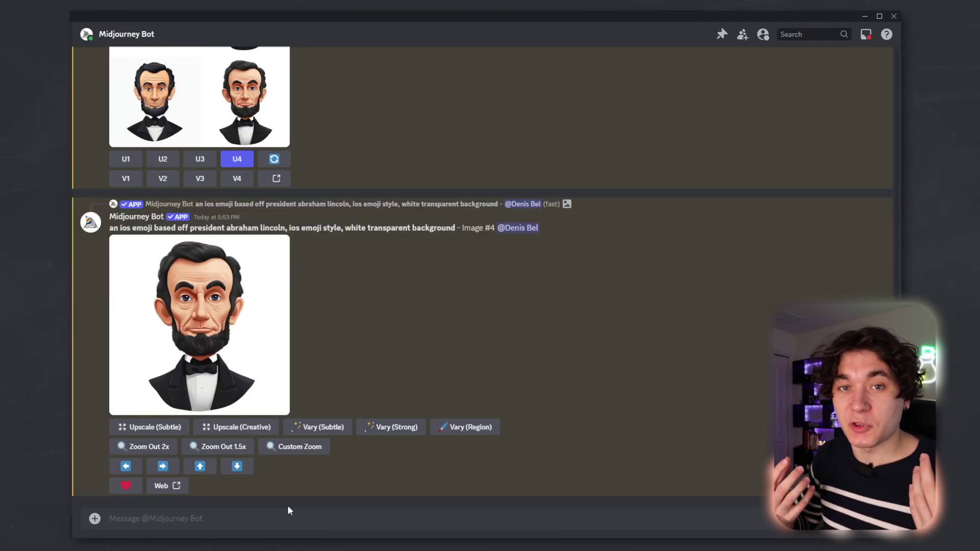
# Send /imagine for an iOS-style Kanye West emoji on a white transparent background.
pyautogui.click(254, 518)
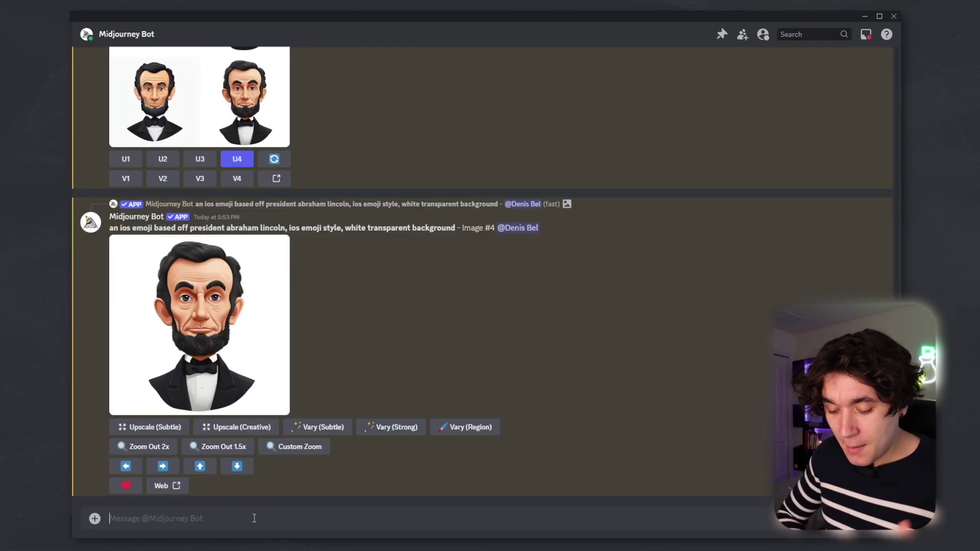
pyautogui.write('/imagine')
pyautogui.press('Tab')
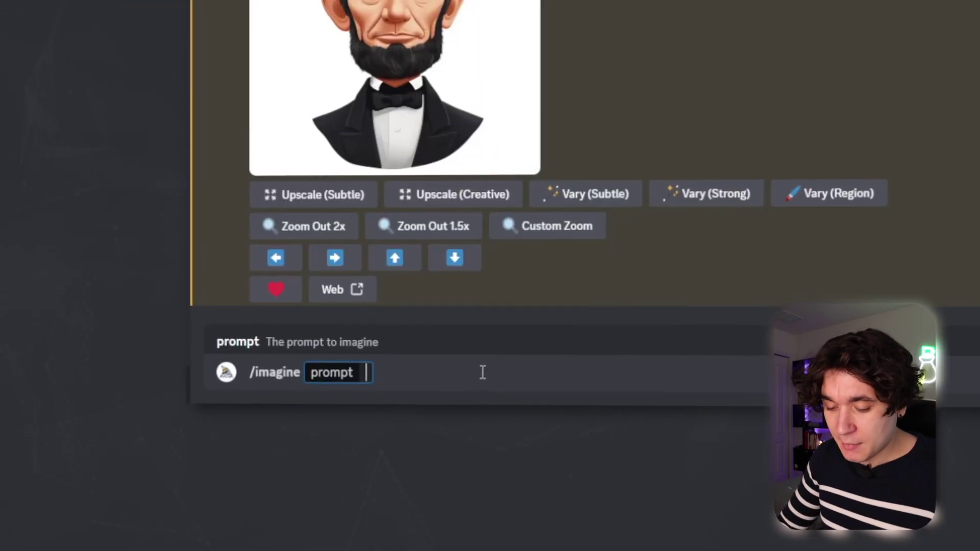
pyautogui.write('an ios emoji base')
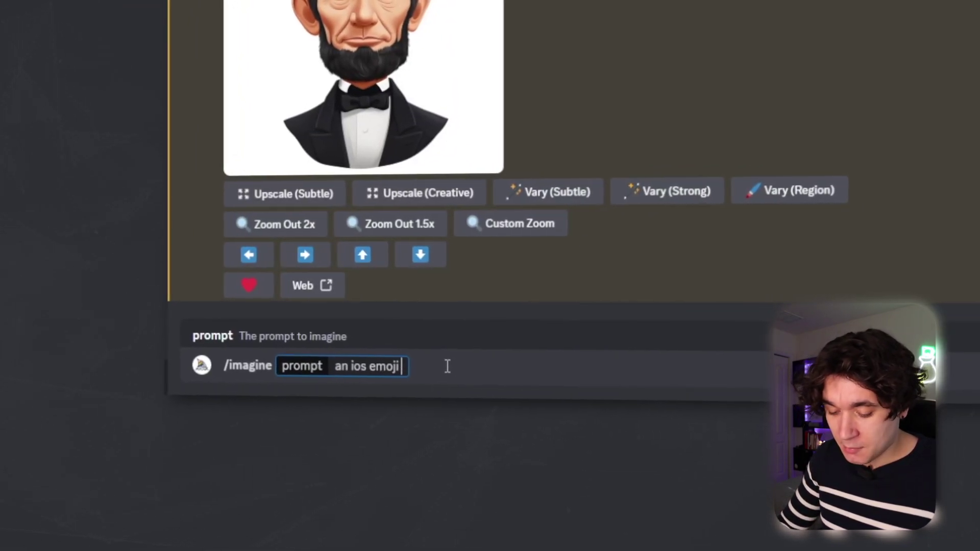
pyautogui.write('d off kanye')
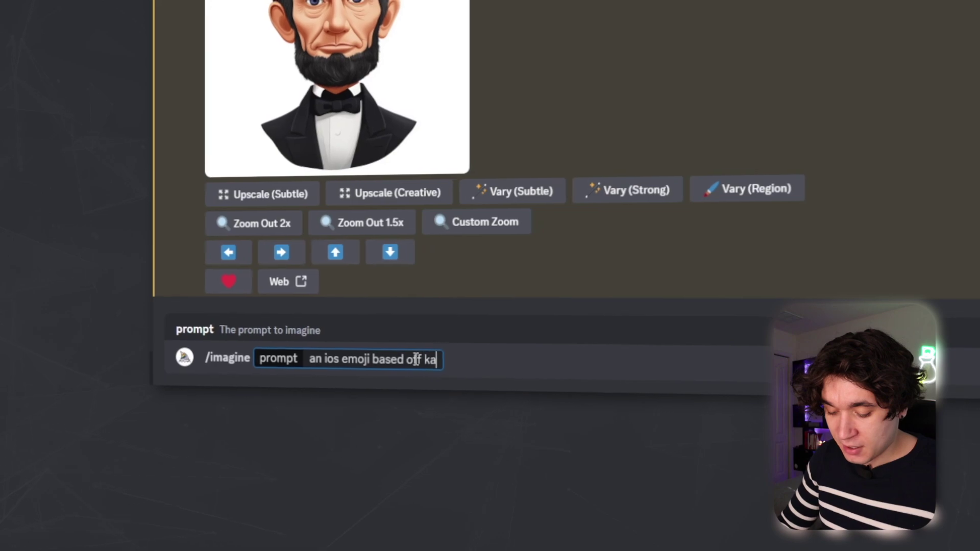
pyautogui.write(' west, ios ')
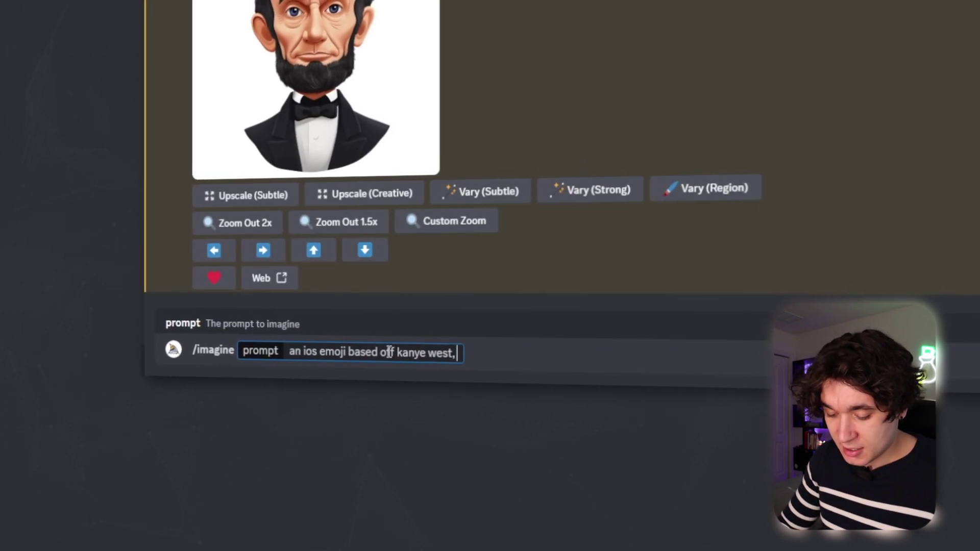
pyautogui.write('emoji style, w')
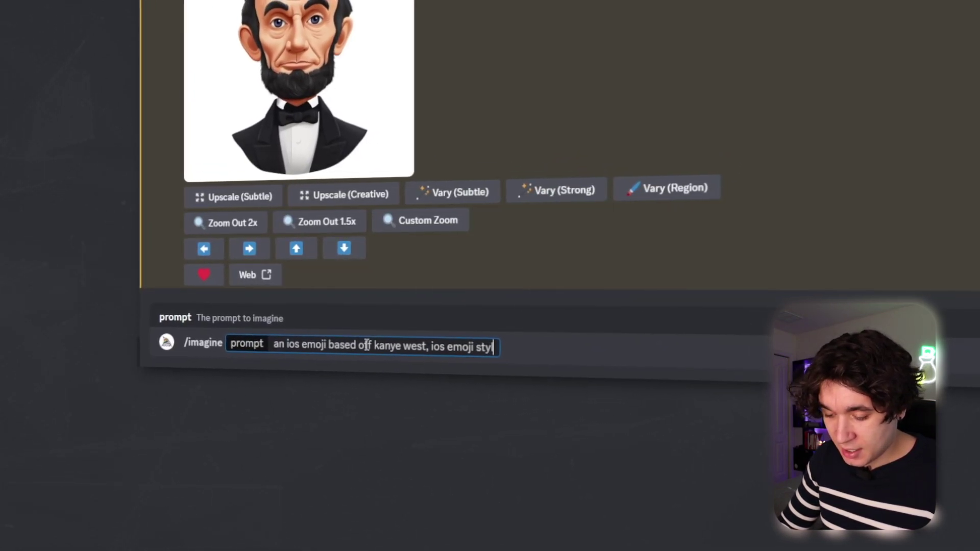
pyautogui.write('hite transparent bac')
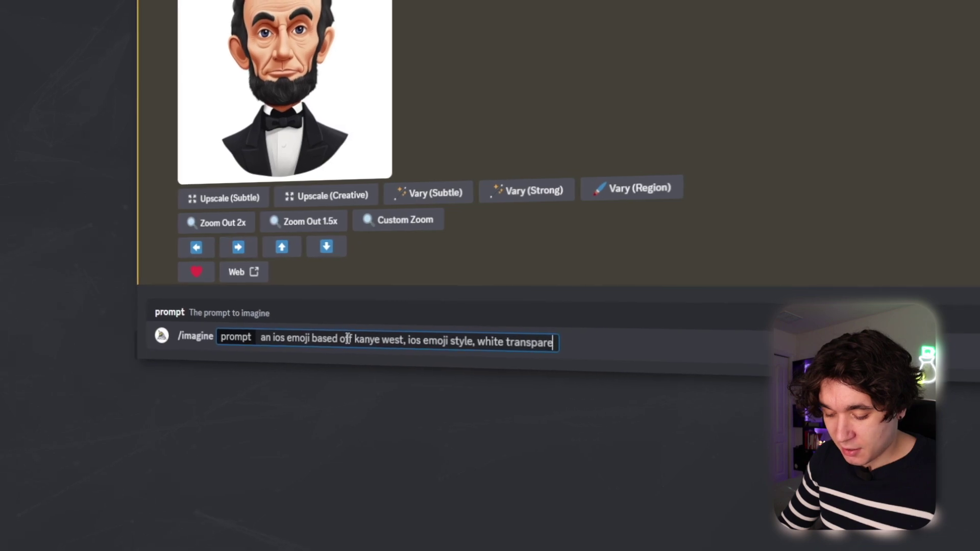
pyautogui.write('kground')
pyautogui.press('Return')
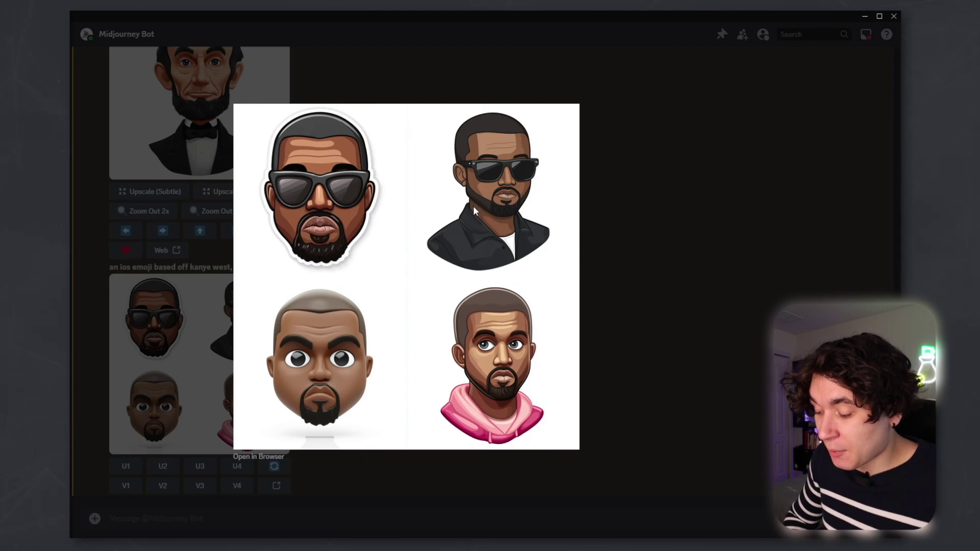
pyautogui.click(176, 287)
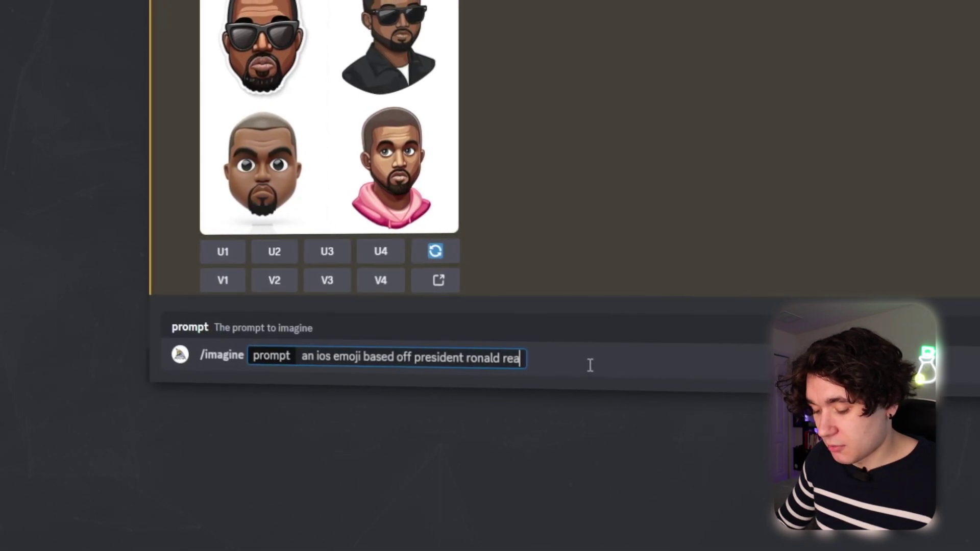
# Submit iOS-emoji /imagine prompts for Ronald Reagan, Barack Obama and Theodore Roosevelt.
pyautogui.write('ios emoji style, ')
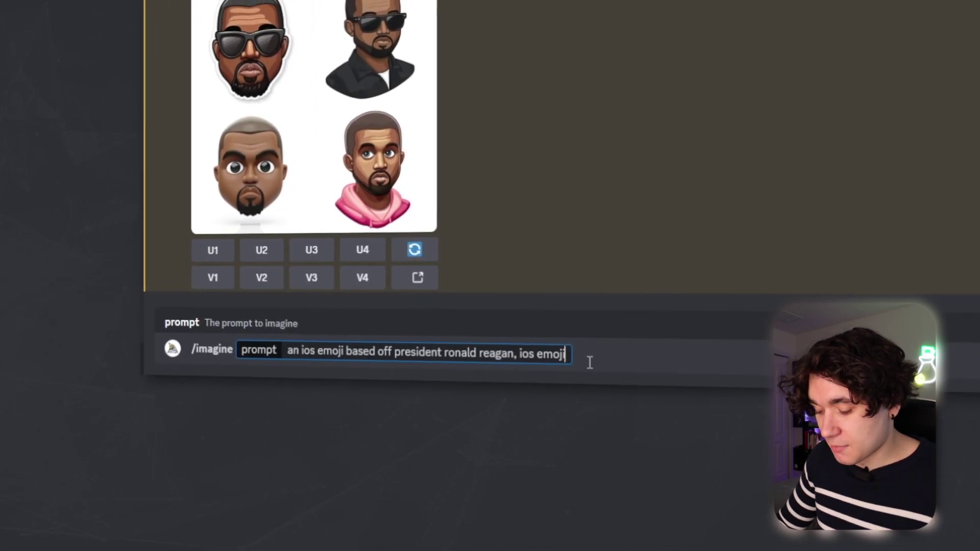
pyautogui.write('white transparen')
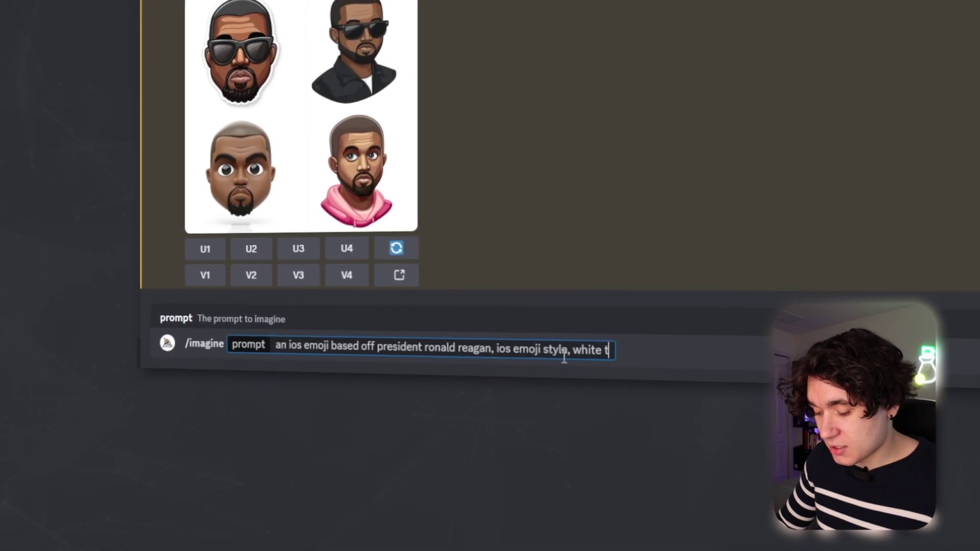
pyautogui.write('t background')
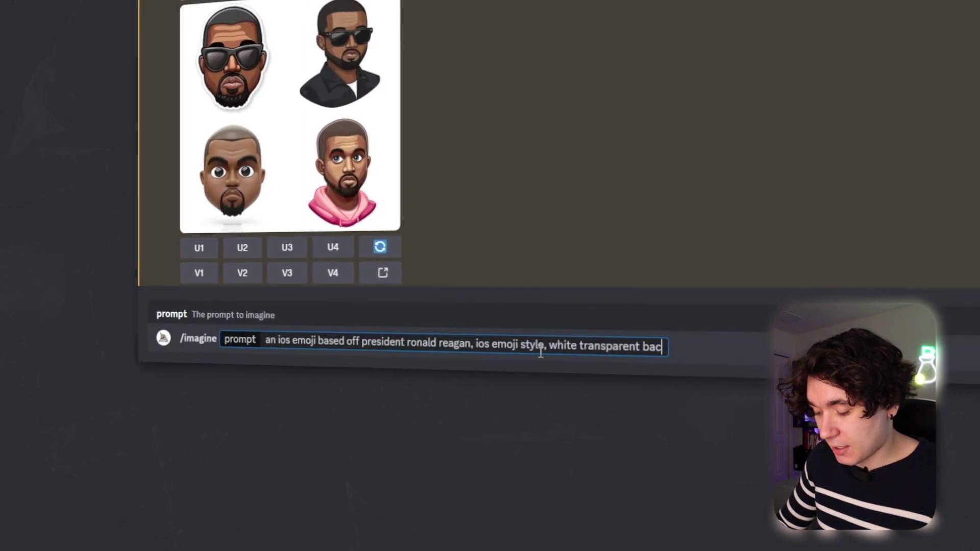
pyautogui.press('Return')
pyautogui.write('/imagine an i')
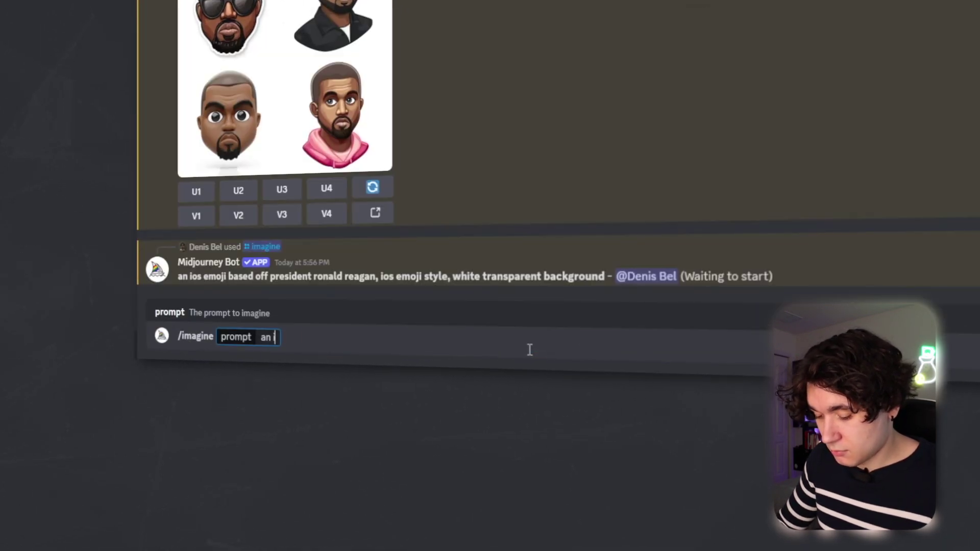
pyautogui.write('os emoji based off president barack obama, ios emoji style, white transparent background')
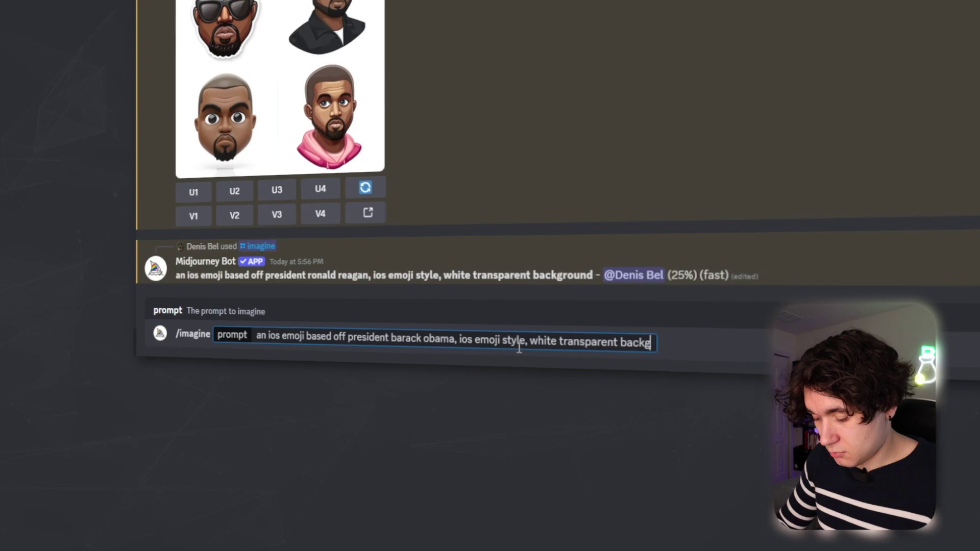
pyautogui.press('Return')
pyautogui.write('/imagine an ios emoji based off the')
pyautogui.press('BackSpace')
pyautogui.press('BackSpace')
pyautogui.press('BackSpace')
pyautogui.write('president Theodore Roosevelt, ios emoji style, white transparent background')
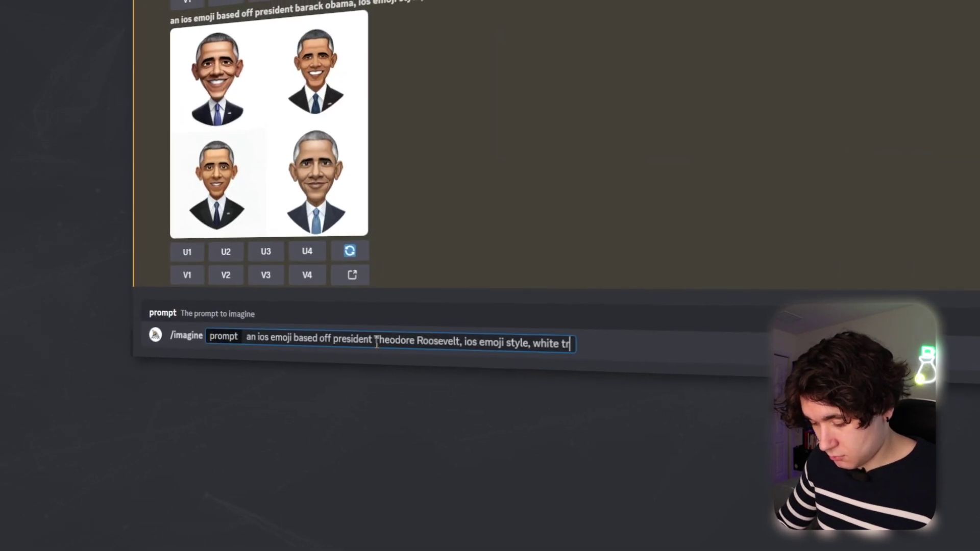
pyautogui.press('Return')
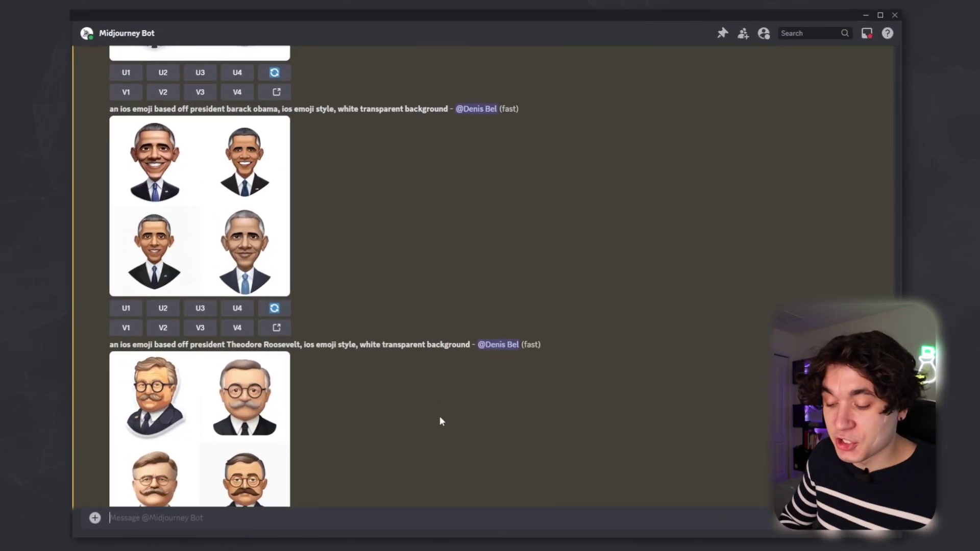
# Scroll the president emoji results and bring up save options on the Roosevelt emoji.
pyautogui.scroll(5, 440, 418)
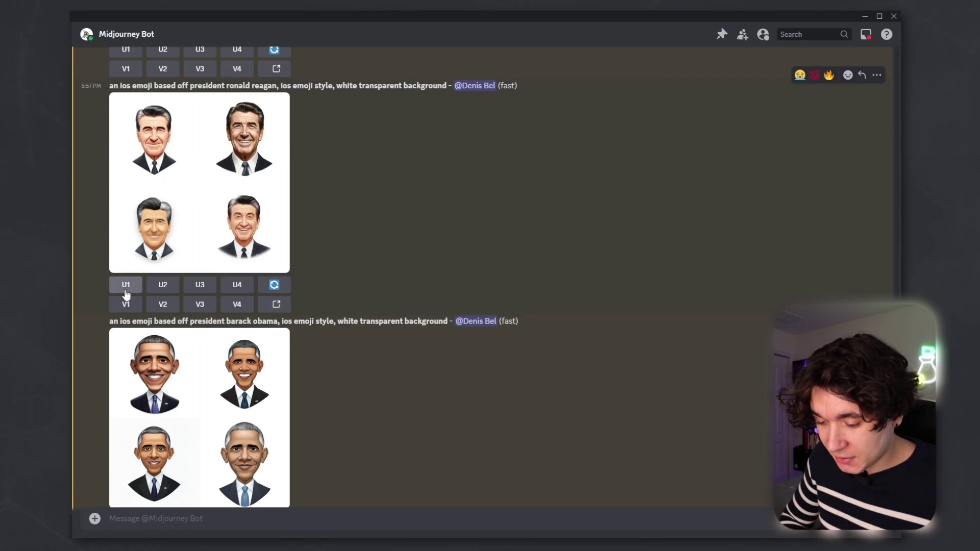
pyautogui.scroll(-2, 192, 449)
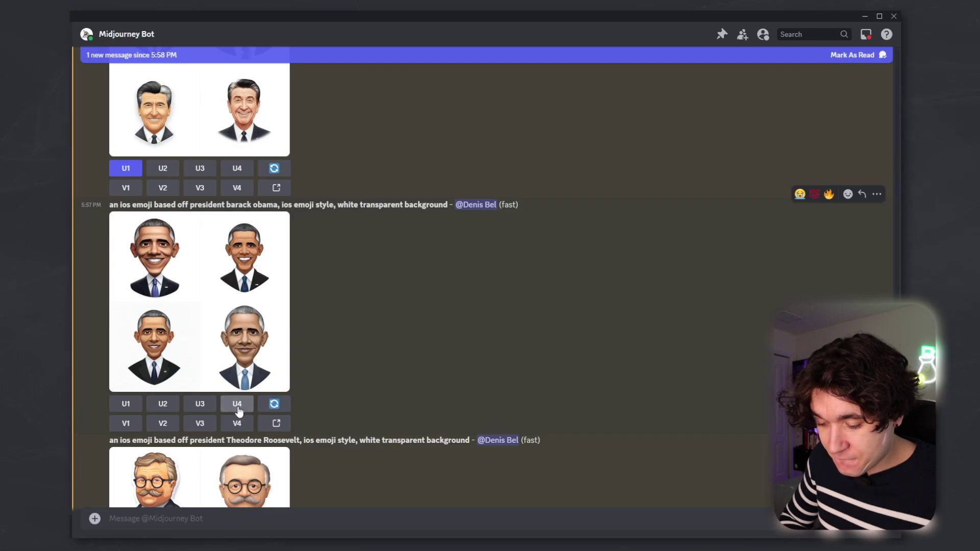
pyautogui.scroll(-4, 239, 411)
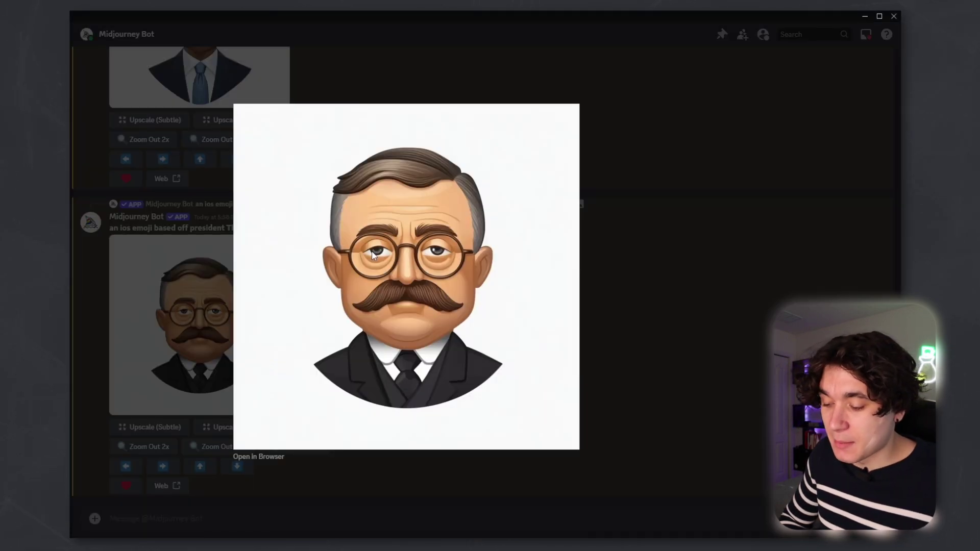
pyautogui.rightClick(372, 254)
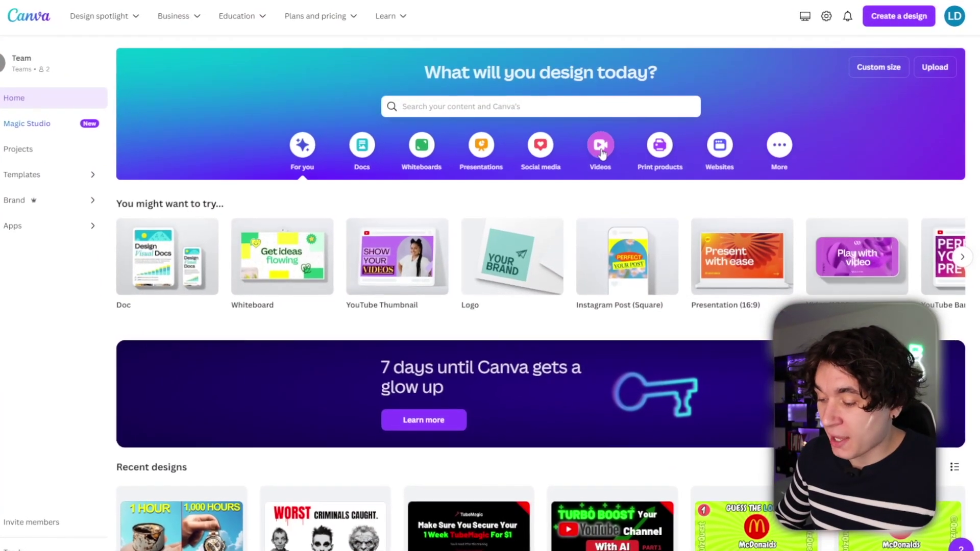
# Browse Canva's Videos category of design types.
pyautogui.click(601, 151)
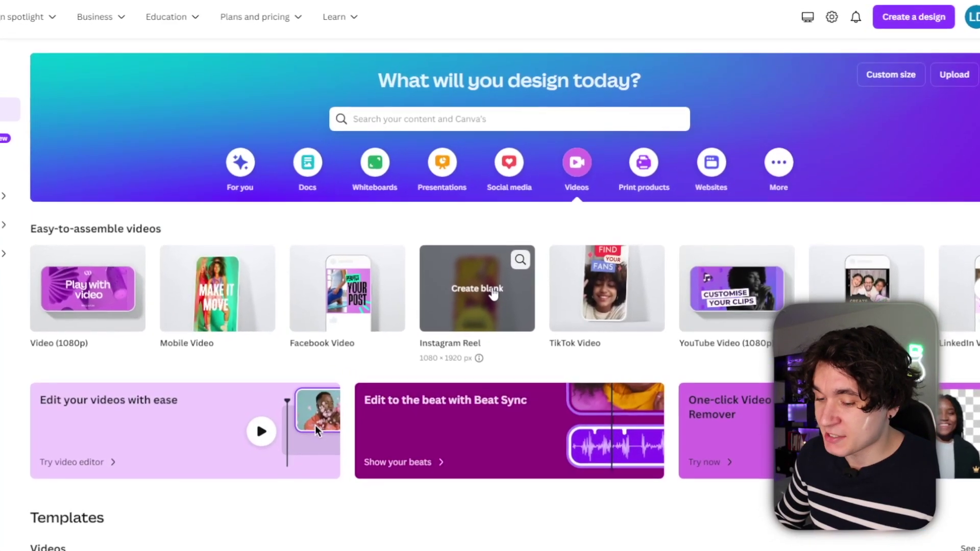
# Create a blank vertical video and add the yellow swirl video from a 'swirl background' search.
pyautogui.click(489, 295)
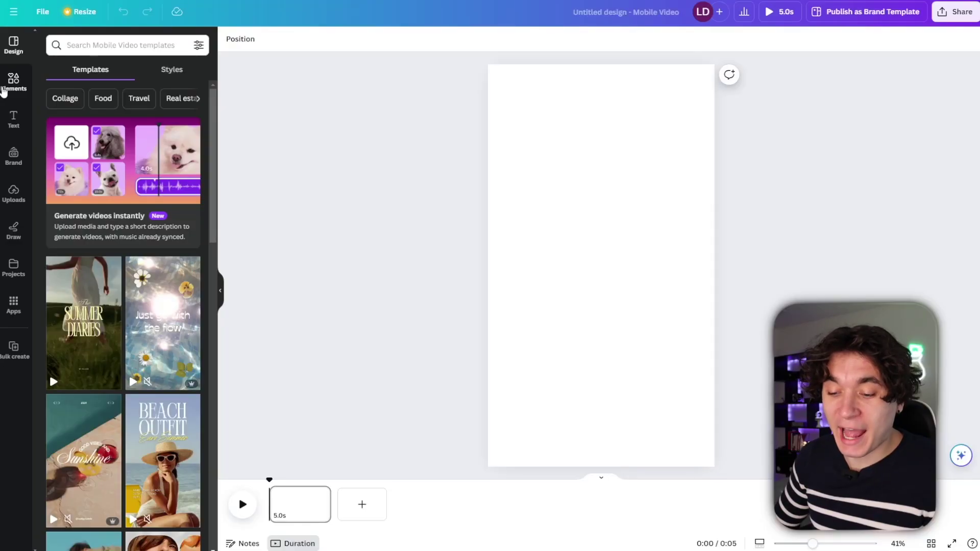
pyautogui.click(3, 90)
pyautogui.click(100, 50)
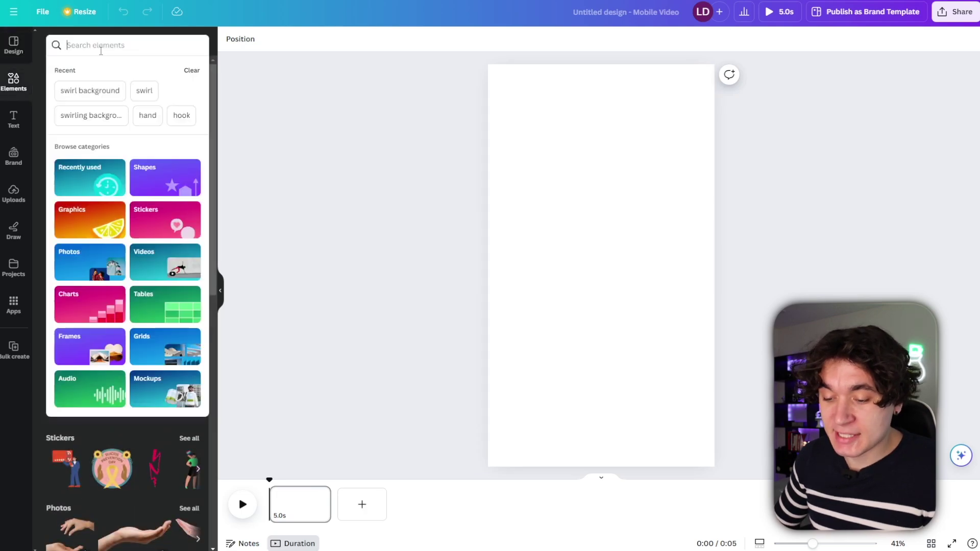
pyautogui.write('swirl backg')
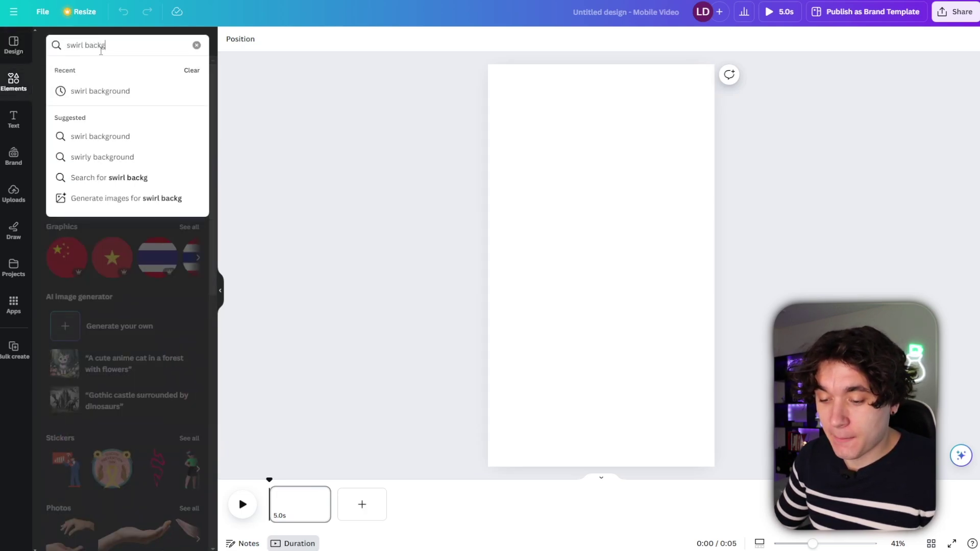
pyautogui.write('round')
pyautogui.press('Return')
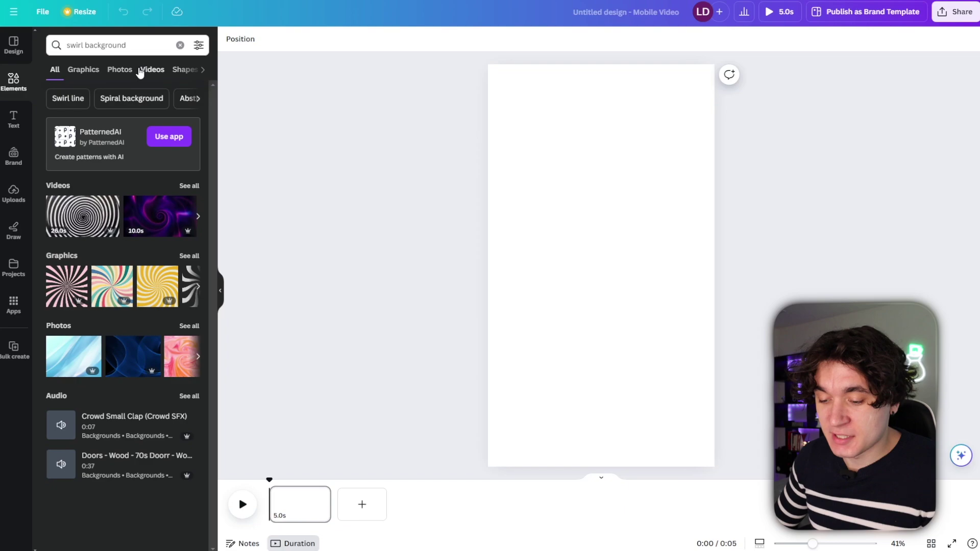
pyautogui.click(140, 72)
pyautogui.scroll(-1, 115, 237)
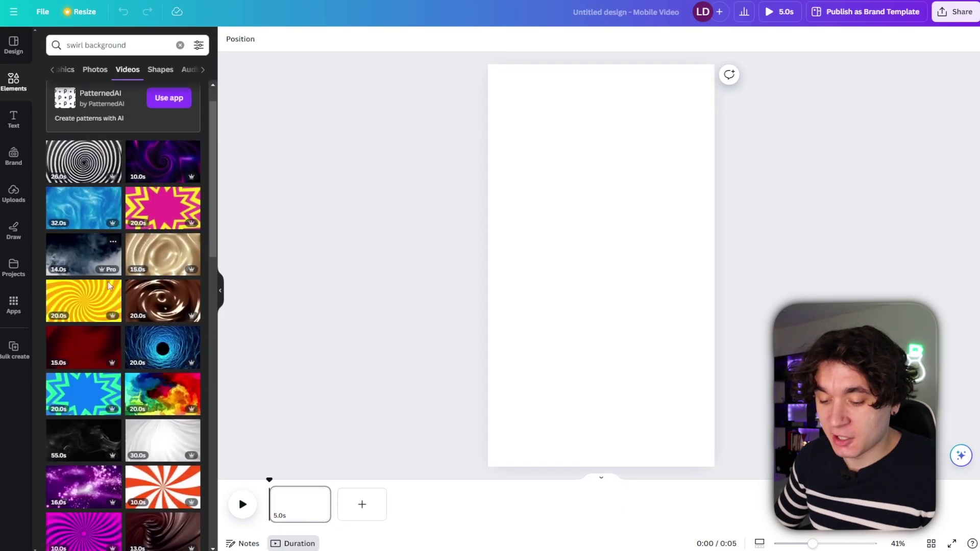
pyautogui.click(88, 305)
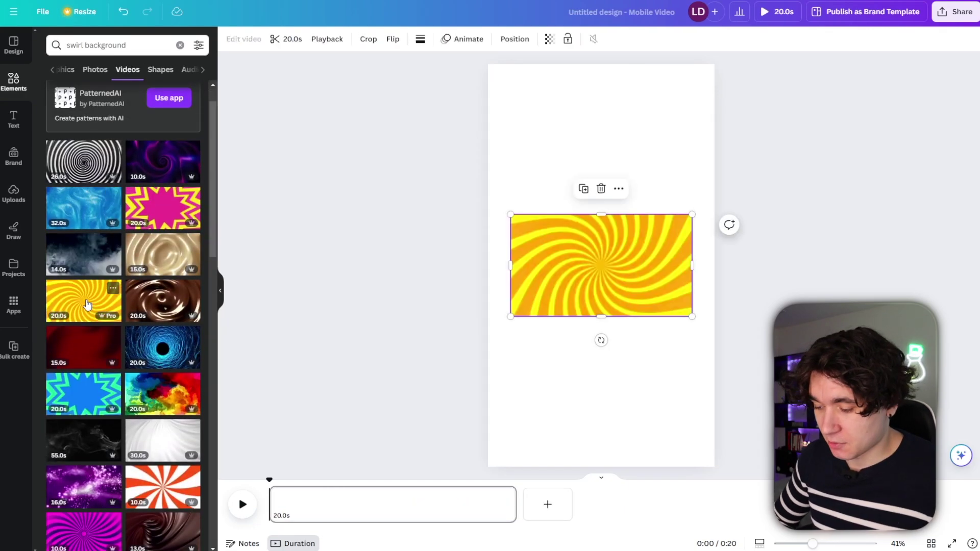
# Rotate and stretch the yellow swirl video so it covers the whole page.
pyautogui.moveTo(601, 339); pyautogui.dragTo(730, 258)
pyautogui.moveTo(547, 176); pyautogui.dragTo(477, 70)
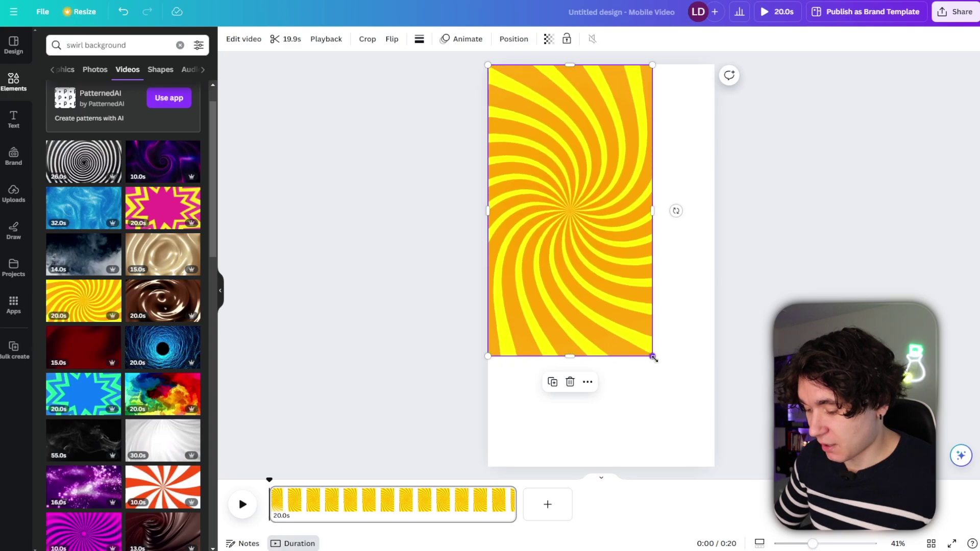
pyautogui.moveTo(652, 354); pyautogui.dragTo(715, 466)
pyautogui.click(180, 45)
# Add a circle shape, move it to the top-left corner, make it turquoise and shrink it.
pyautogui.write('circle')
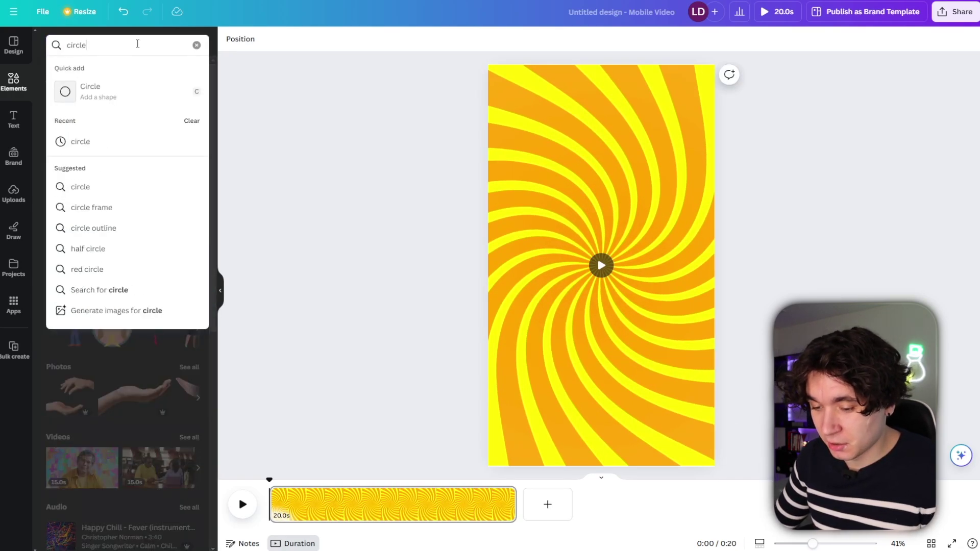
pyautogui.press('Return')
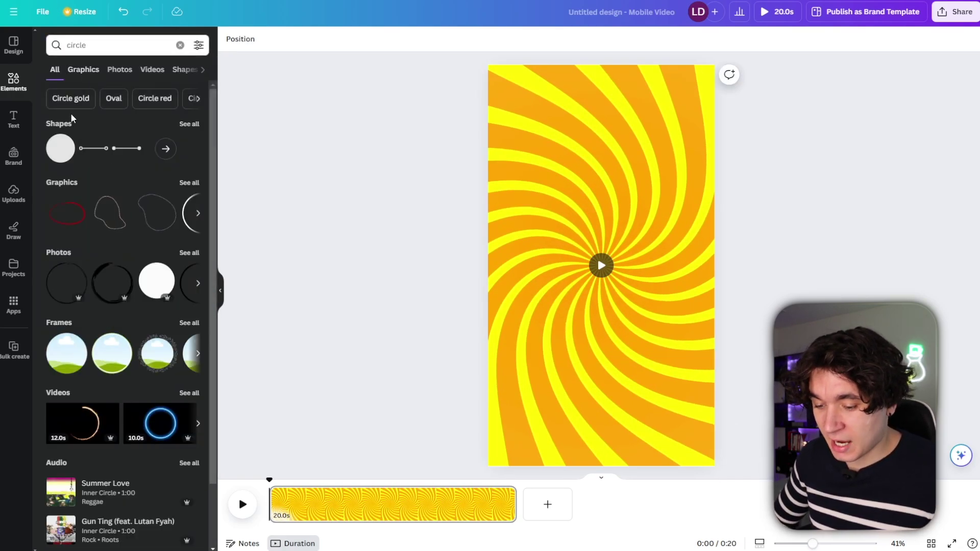
pyautogui.click(57, 151)
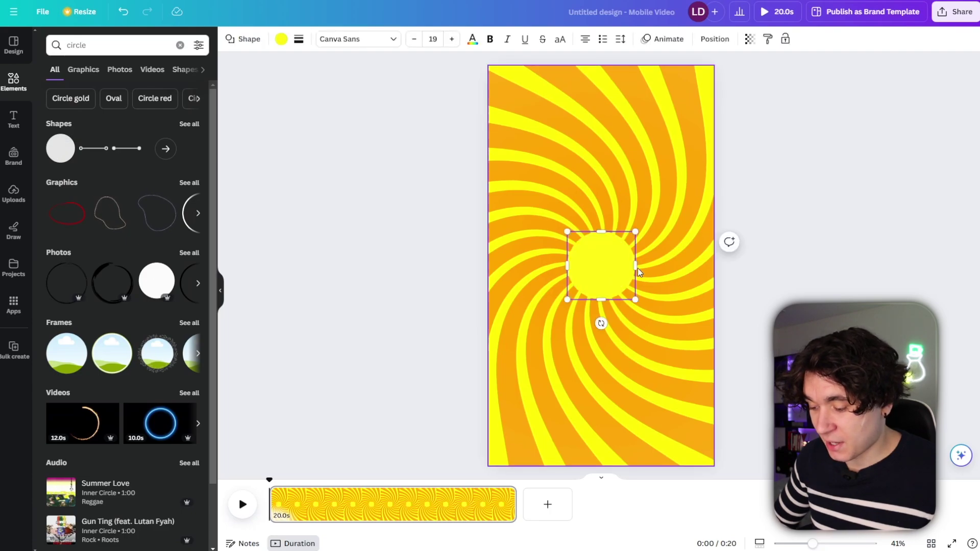
pyautogui.moveTo(584, 265); pyautogui.dragTo(513, 105)
pyautogui.click(280, 39)
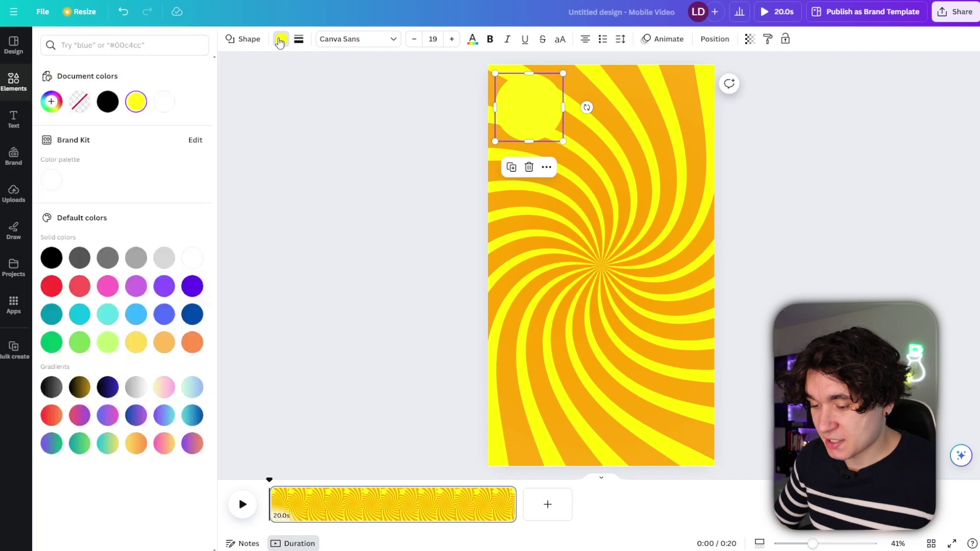
pyautogui.click(107, 316)
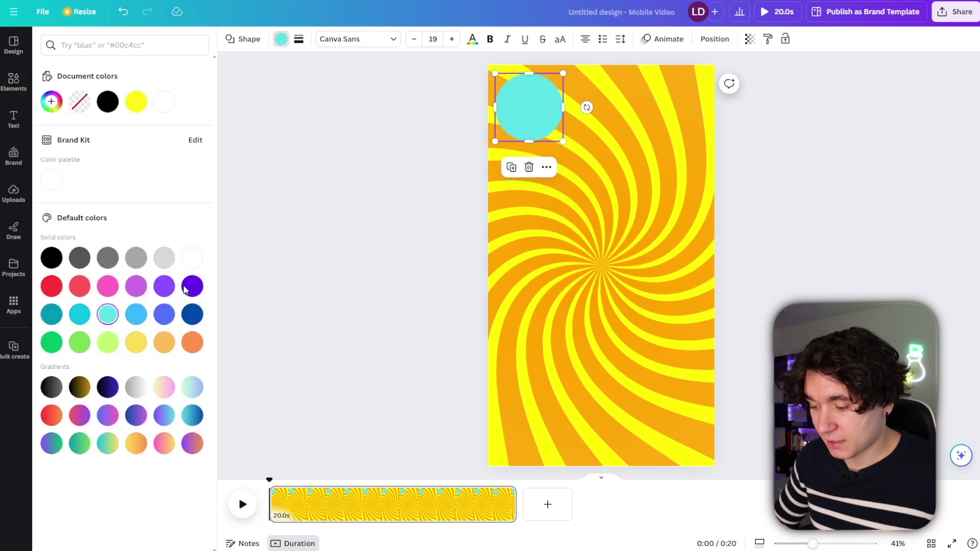
pyautogui.moveTo(564, 142); pyautogui.dragTo(543, 120)
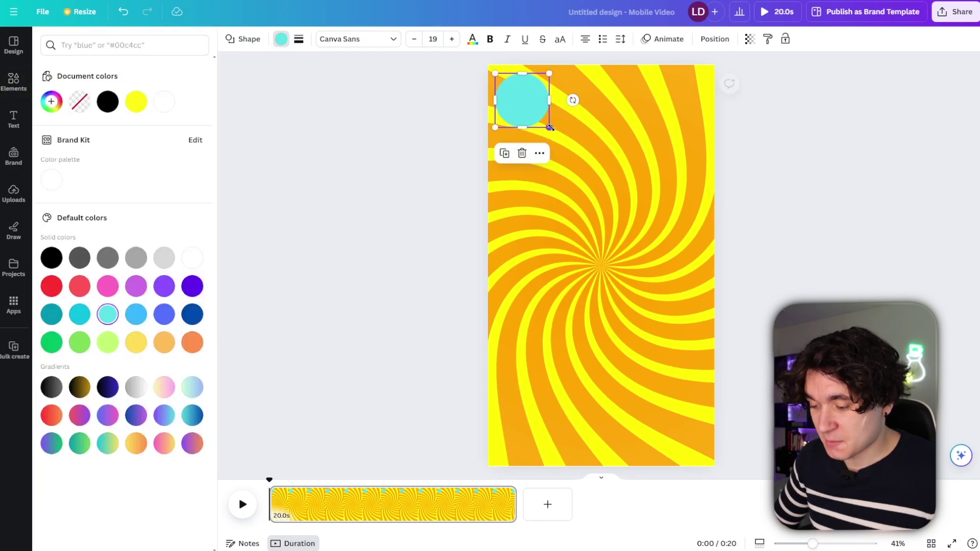
# Give the turquoise circle a solid dark outline of weight 2.
pyautogui.click(298, 40)
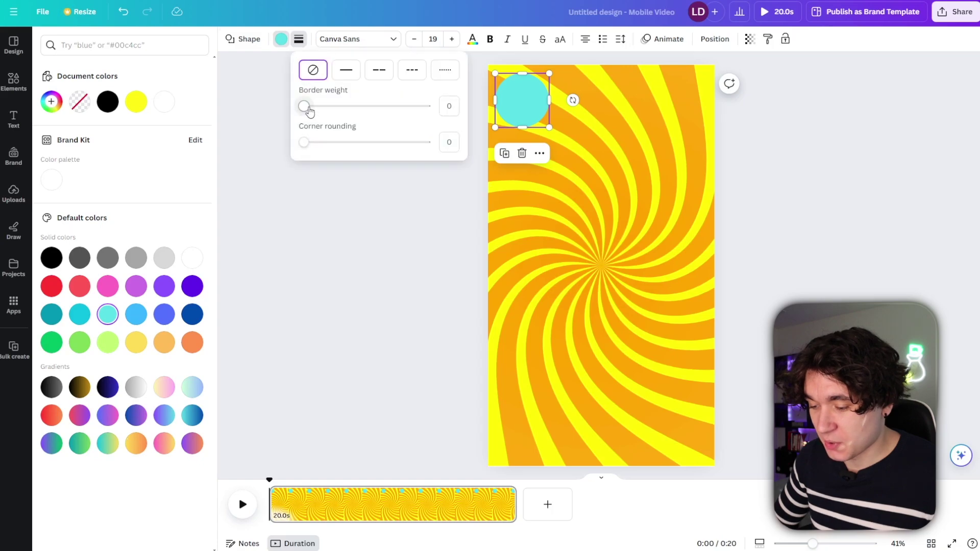
pyautogui.moveTo(310, 113); pyautogui.dragTo(325, 114)
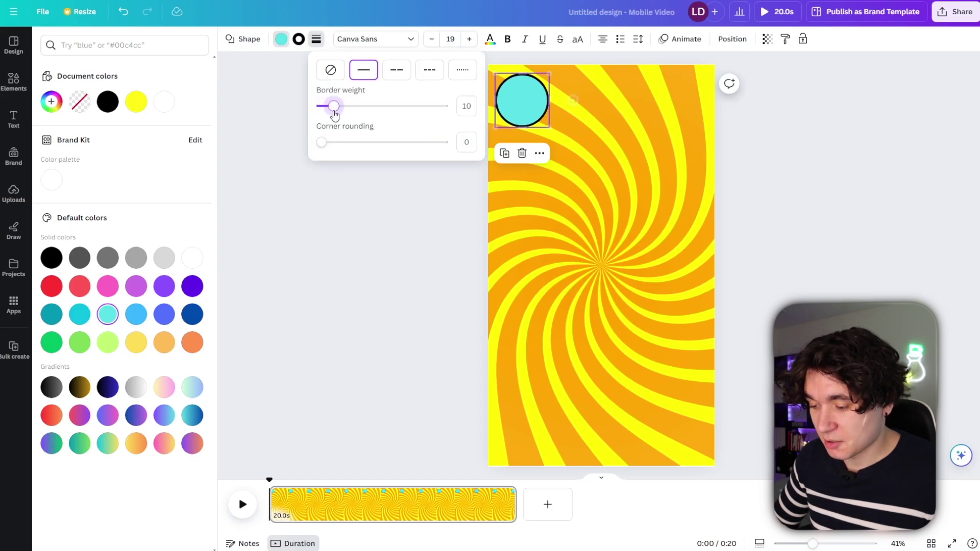
pyautogui.click(316, 45)
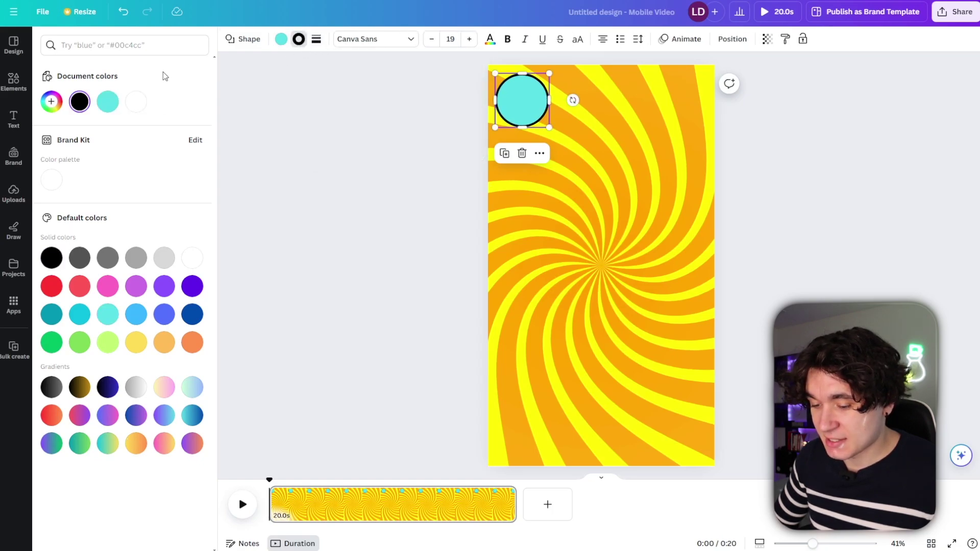
pyautogui.click(329, 134)
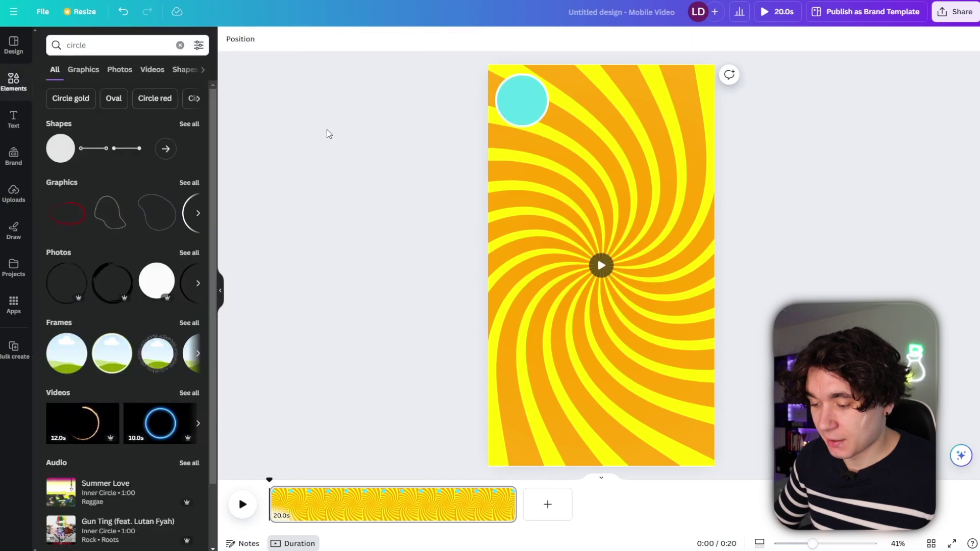
pyautogui.click(15, 130)
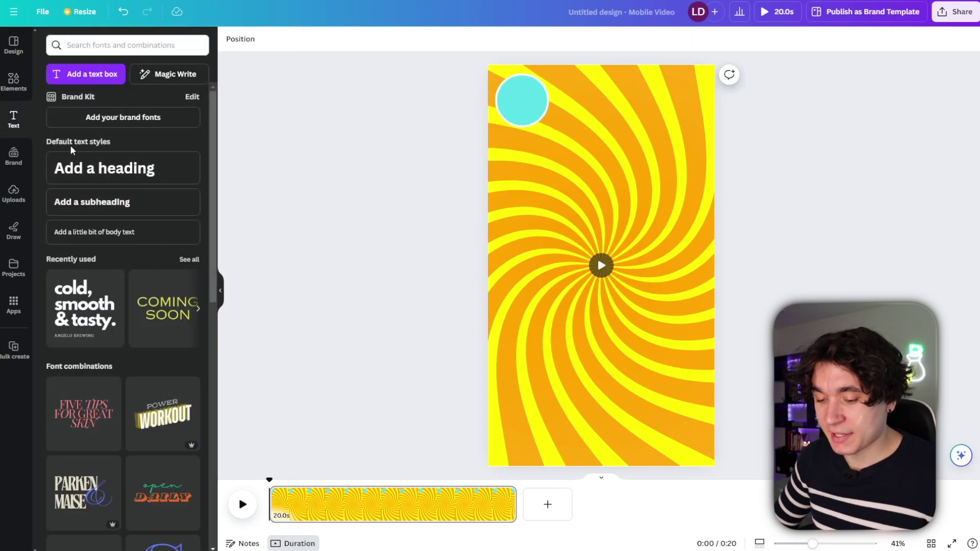
# Add a heading in the Chewy font and reduce its text to the number 1.
pyautogui.click(110, 171)
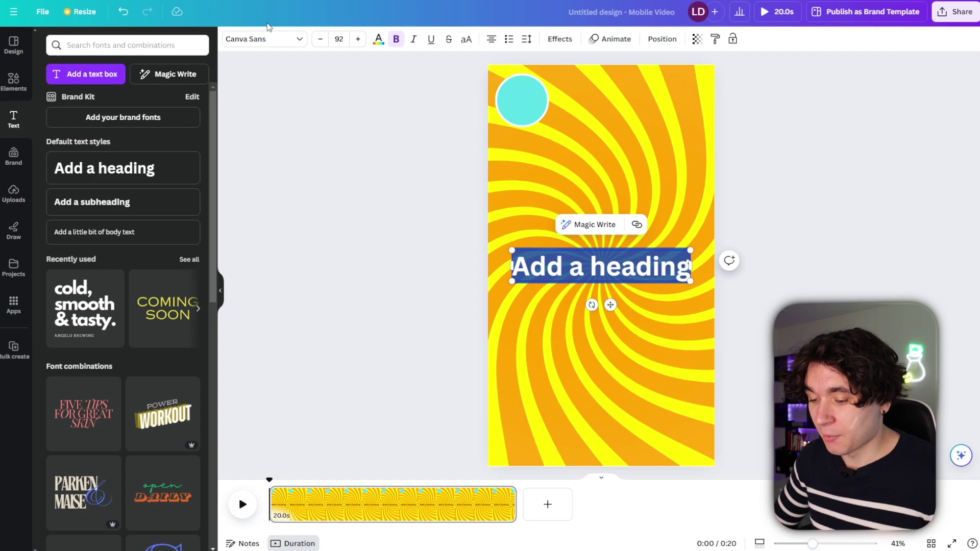
pyautogui.click(276, 38)
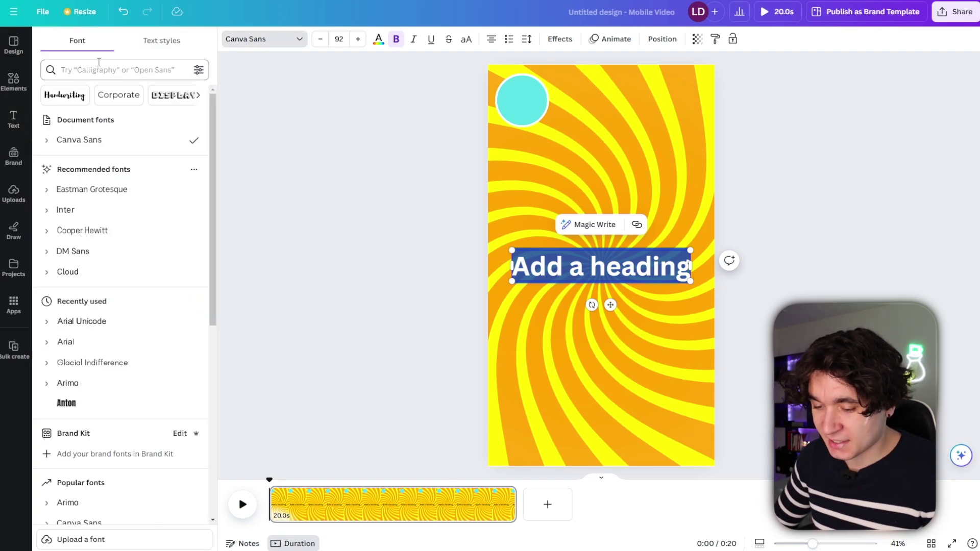
pyautogui.write('chewy')
pyautogui.press('Return')
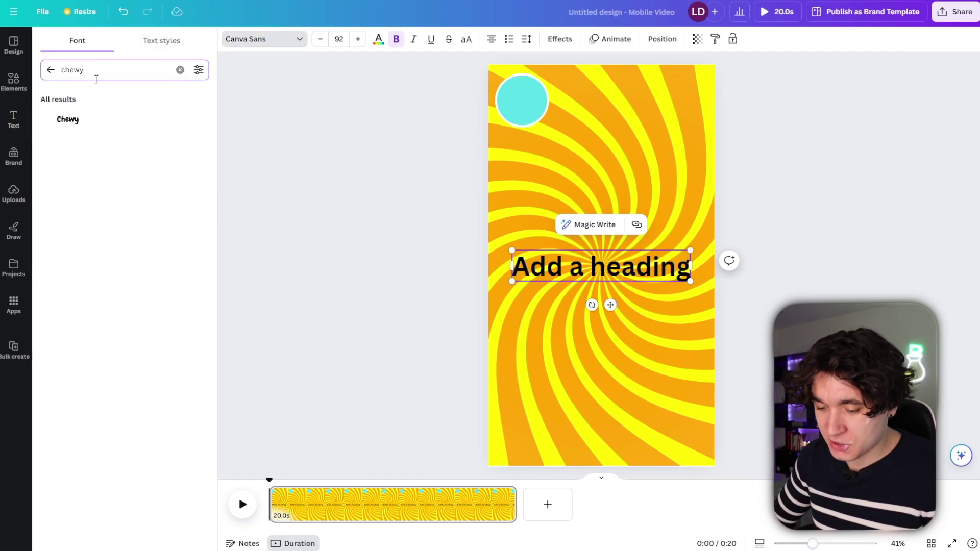
pyautogui.click(107, 122)
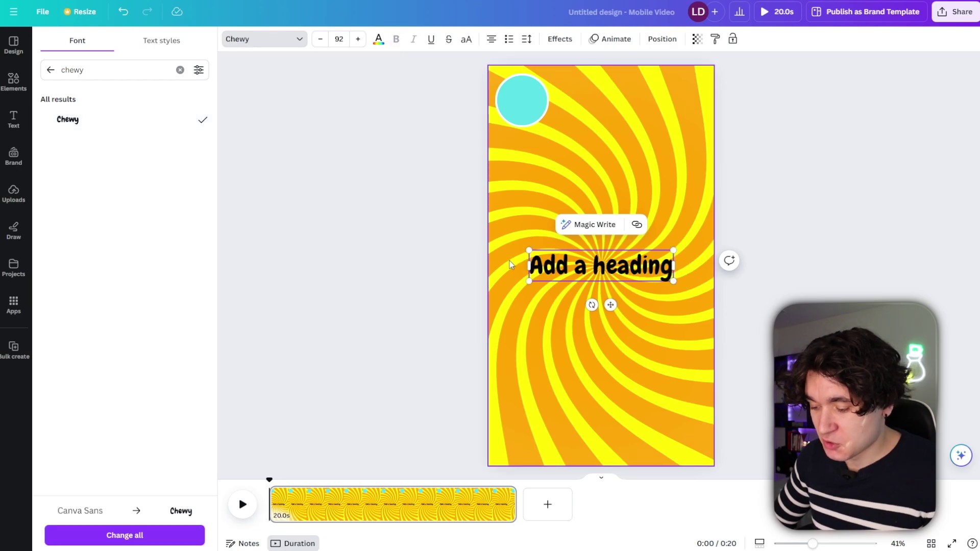
pyautogui.moveTo(593, 265); pyautogui.dragTo(674, 267)
pyautogui.press('BackSpace')
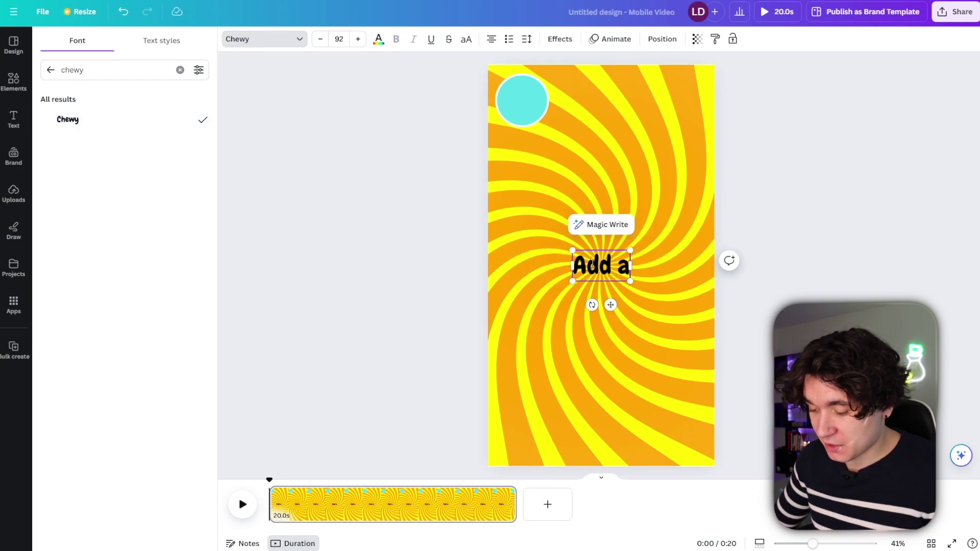
pyautogui.press('BackSpace')
pyautogui.press('BackSpace')
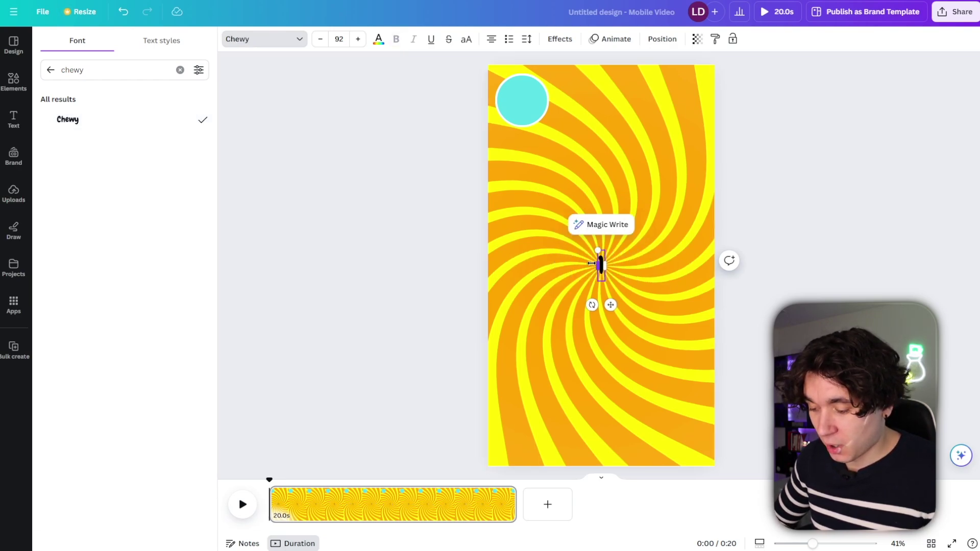
# Place the number 1 inside the turquoise circle and colour it white.
pyautogui.moveTo(595, 252); pyautogui.dragTo(560, 191)
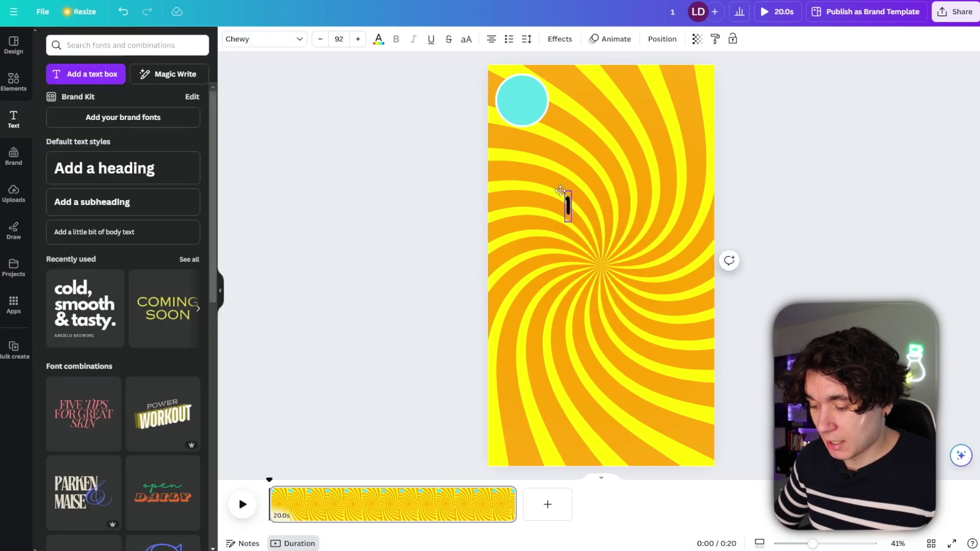
pyautogui.moveTo(512, 105)
pyautogui.mouseDown()
pyautogui.moveTo(506, 81)
pyautogui.moveTo(480, 72)
pyautogui.moveTo(520, 95)
pyautogui.mouseUp()
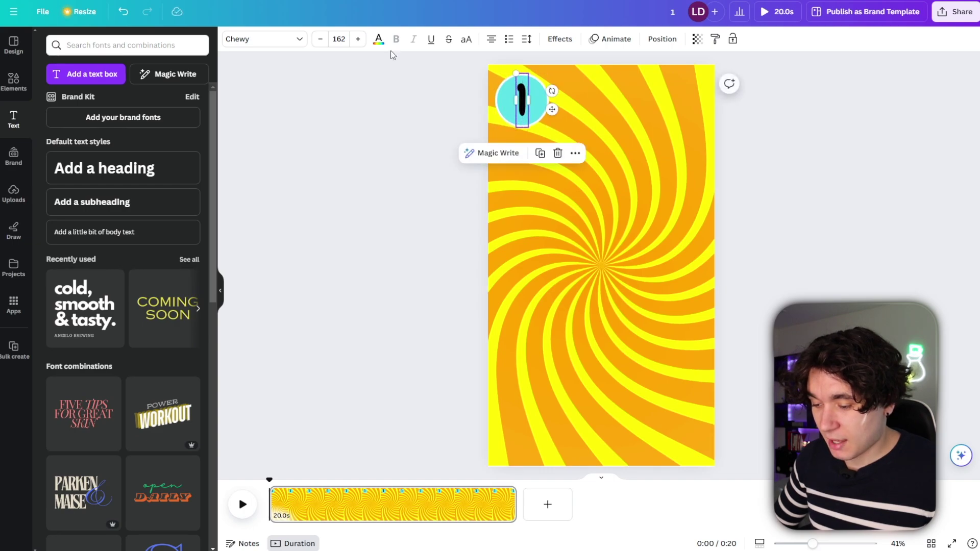
pyautogui.click(378, 39)
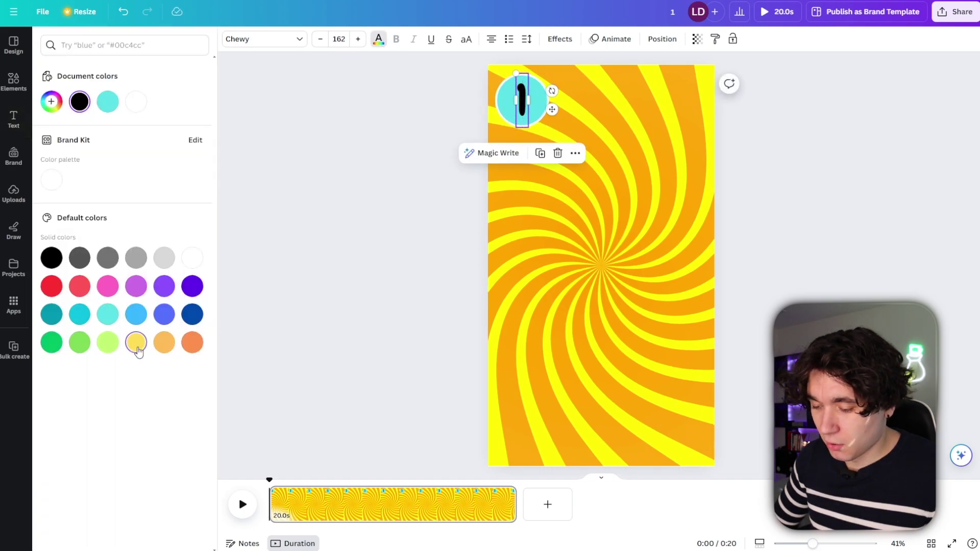
pyautogui.click(136, 348)
pyautogui.click(192, 258)
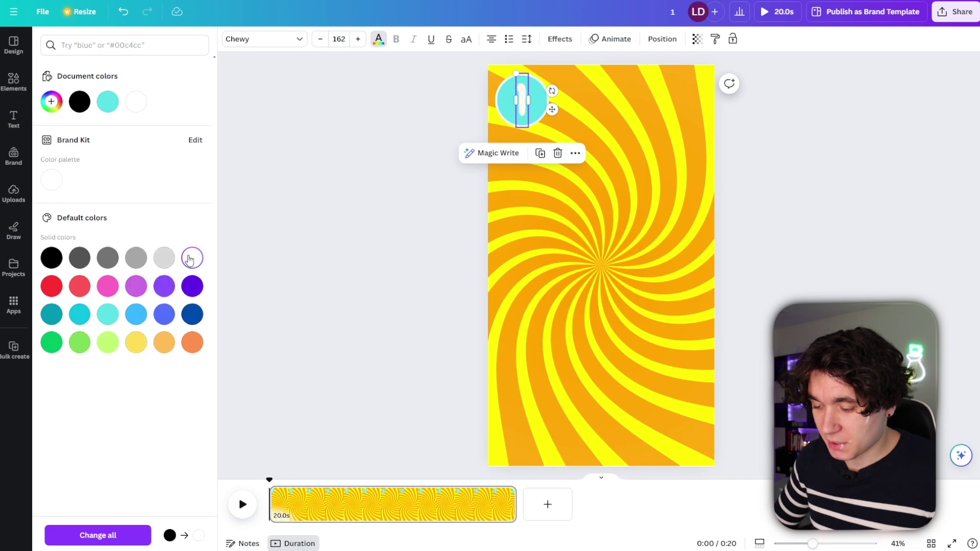
pyautogui.click(523, 105)
pyautogui.moveTo(523, 104); pyautogui.dragTo(560, 193)
# Rewrite the copied number as the title 'Guess The President Emoji' in a wider text box.
pyautogui.doubleClick(562, 194)
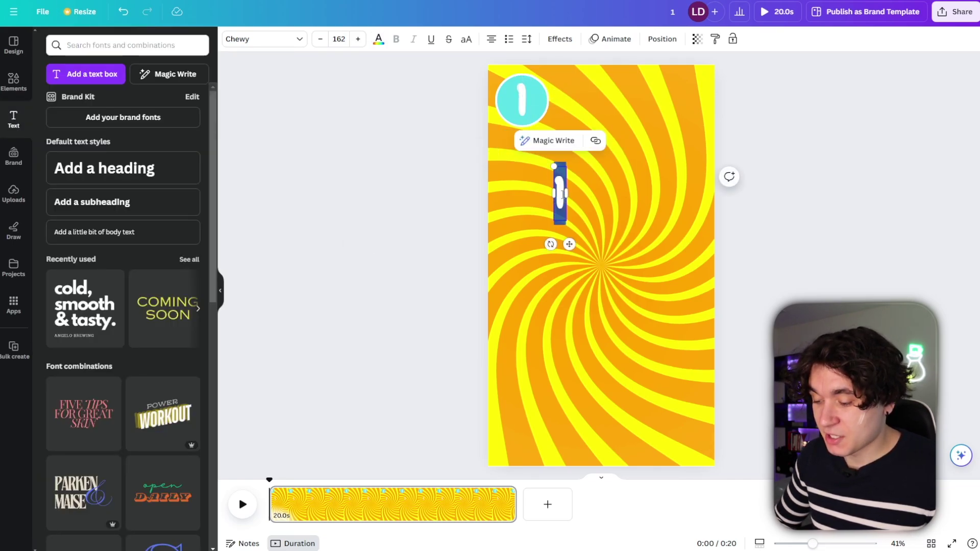
pyautogui.write('Guess The President')
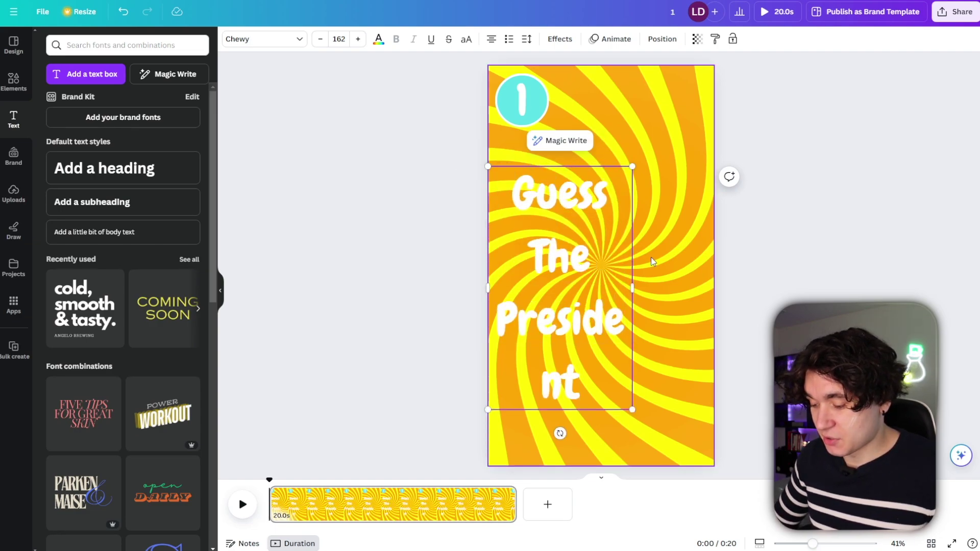
pyautogui.moveTo(636, 283); pyautogui.dragTo(706, 285)
pyautogui.write('Emoji')
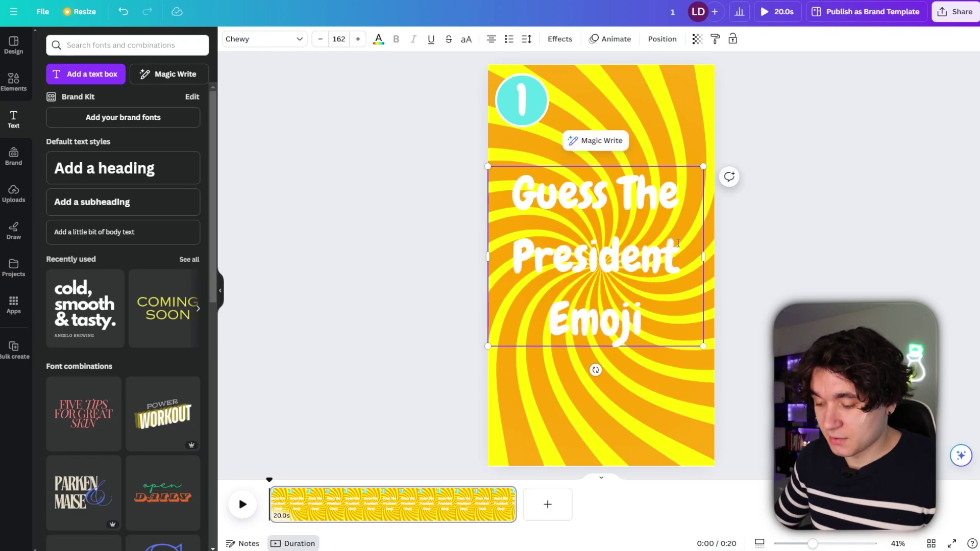
# Reduce the title's line spacing to 0.7.
pyautogui.hotkey('ctrl', 'a')
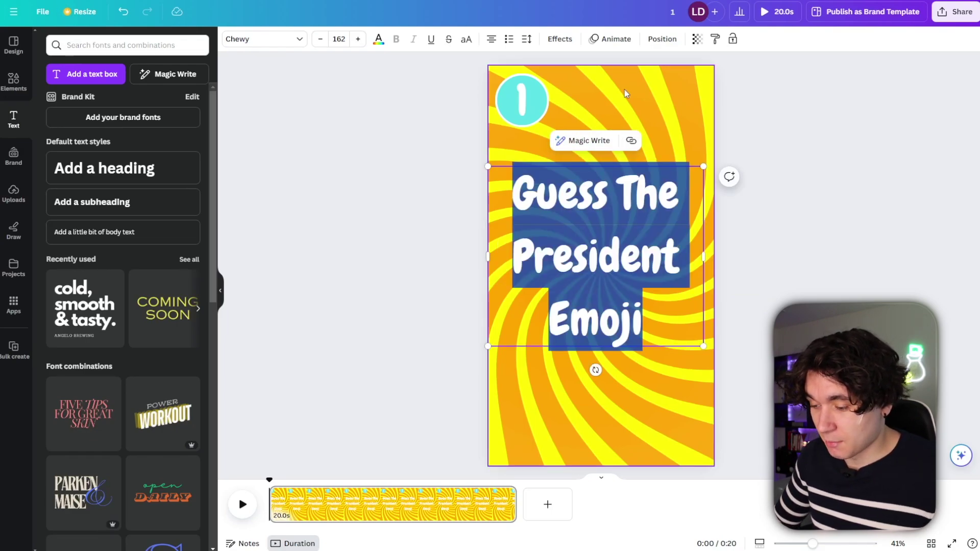
pyautogui.click(526, 40)
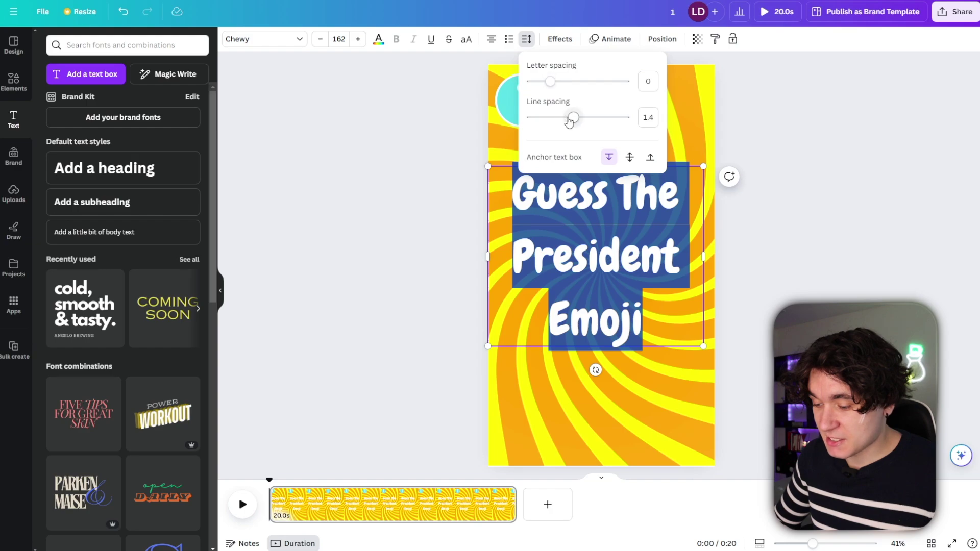
pyautogui.moveTo(572, 119); pyautogui.dragTo(543, 117)
pyautogui.click(507, 227)
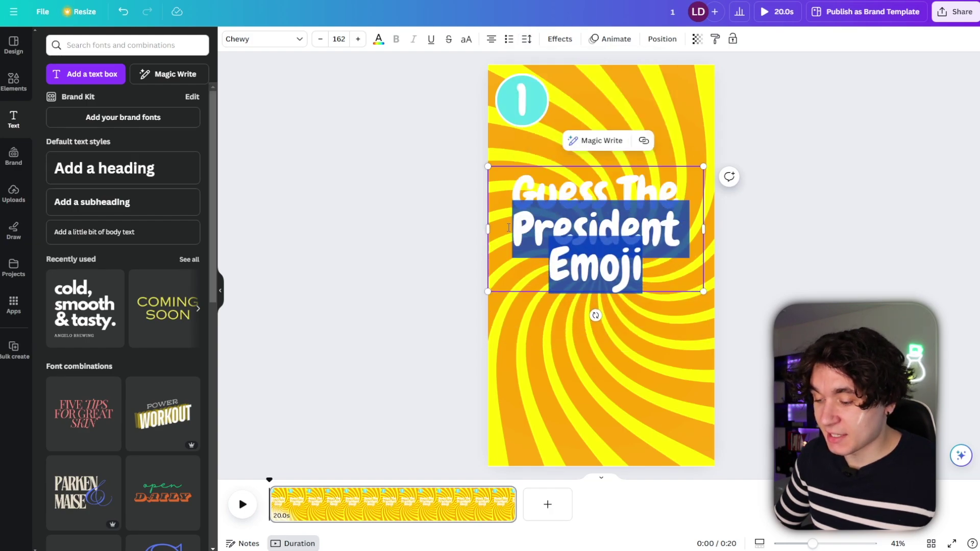
pyautogui.click(378, 41)
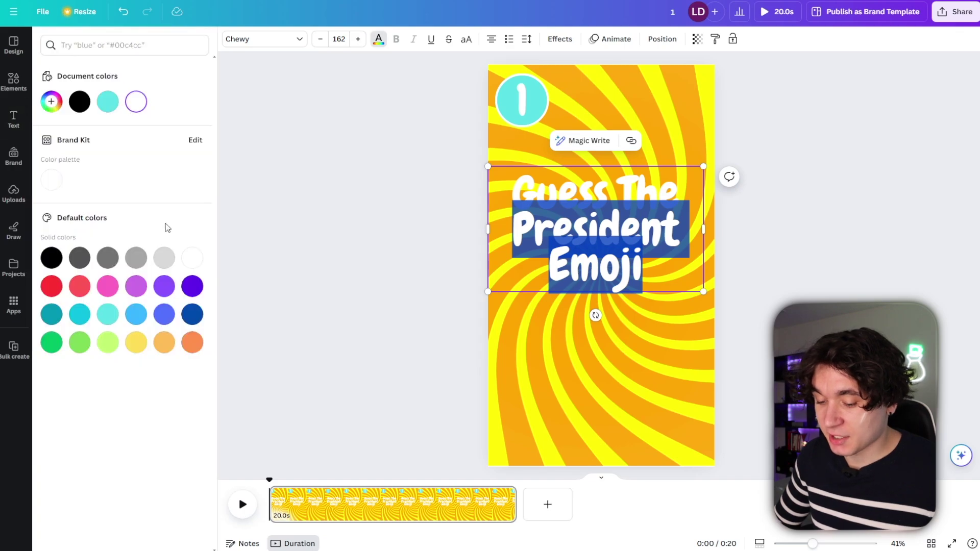
# Colour the words 'President Emoji' turquoise and move the title slightly up.
pyautogui.click(109, 316)
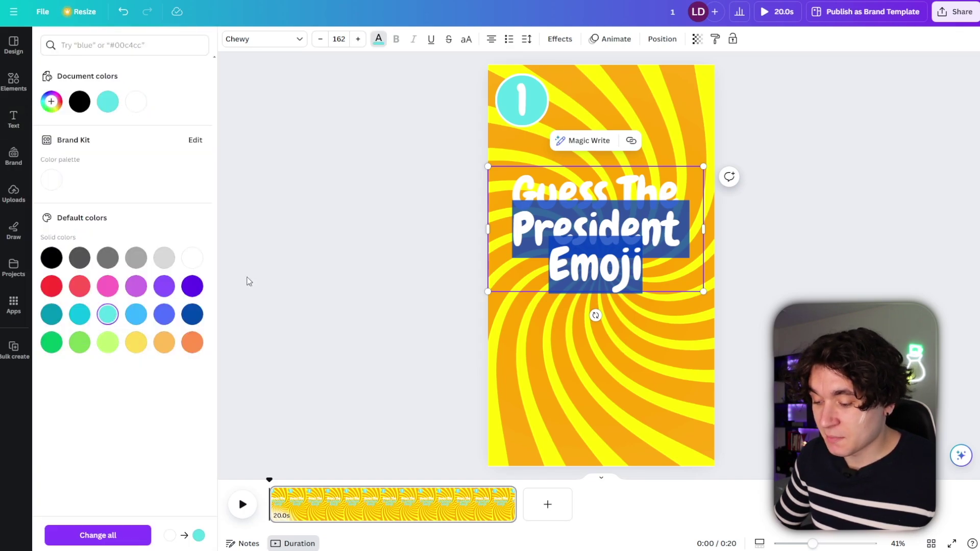
pyautogui.click(323, 269)
pyautogui.click(580, 229)
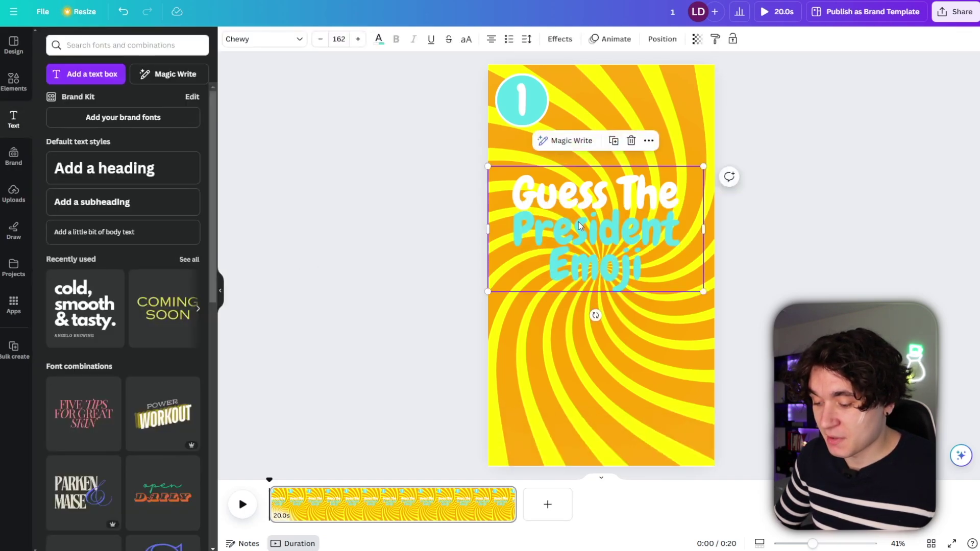
pyautogui.moveTo(580, 228); pyautogui.dragTo(576, 202)
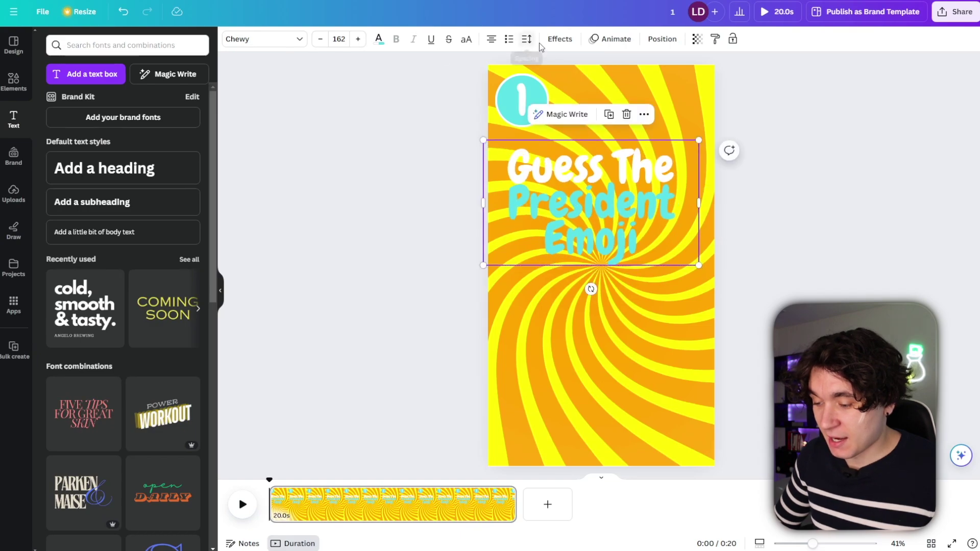
# Add a black Outline effect of thickness 67 to the title and move it near the page top.
pyautogui.click(560, 39)
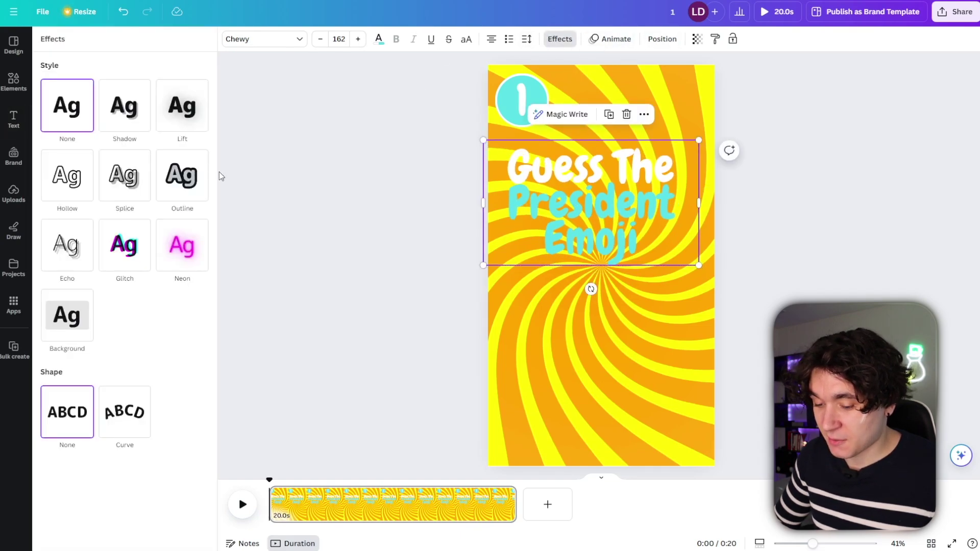
pyautogui.click(185, 187)
pyautogui.click(202, 267)
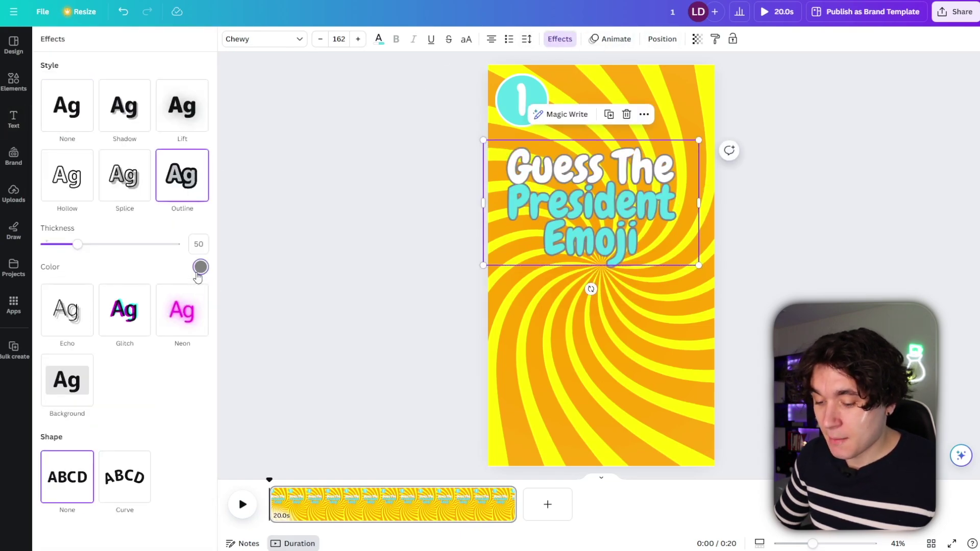
pyautogui.click(83, 323)
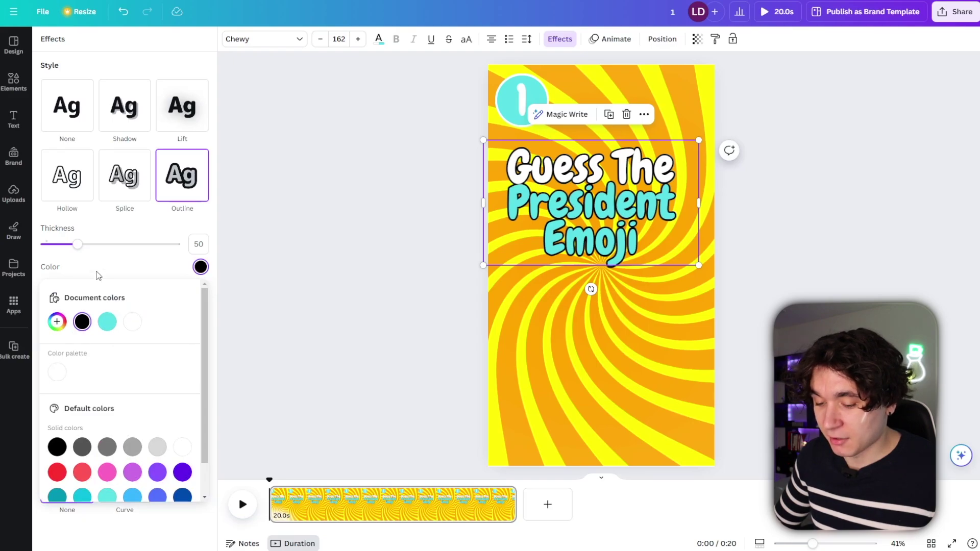
pyautogui.click(88, 267)
pyautogui.moveTo(80, 252); pyautogui.dragTo(93, 253)
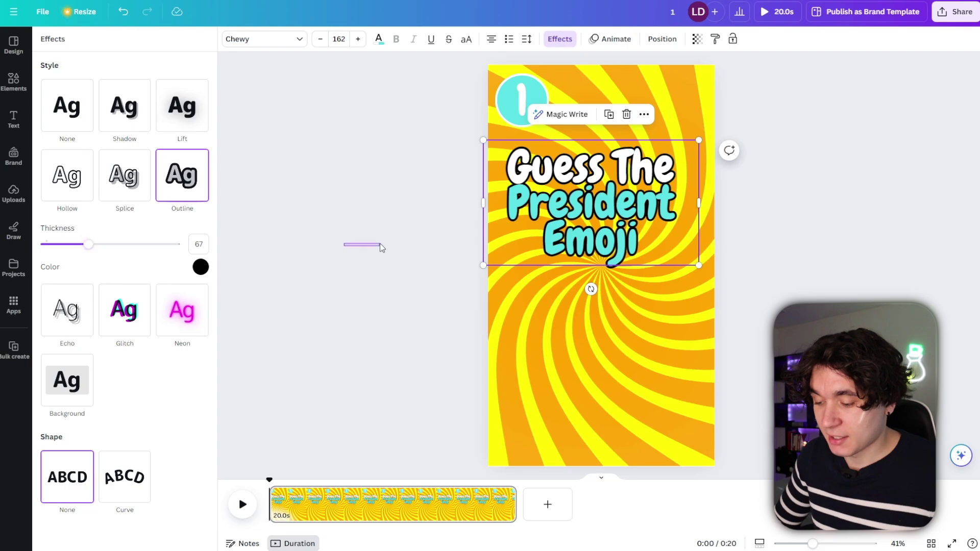
pyautogui.moveTo(548, 195); pyautogui.dragTo(559, 172)
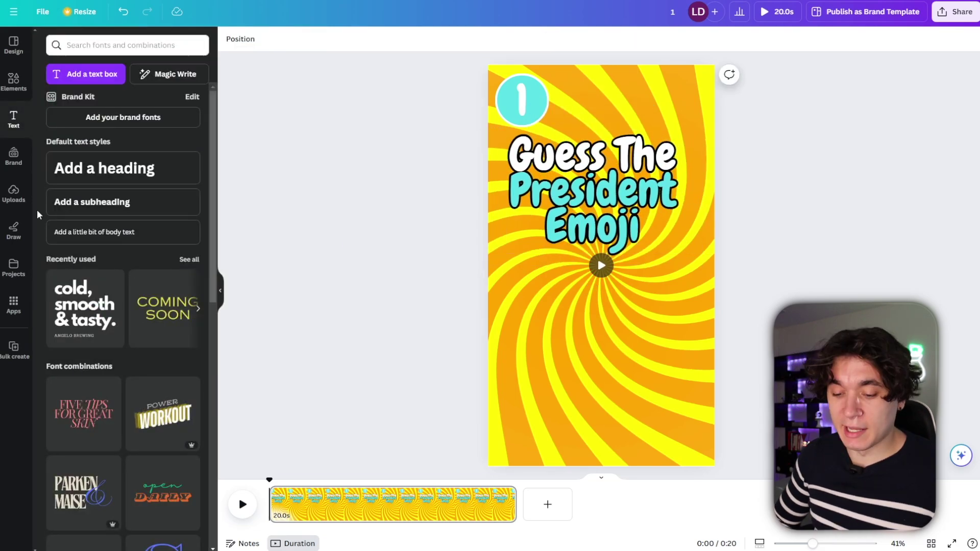
# Add the uploaded Lincoln cartoon below the title and remove its white background.
pyautogui.click(16, 197)
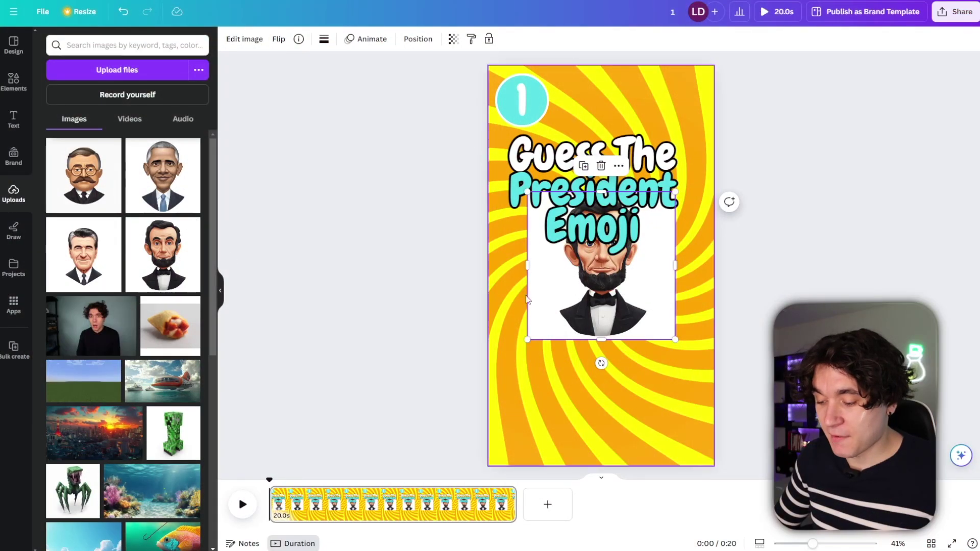
pyautogui.moveTo(562, 301); pyautogui.dragTo(561, 380)
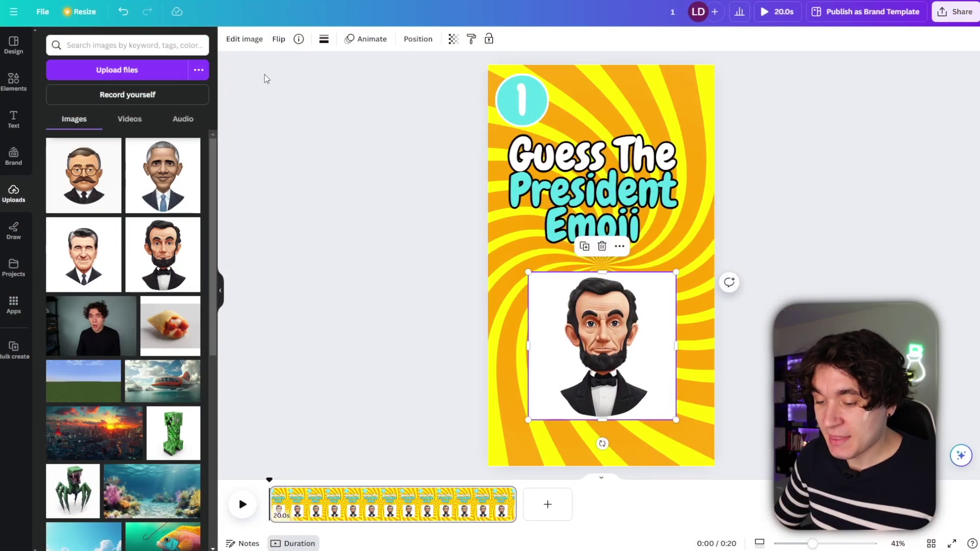
pyautogui.click(244, 39)
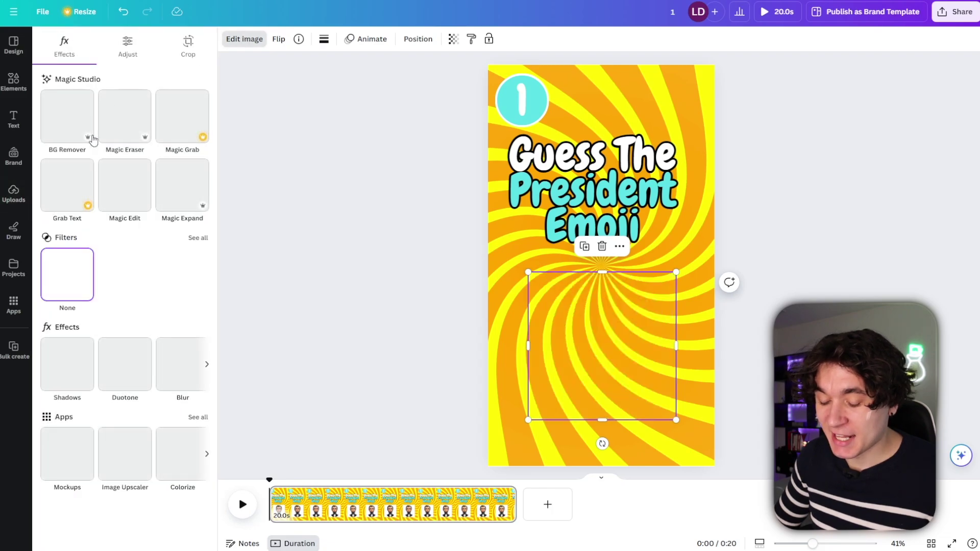
pyautogui.click(68, 137)
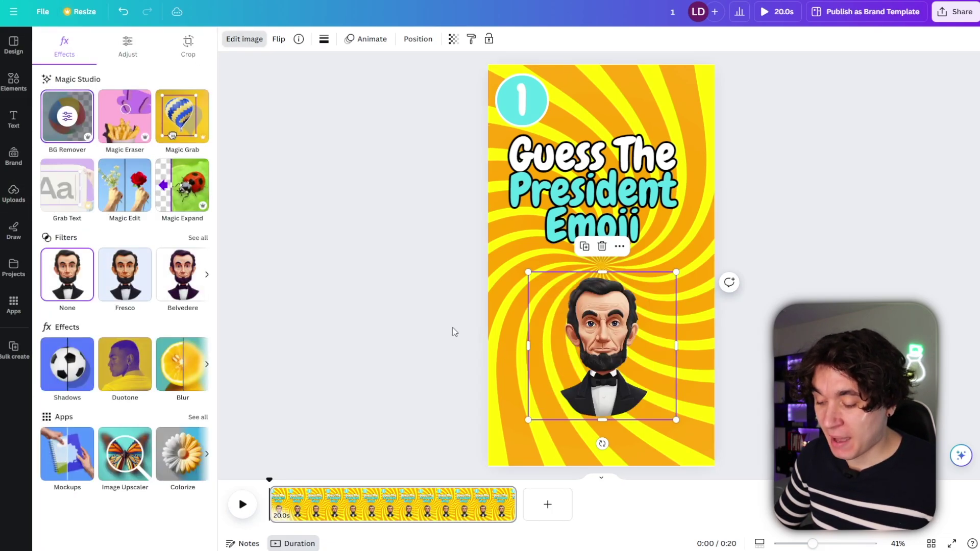
# Resize the title box to fit two lines and move Lincoln up just beneath it.
pyautogui.click(593, 154)
pyautogui.moveTo(697, 185); pyautogui.dragTo(711, 212)
pyautogui.click(710, 214)
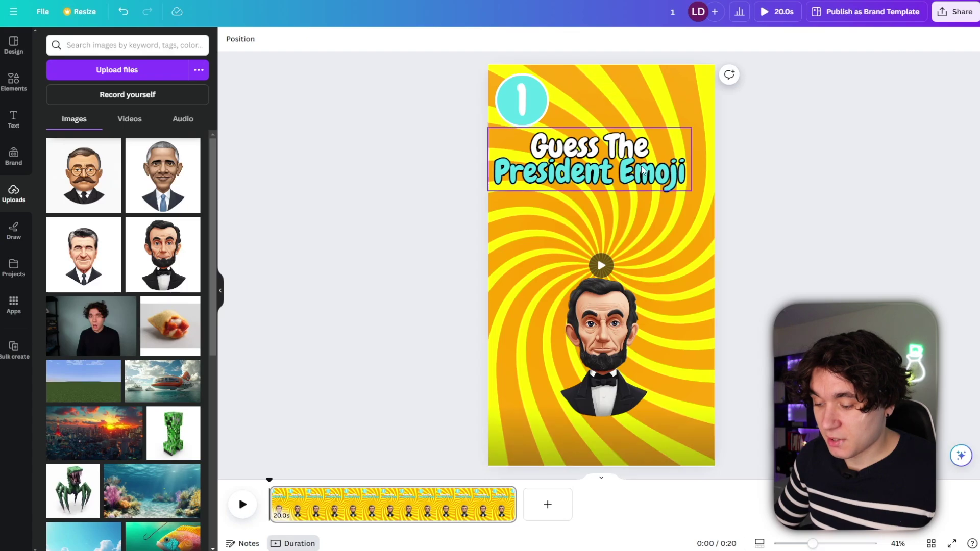
pyautogui.moveTo(636, 168); pyautogui.dragTo(644, 163)
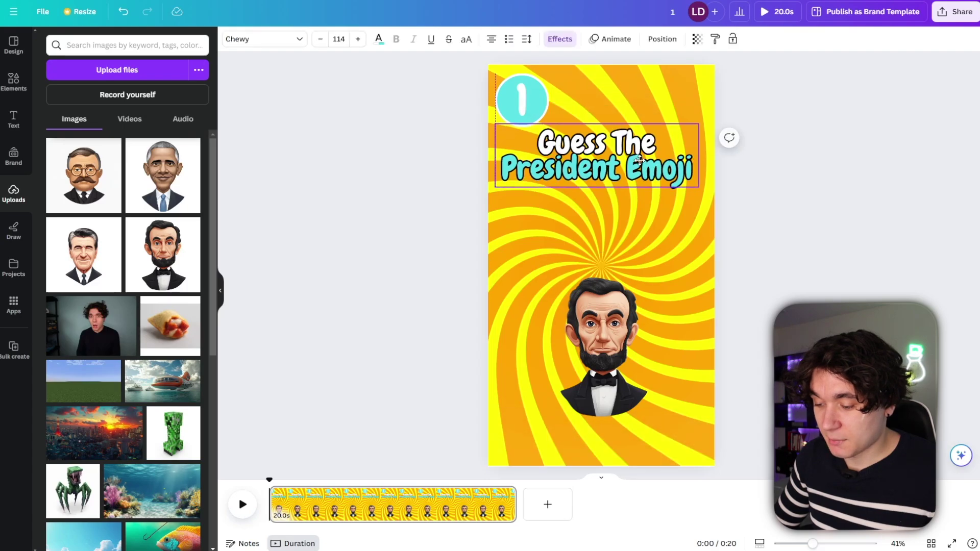
pyautogui.click(631, 380)
pyautogui.moveTo(621, 375); pyautogui.dragTo(620, 289)
pyautogui.click(13, 82)
# Add a square shape from an Elements search and place it at the page's bottom-left.
pyautogui.click(107, 48)
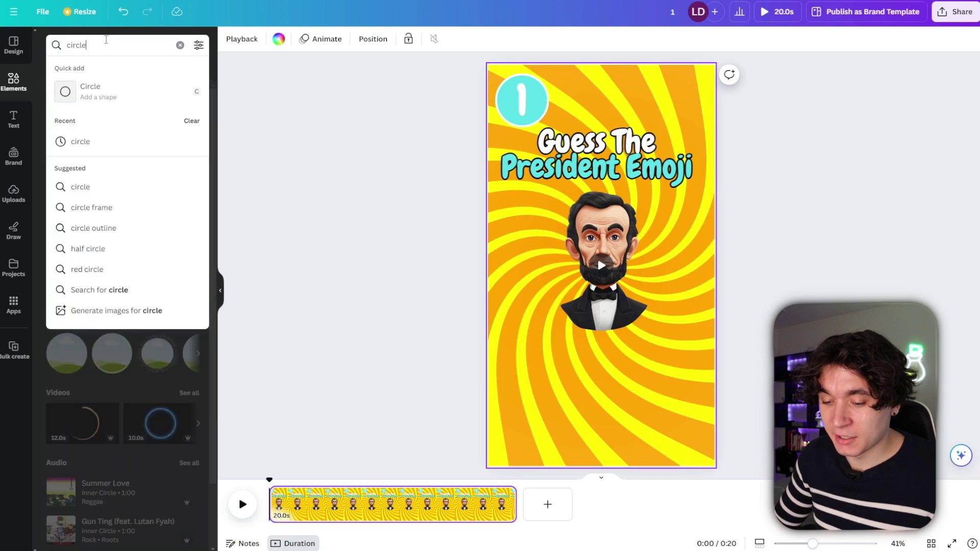
pyautogui.press('Return')
pyautogui.tripleClick(108, 48)
pyautogui.write('square')
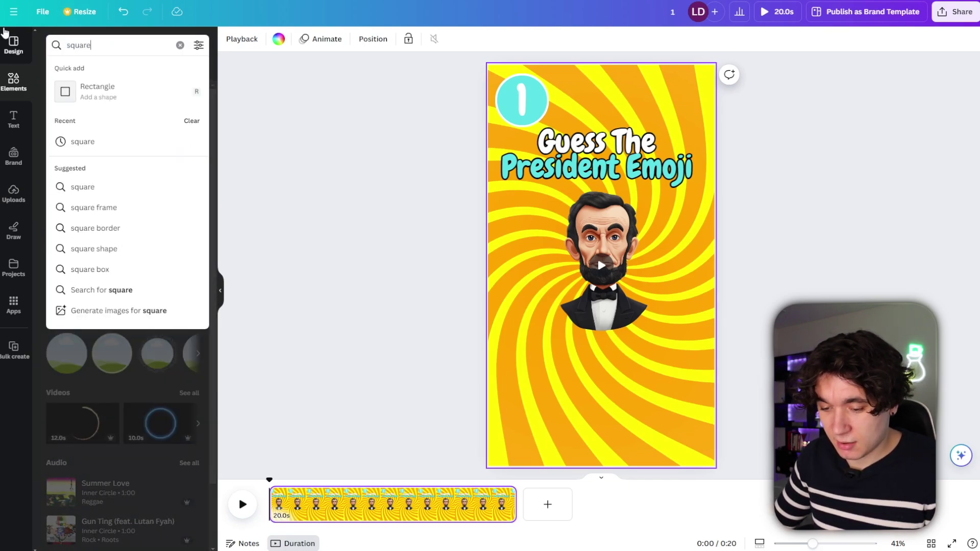
pyautogui.press('Return')
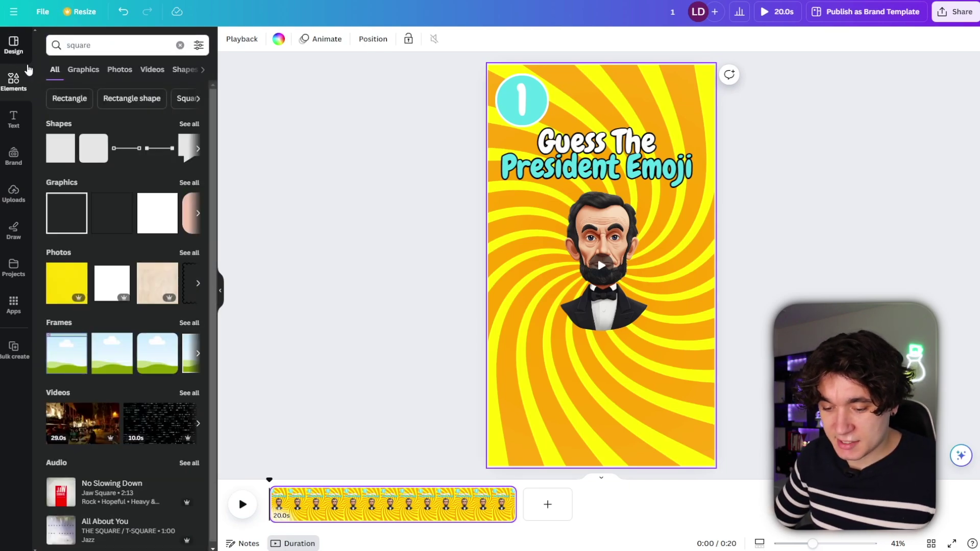
pyautogui.click(69, 151)
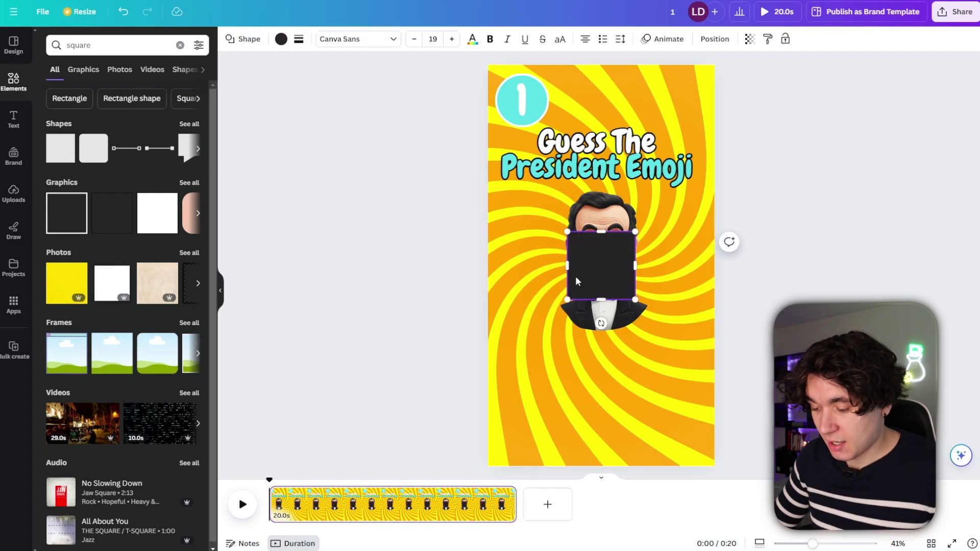
pyautogui.moveTo(585, 279); pyautogui.dragTo(523, 438)
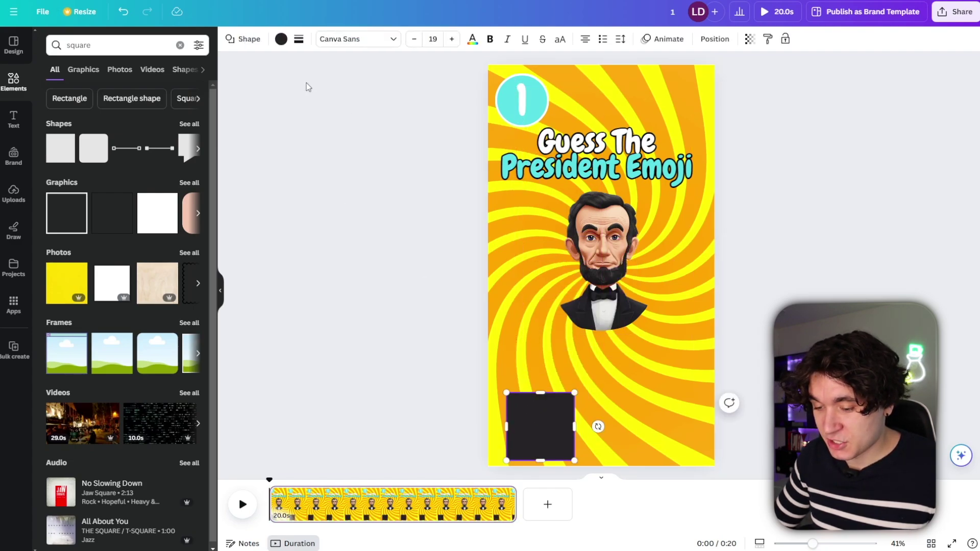
# Colour the square red, stretch it into a full-width bottom bar, and trim the page to 8.9 seconds.
pyautogui.click(282, 40)
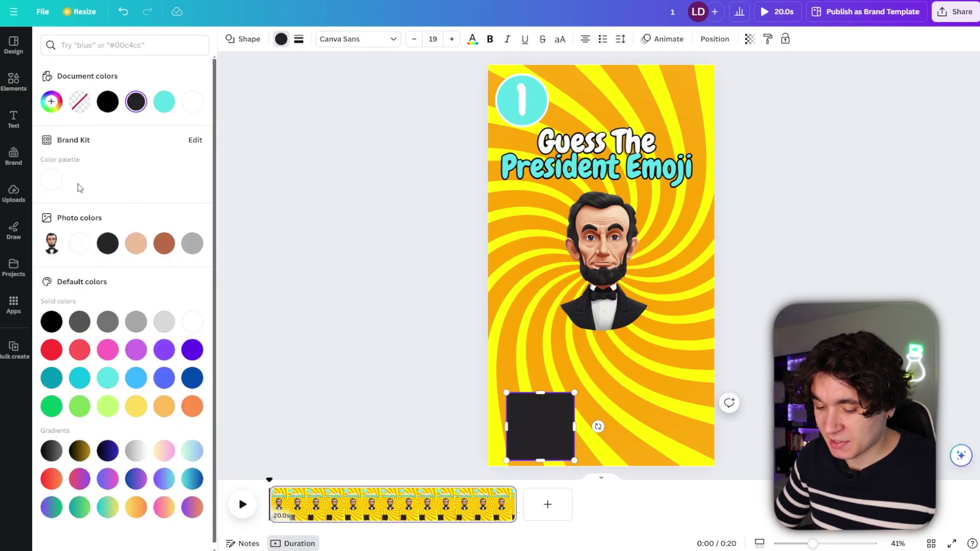
pyautogui.click(52, 351)
pyautogui.moveTo(506, 427); pyautogui.dragTo(488, 427)
pyautogui.moveTo(575, 427); pyautogui.dragTo(715, 427)
pyautogui.moveTo(601, 393); pyautogui.dragTo(601, 416)
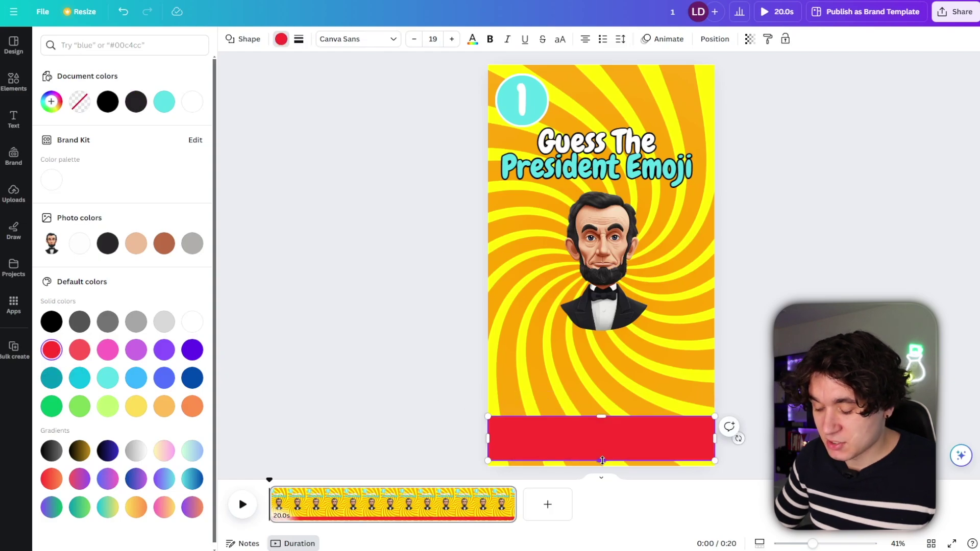
pyautogui.moveTo(603, 461); pyautogui.dragTo(601, 467)
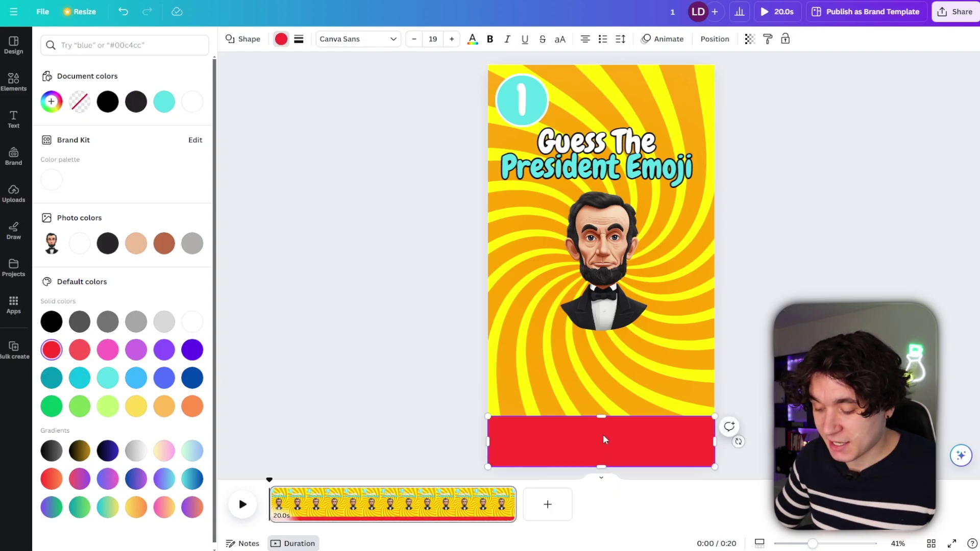
pyautogui.moveTo(601, 418); pyautogui.dragTo(602, 433)
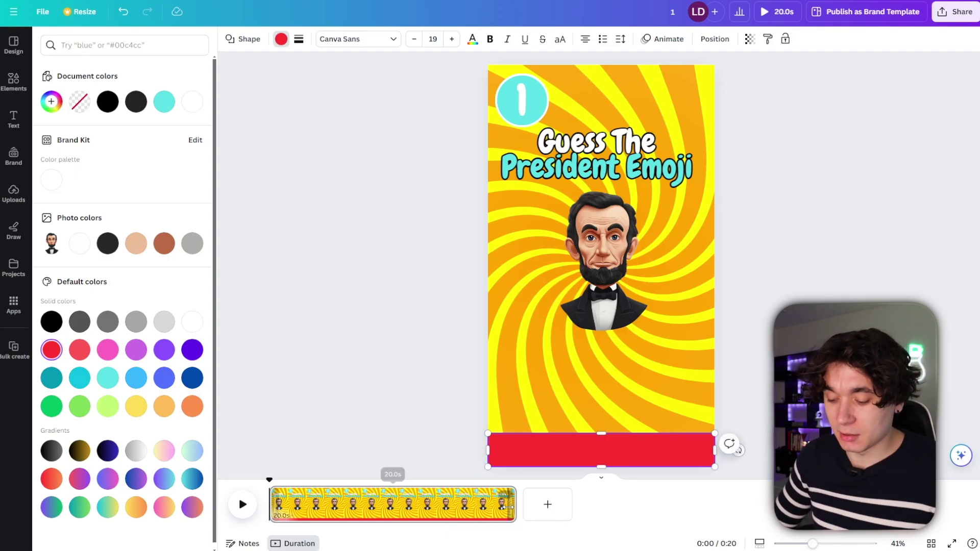
pyautogui.click(467, 505)
pyautogui.moveTo(477, 506); pyautogui.dragTo(376, 504)
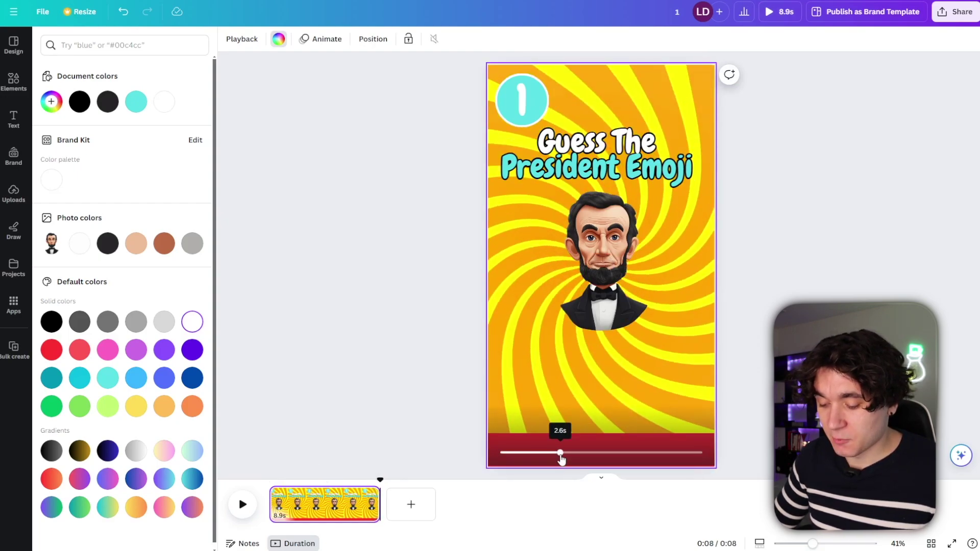
# Give the red bottom bar a Wipe entrance animation moving left to right.
pyautogui.click(502, 441)
pyautogui.click(500, 441)
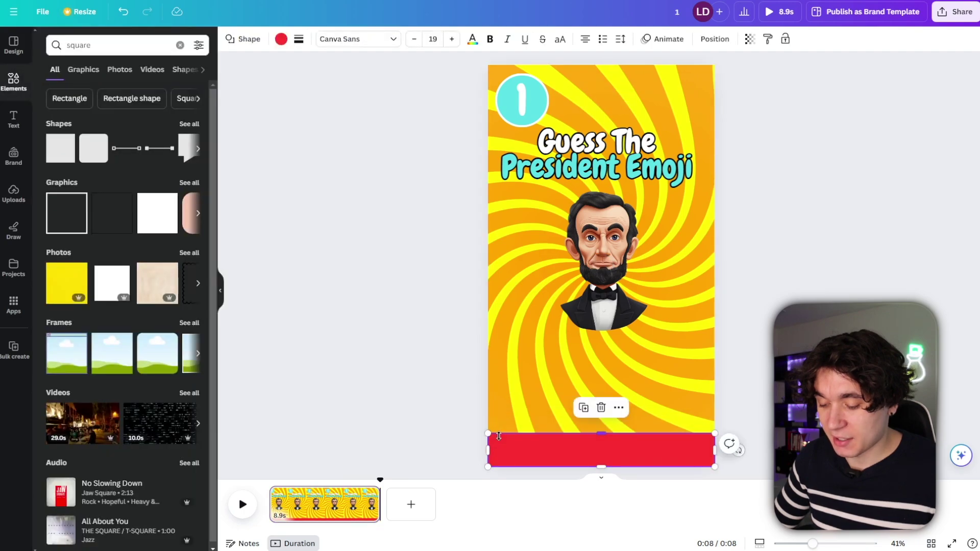
pyautogui.click(650, 40)
pyautogui.click(125, 277)
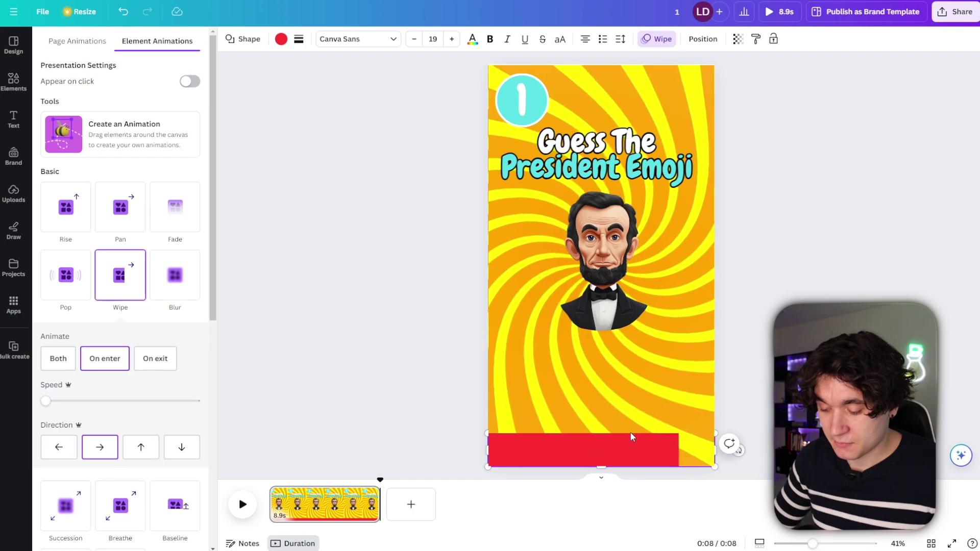
pyautogui.click(589, 456)
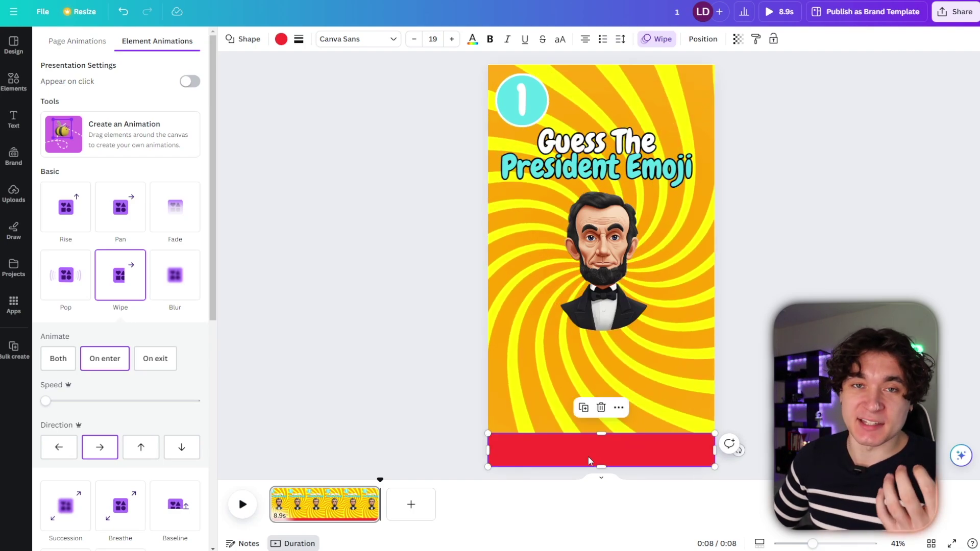
# Duplicate the title, move the copy above the red bar, and rewrite it as 'Abraham Lincoln' on two lines.
pyautogui.click(574, 153)
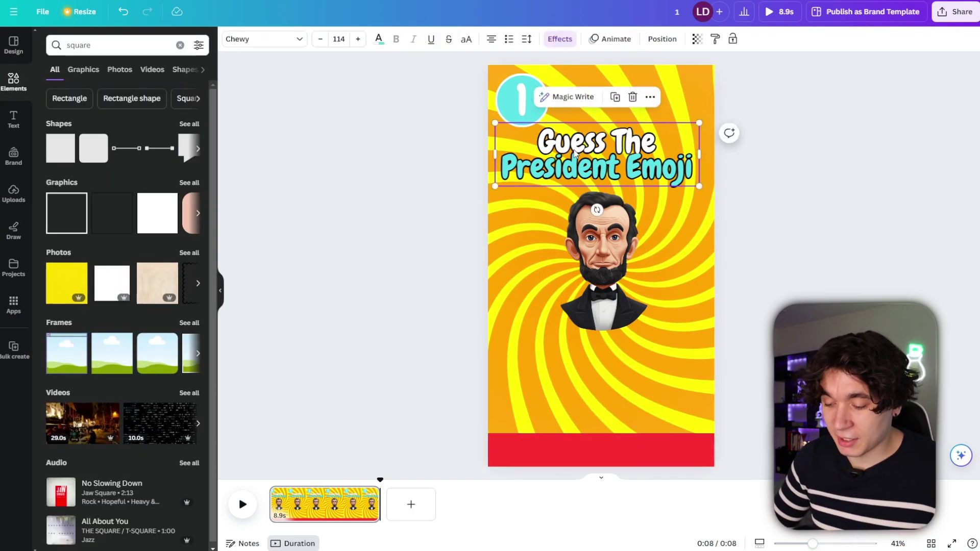
pyautogui.hotkey('ctrl', 'd')
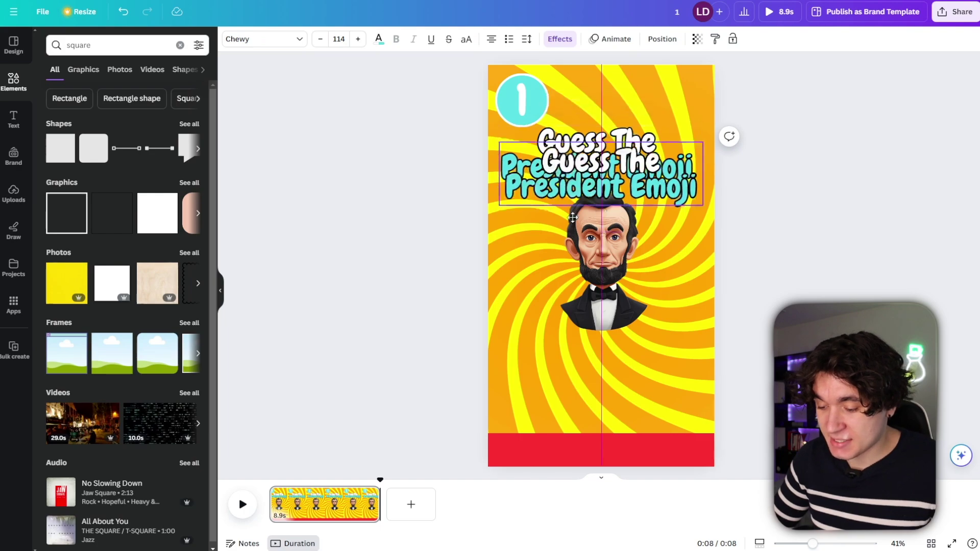
pyautogui.moveTo(575, 156); pyautogui.dragTo(582, 357)
pyautogui.doubleClick(582, 362)
pyautogui.write('Abraham')
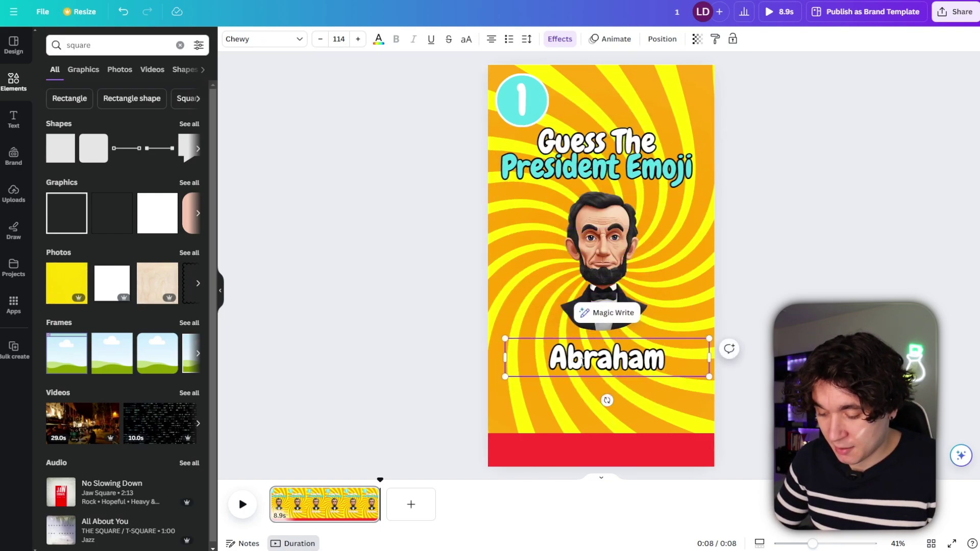
pyautogui.press('Return')
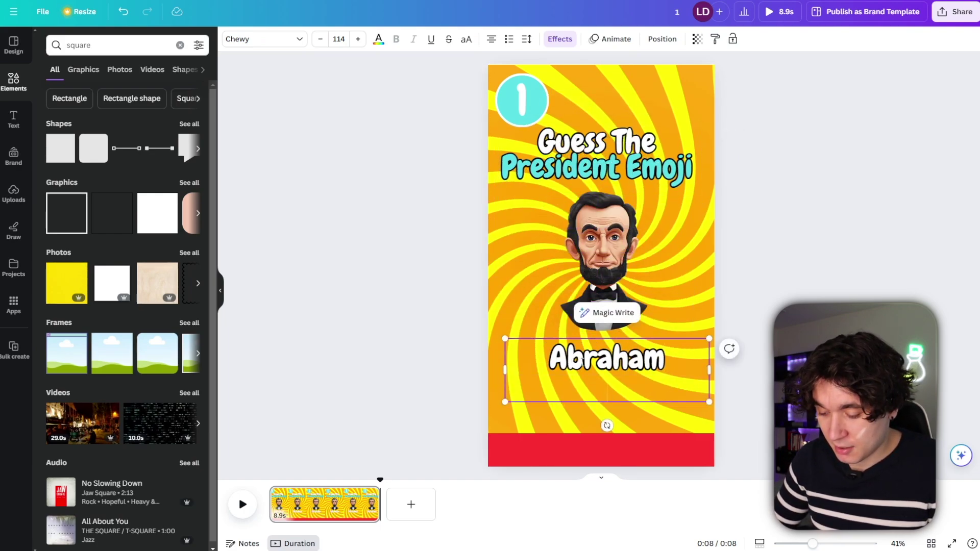
pyautogui.write('Lincoln')
# Enlarge the Abraham Lincoln caption to size 134 and centre it above the red bar.
pyautogui.hotkey('ctrl', 'a')
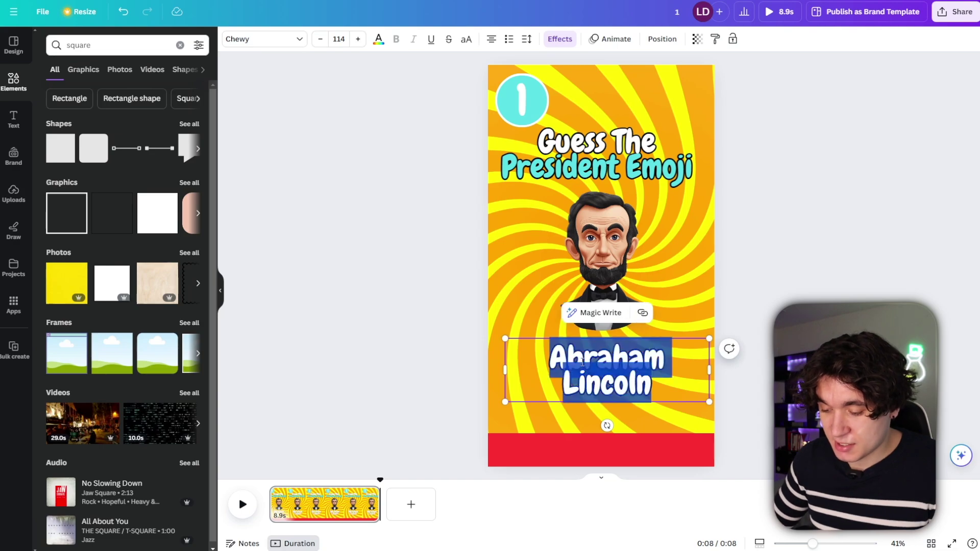
pyautogui.click(379, 41)
pyautogui.click(383, 258)
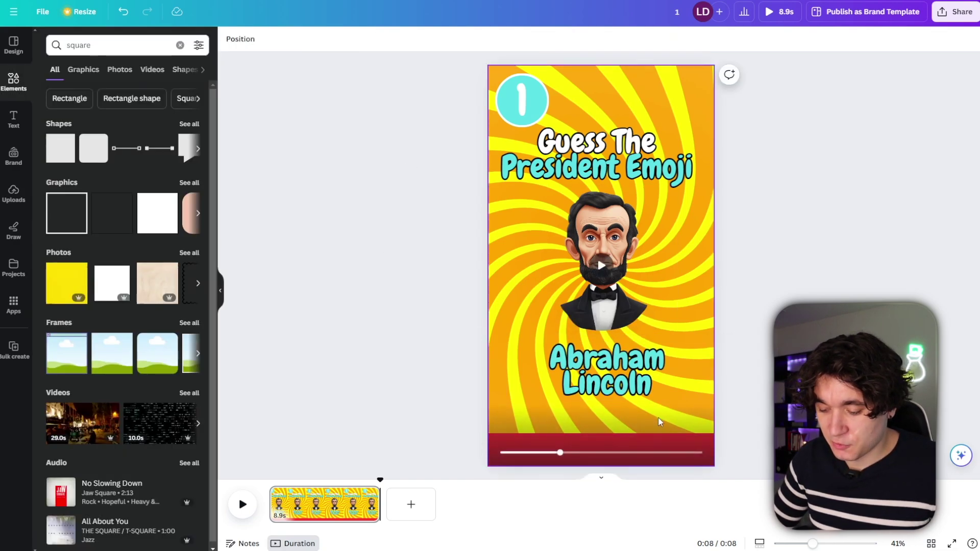
pyautogui.moveTo(622, 370); pyautogui.dragTo(613, 377)
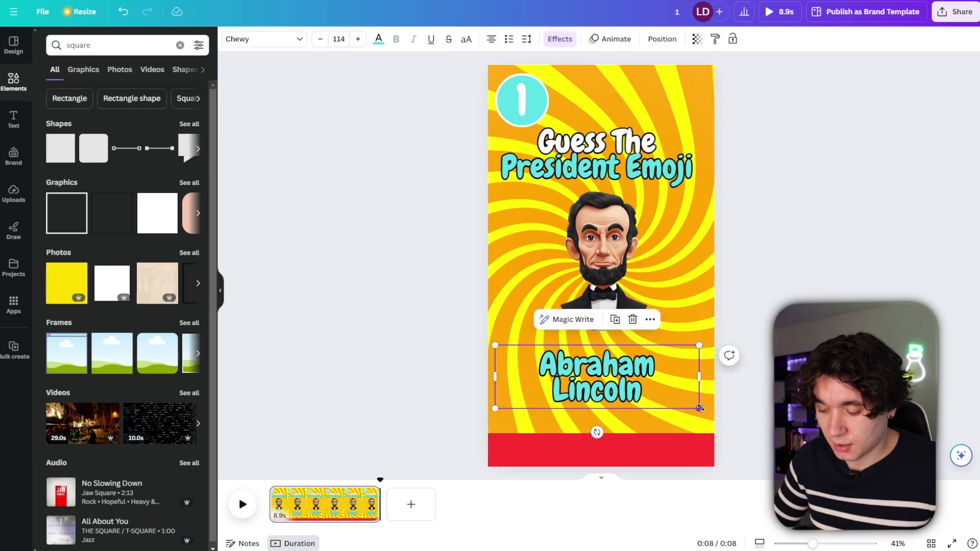
pyautogui.moveTo(699, 408); pyautogui.dragTo(733, 433)
pyautogui.click(447, 369)
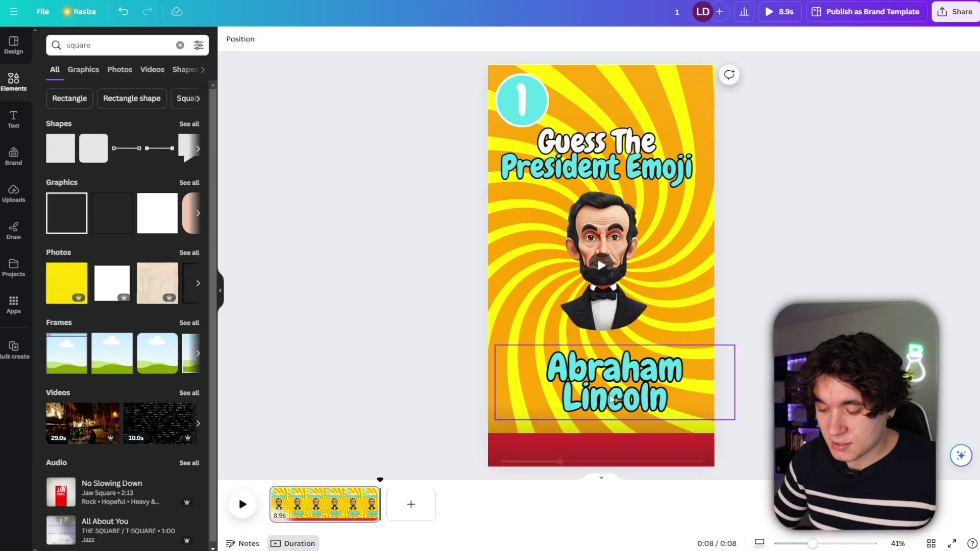
pyautogui.click(558, 381)
pyautogui.moveTo(558, 381); pyautogui.dragTo(544, 379)
pyautogui.click(320, 318)
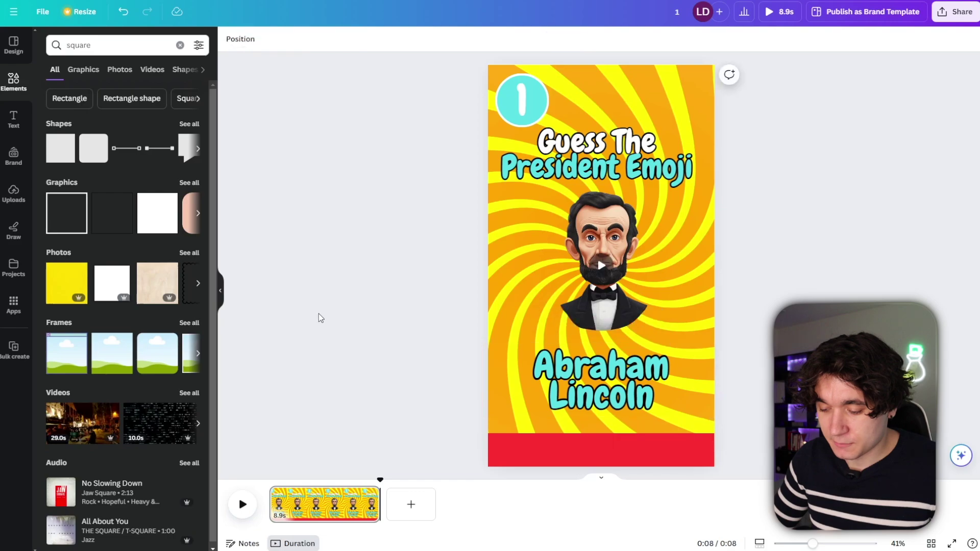
pyautogui.rightClick(547, 381)
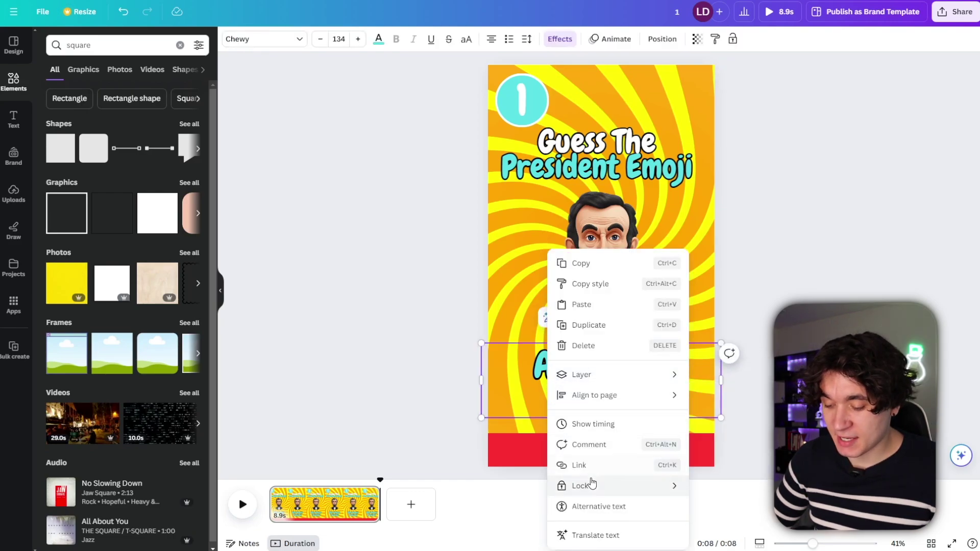
# Delay the Abraham Lincoln caption to appear from about 6 seconds and preview the ending.
pyautogui.click(597, 425)
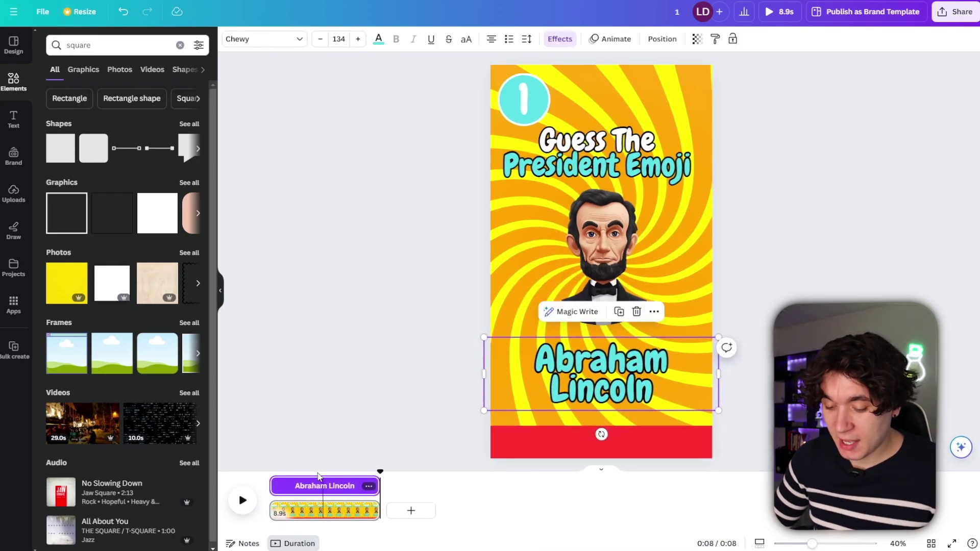
pyautogui.moveTo(274, 484); pyautogui.dragTo(352, 487)
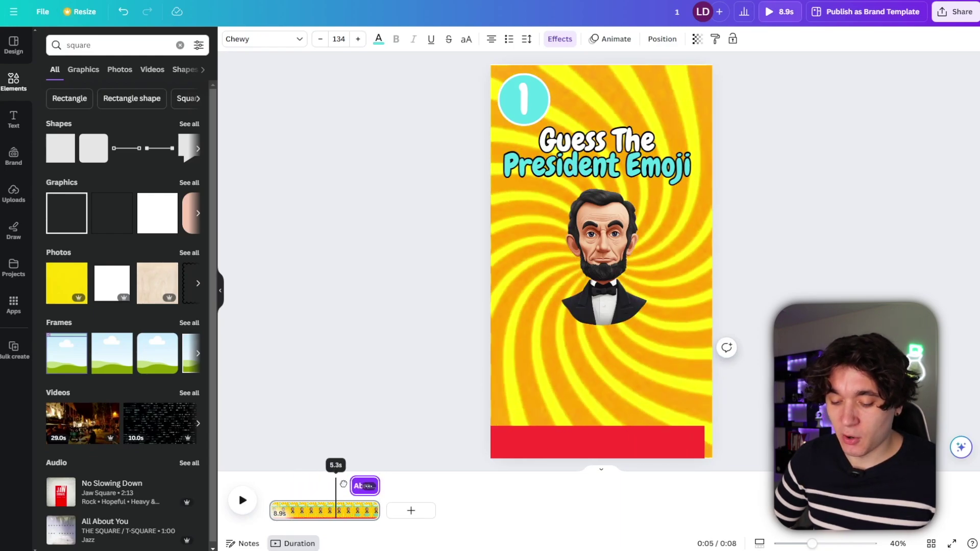
pyautogui.click(347, 483)
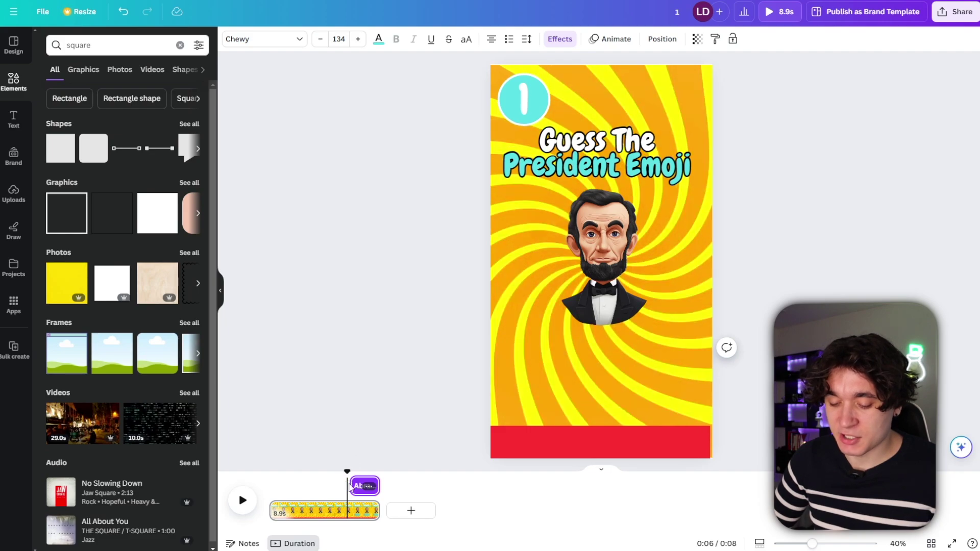
pyautogui.press('space')
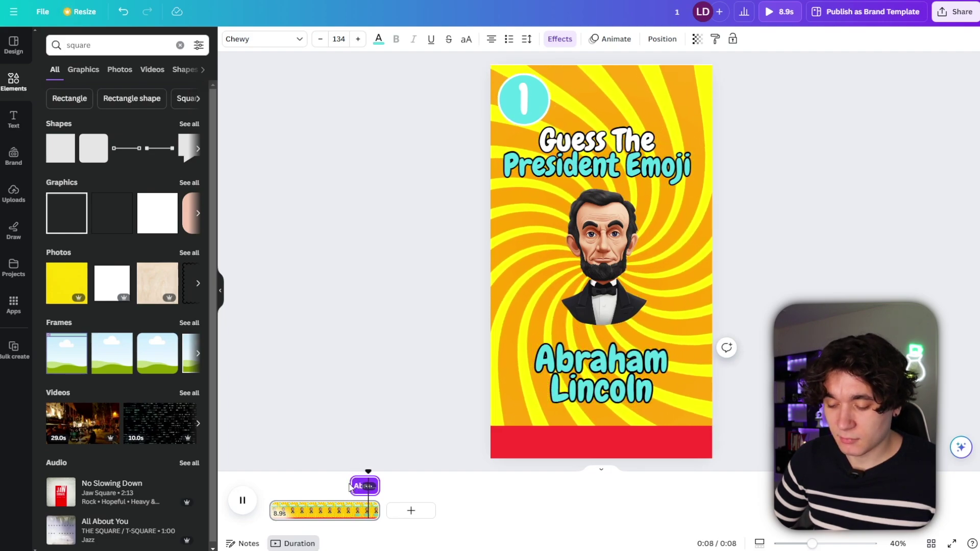
# Trim the page from 8.9 to 8.2 seconds and replay from 5 seconds to check it.
pyautogui.moveTo(379, 511); pyautogui.dragTo(370, 513)
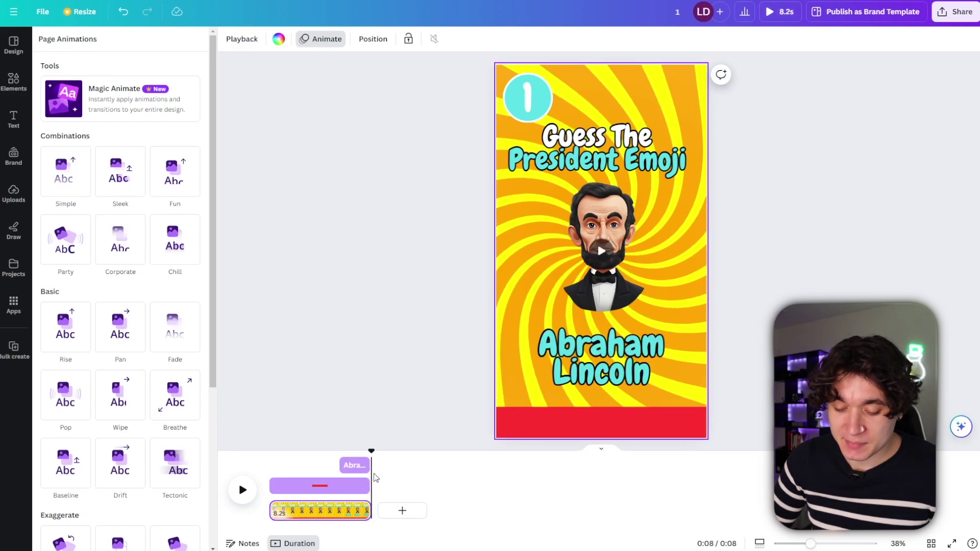
pyautogui.moveTo(367, 452); pyautogui.dragTo(313, 453)
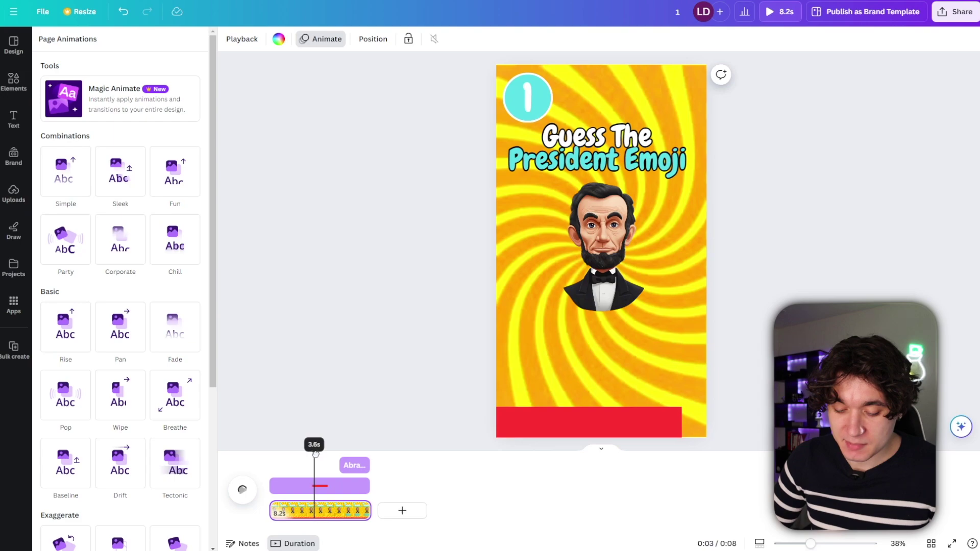
pyautogui.press('space')
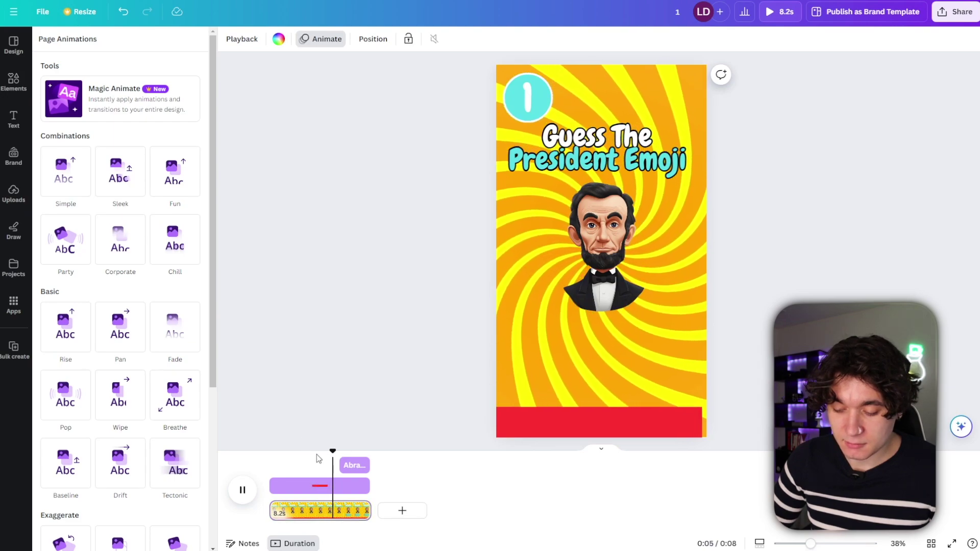
pyautogui.press('space')
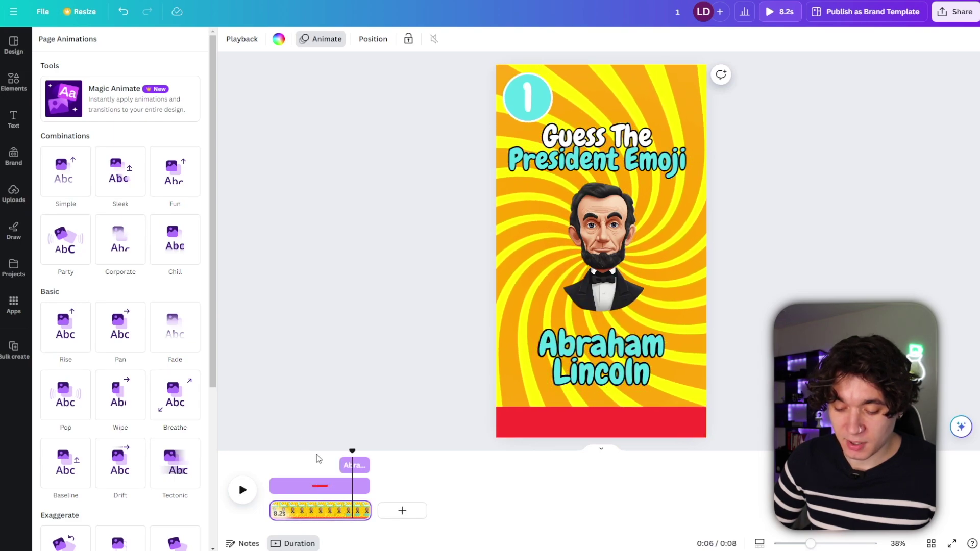
pyautogui.click(562, 358)
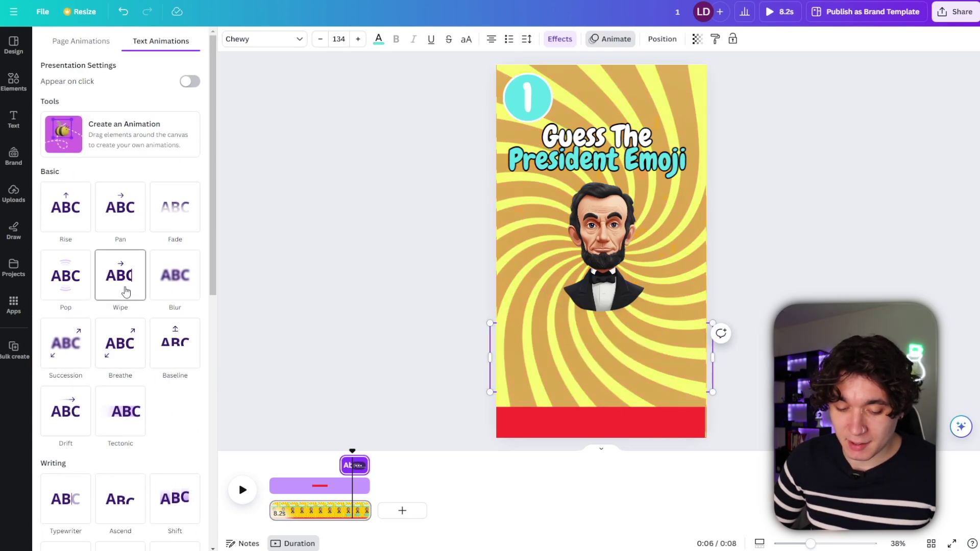
# Give the Abraham Lincoln answer text a Pop animation on enter only, then preview it.
pyautogui.click(70, 266)
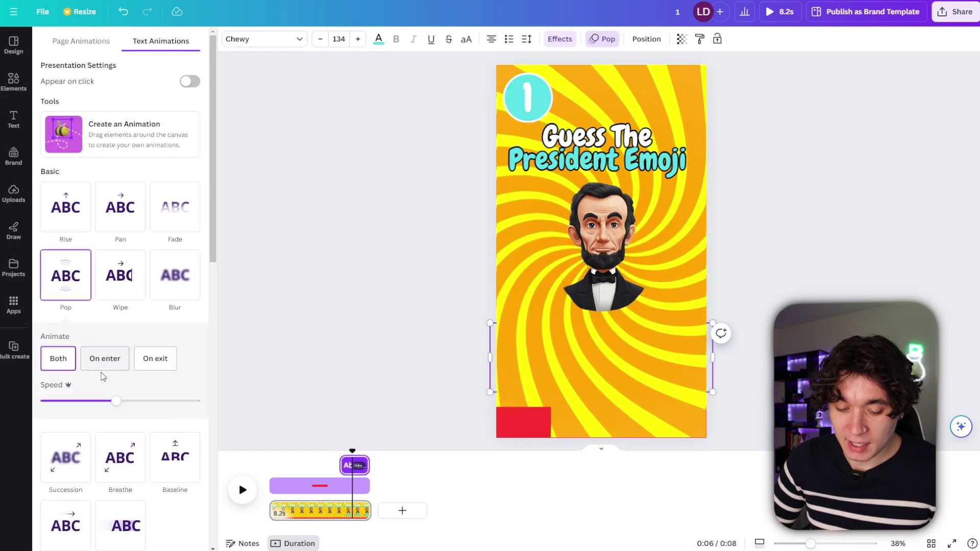
pyautogui.click(107, 369)
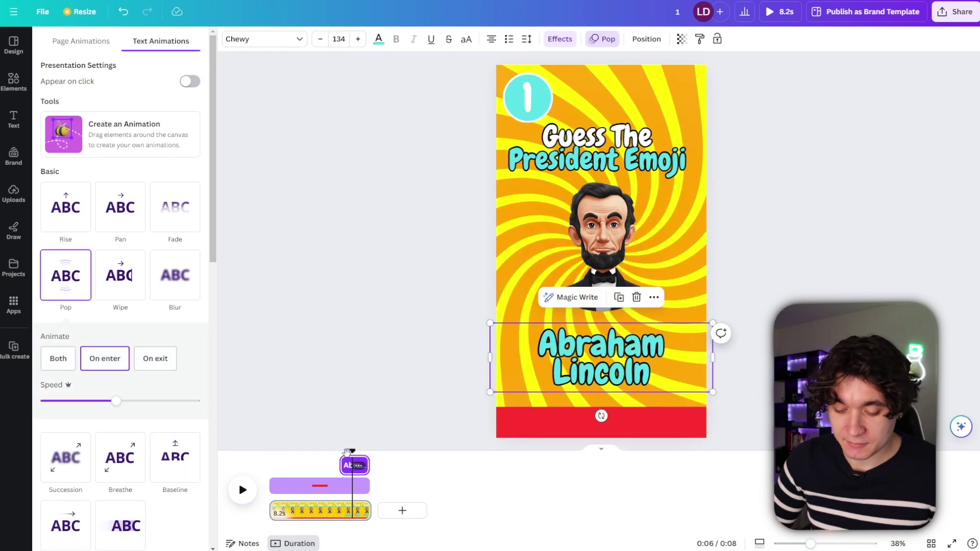
pyautogui.click(308, 465)
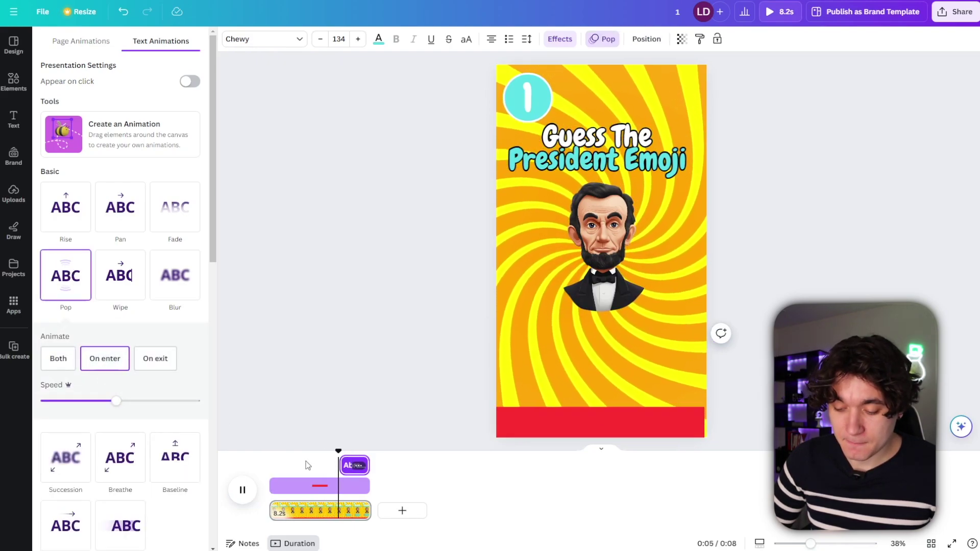
# Find 'clock ticking' in the audio elements and add Clock Ticking 2 to the video.
pyautogui.click(13, 82)
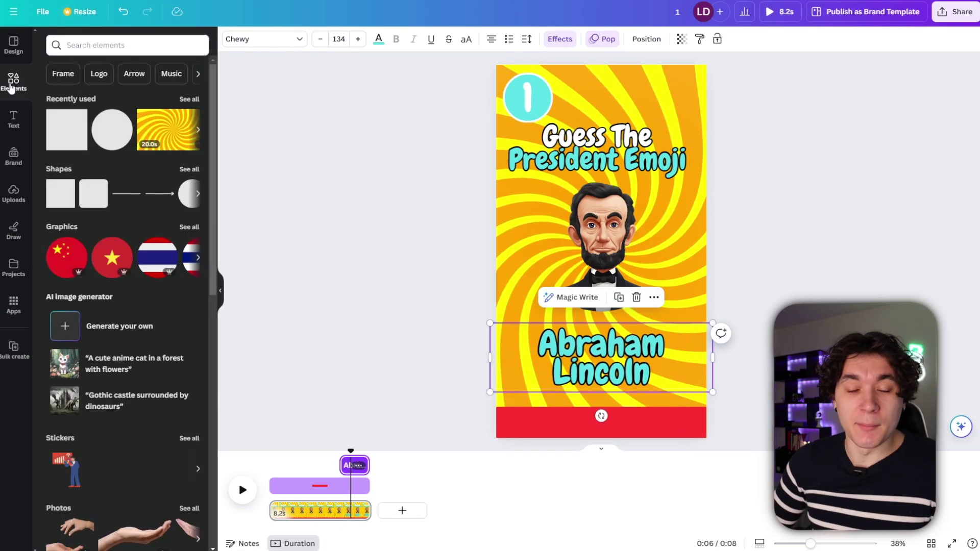
pyautogui.click(96, 46)
pyautogui.write('clock ticking')
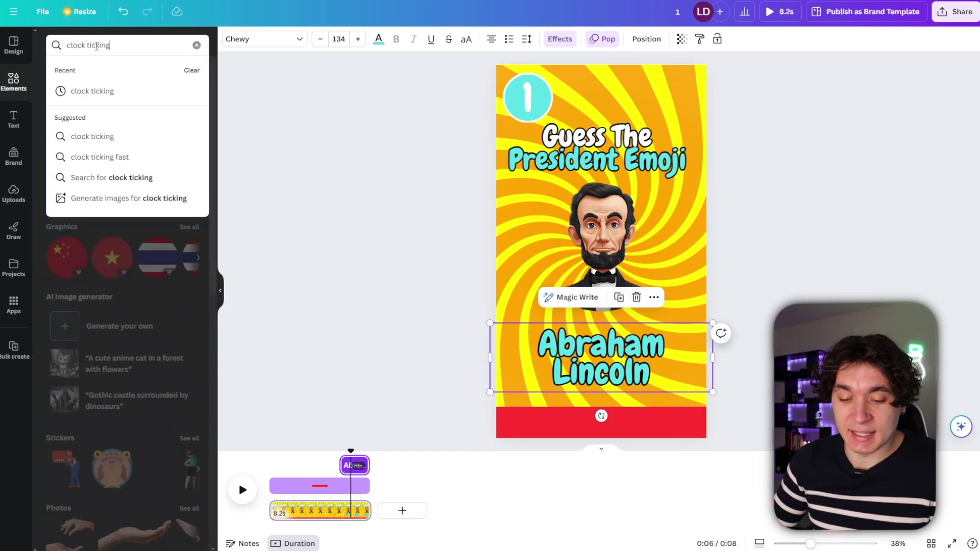
pyautogui.press('Return')
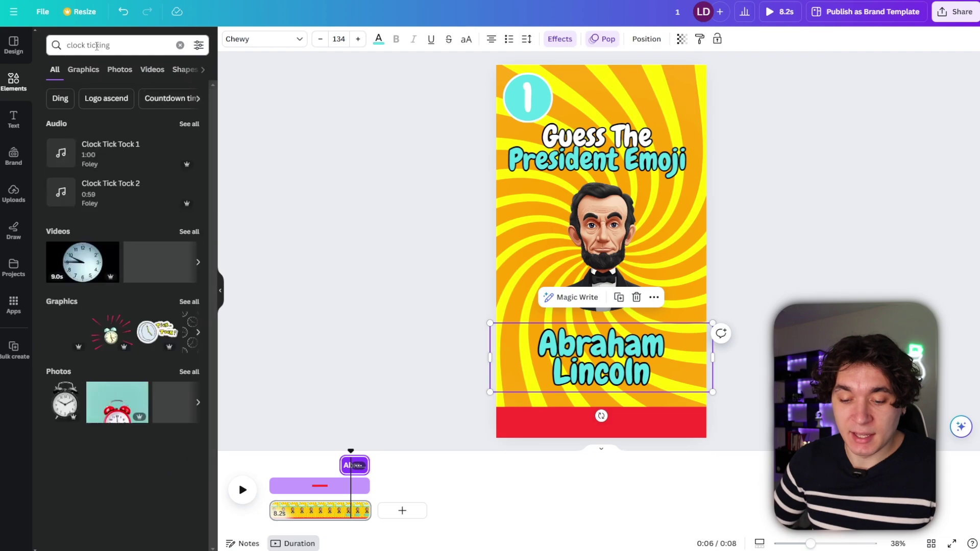
pyautogui.click(203, 71)
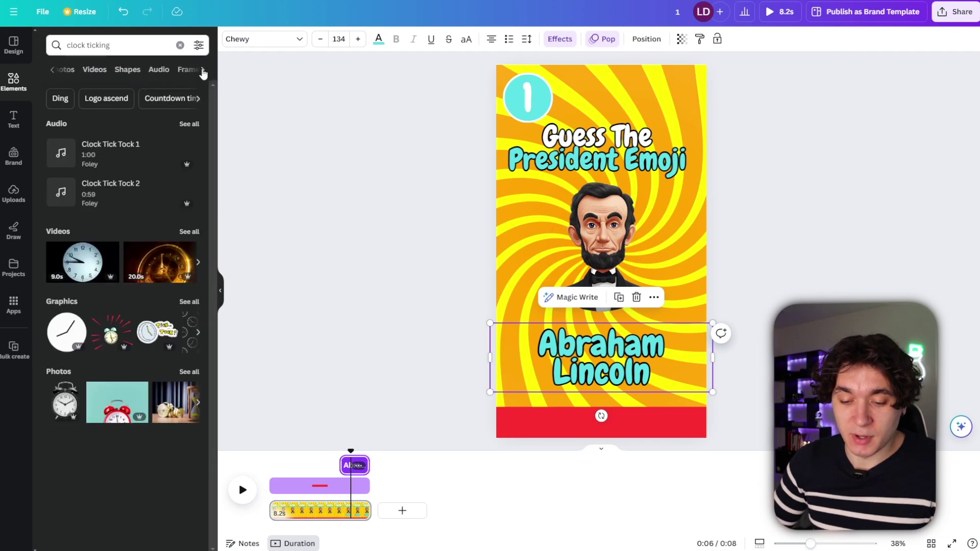
pyautogui.click(156, 72)
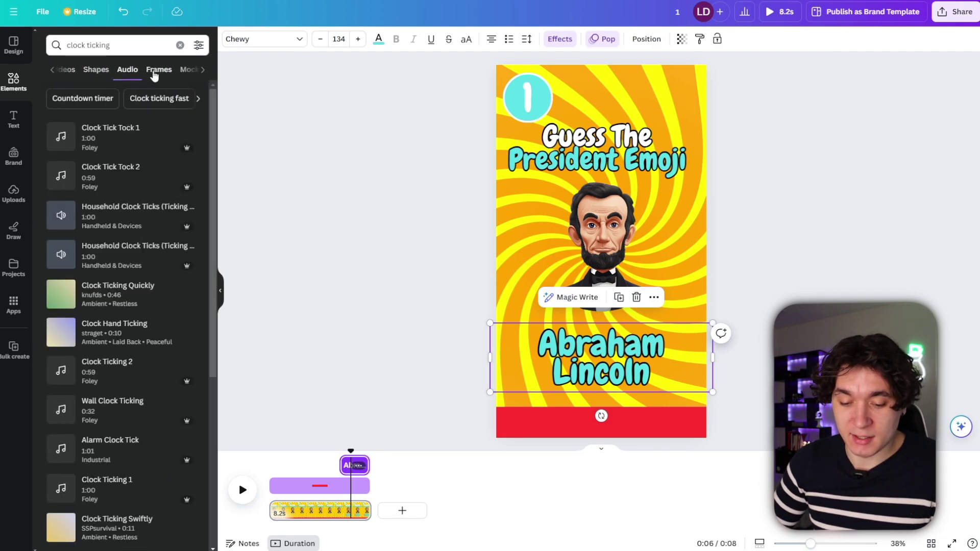
pyautogui.click(62, 177)
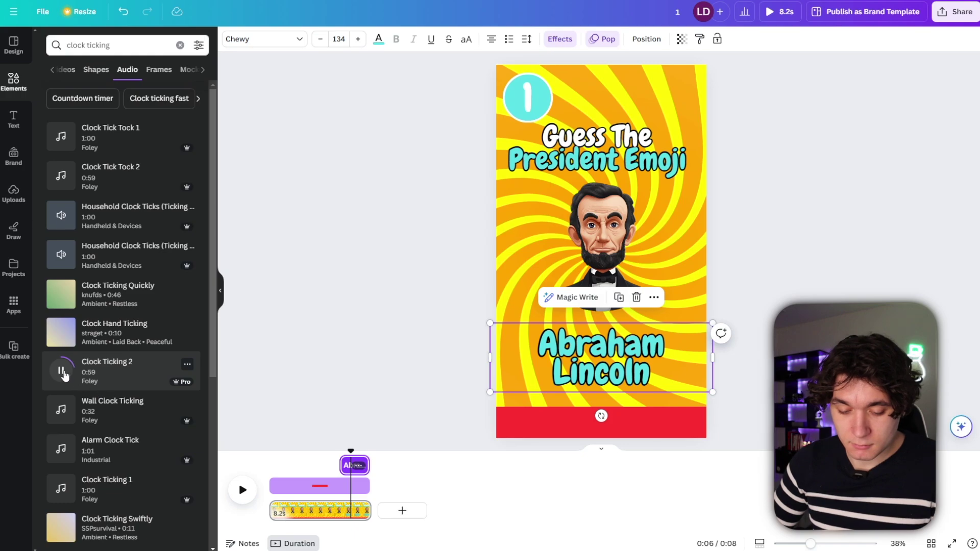
pyautogui.click(100, 371)
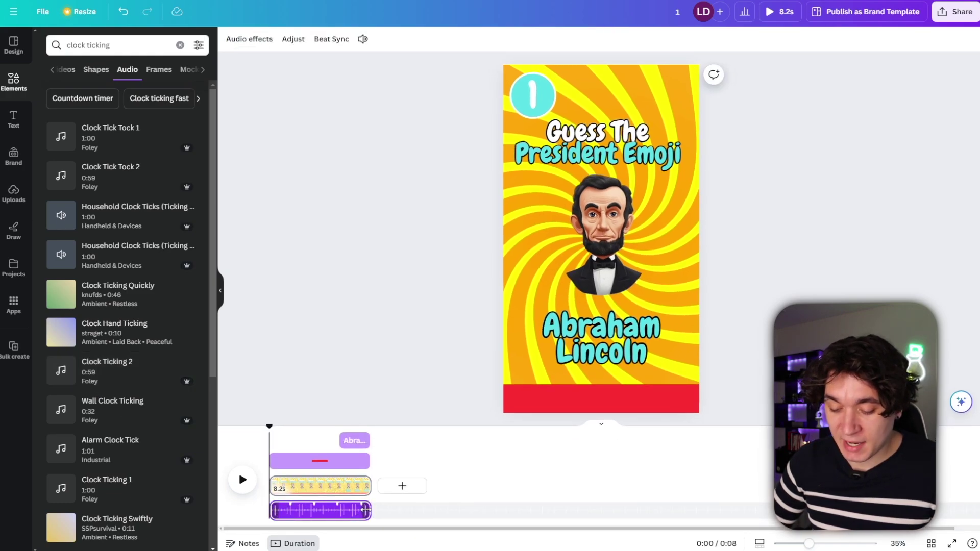
# Trim the ticking sound to 6 seconds and play the video to check it.
pyautogui.moveTo(366, 510); pyautogui.dragTo(338, 509)
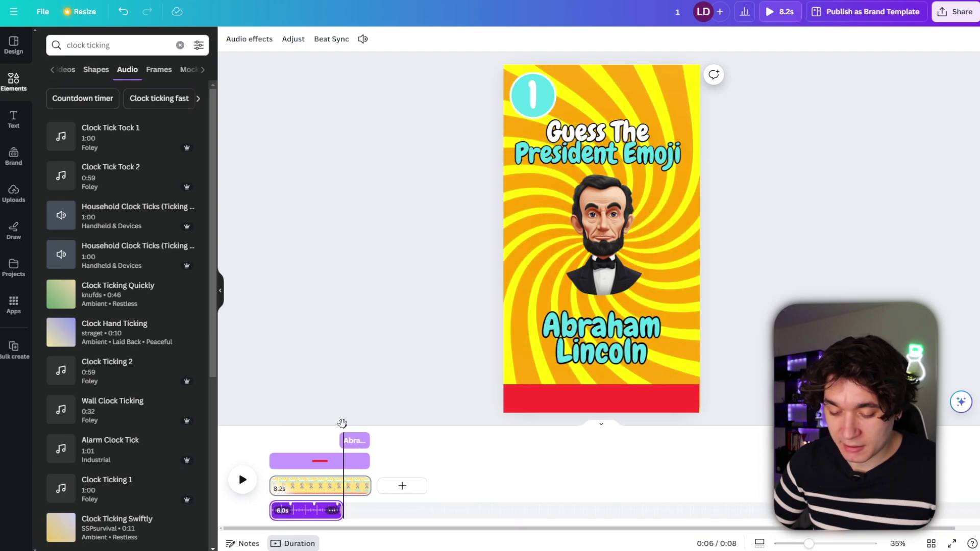
pyautogui.press('space')
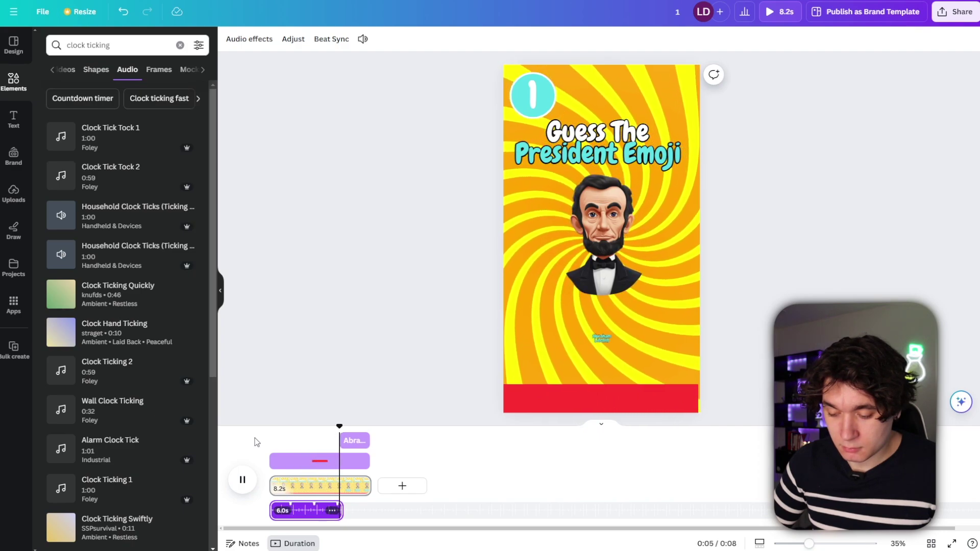
pyautogui.press('space')
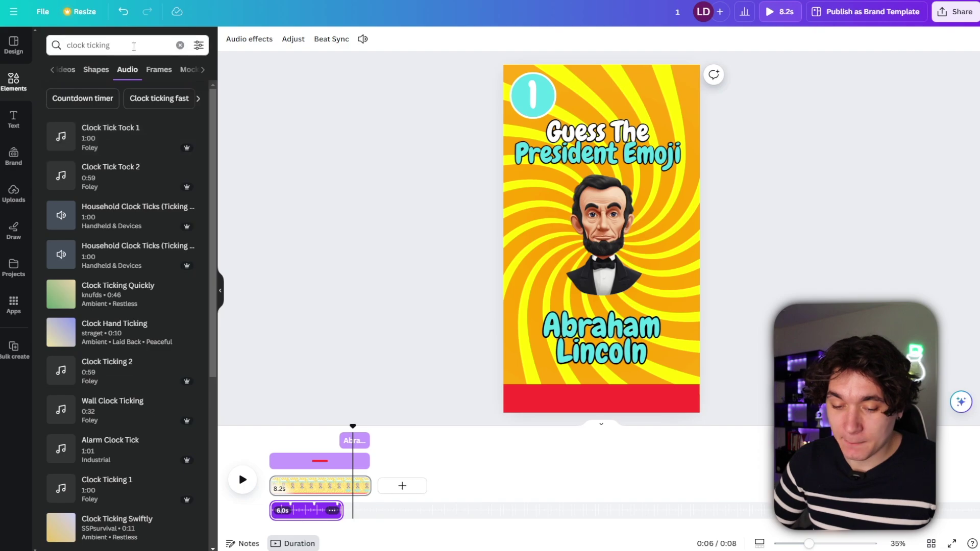
# Add the Elevator Bell Ding sound right where the ticking ends at 6 seconds.
pyautogui.click(134, 47)
pyautogui.write('ding')
pyautogui.press('Return')
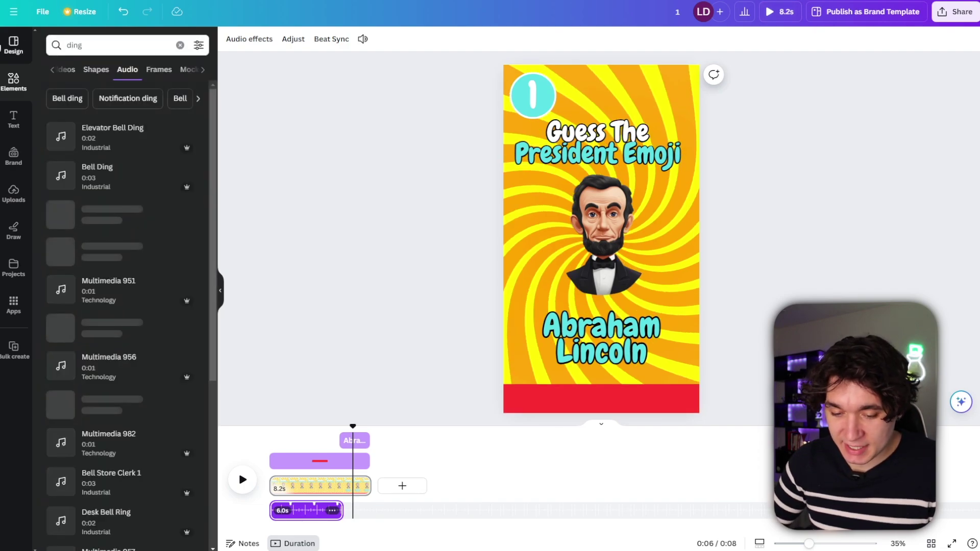
pyautogui.click(64, 135)
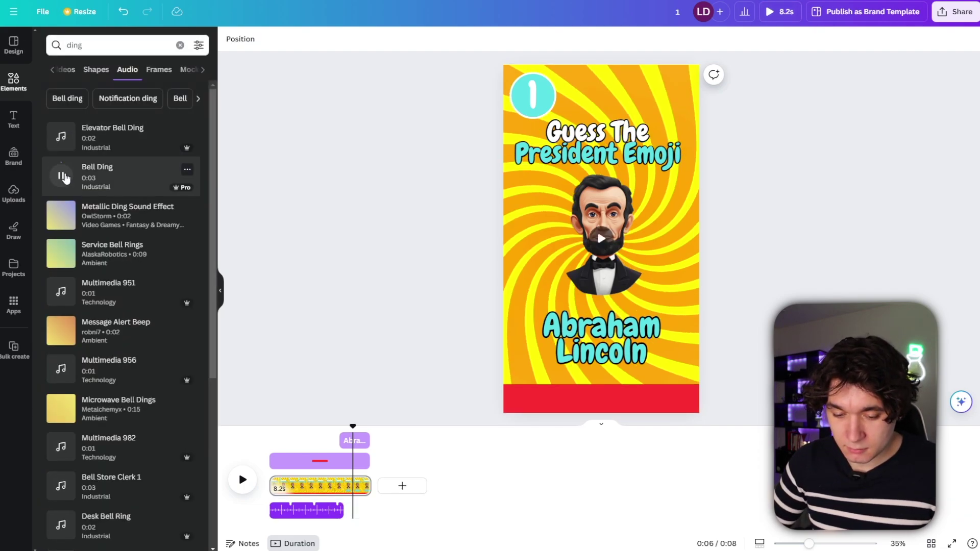
pyautogui.scroll(-1, 72, 517)
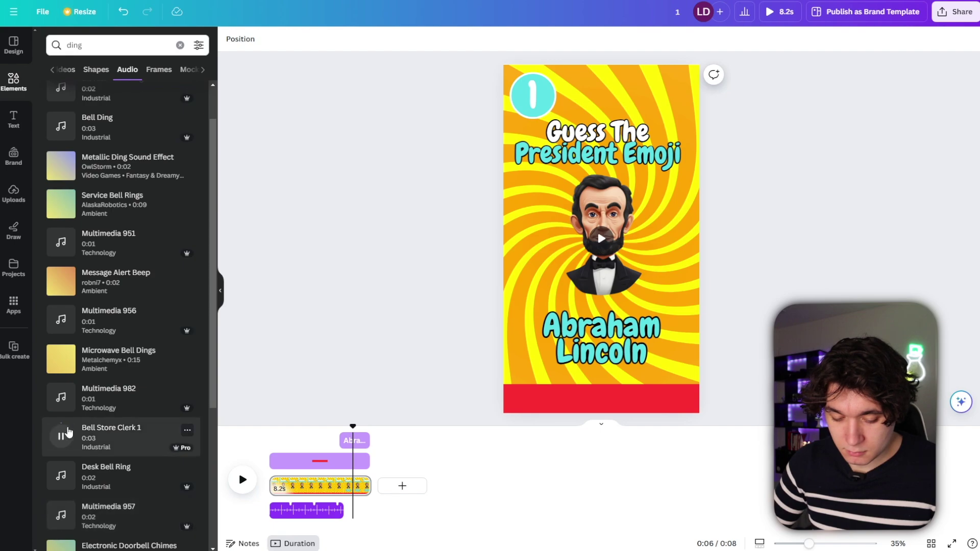
pyautogui.scroll(1, 97, 144)
pyautogui.click(98, 145)
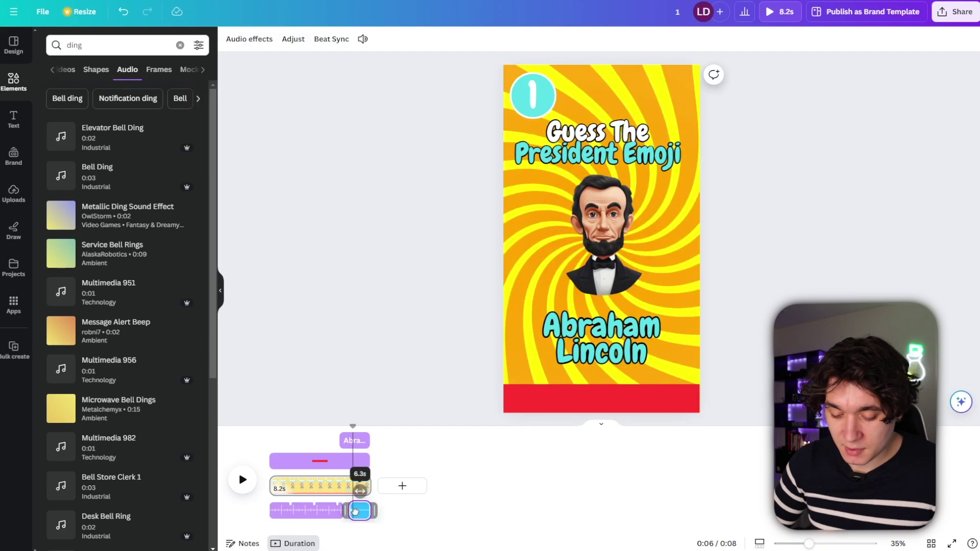
pyautogui.moveTo(363, 517); pyautogui.dragTo(356, 516)
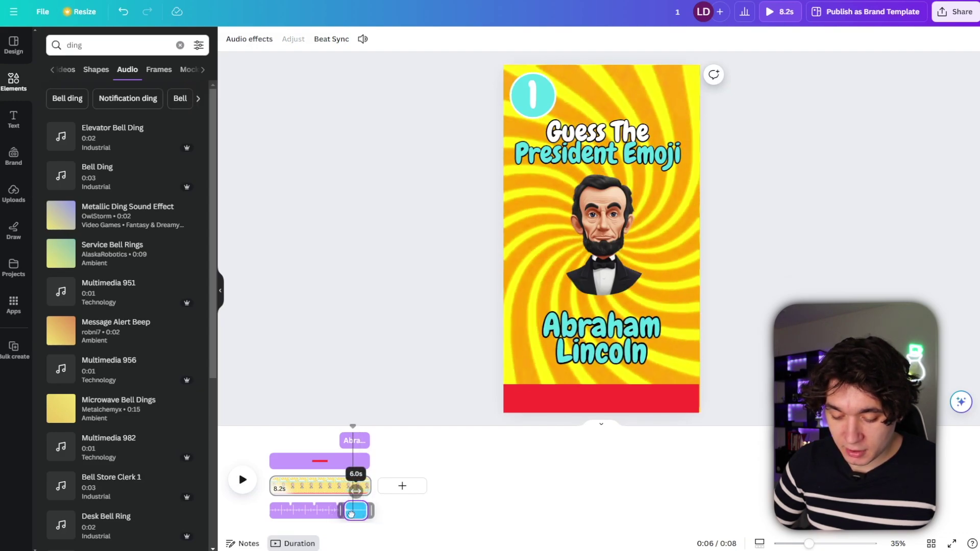
pyautogui.press('space')
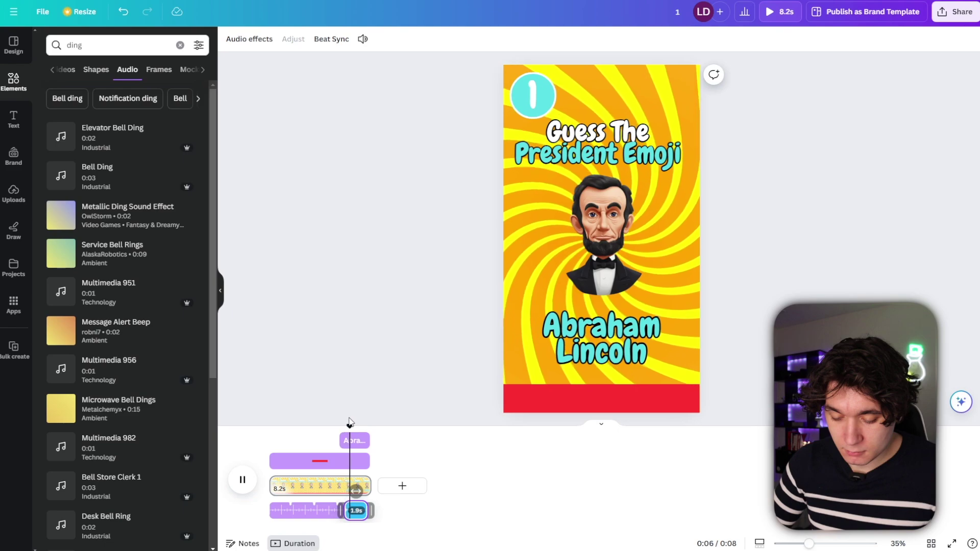
pyautogui.click(326, 461)
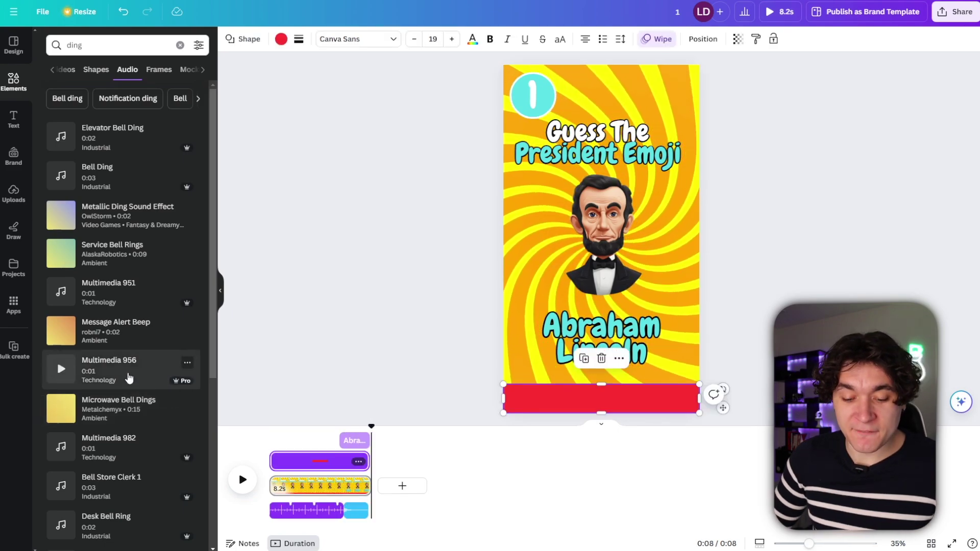
# Open the Bulk create app and its manual data table.
pyautogui.click(15, 310)
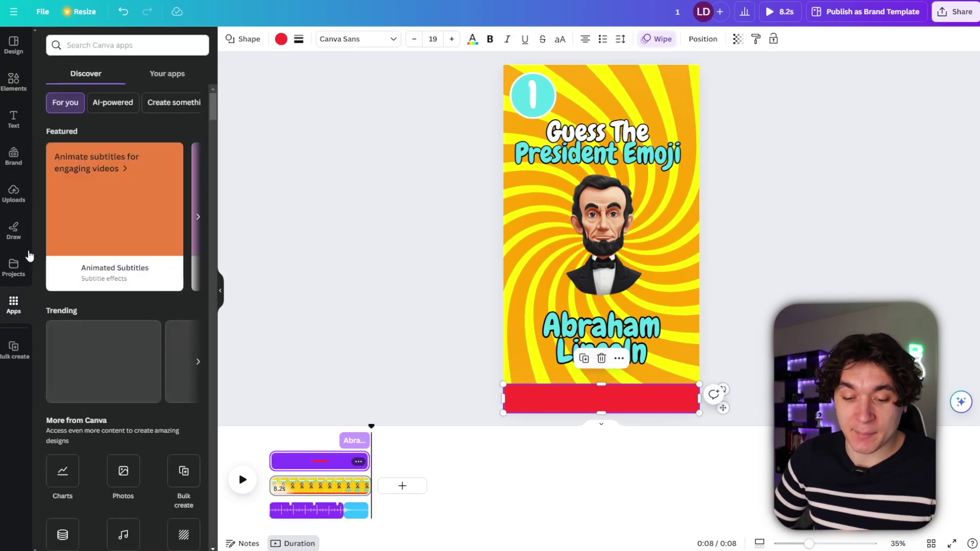
pyautogui.write('bulk create')
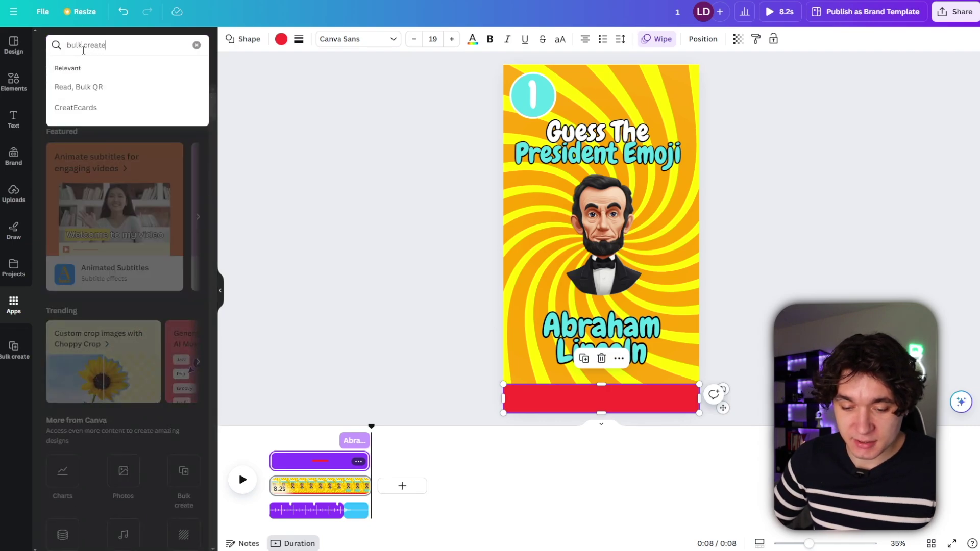
pyautogui.press('Return')
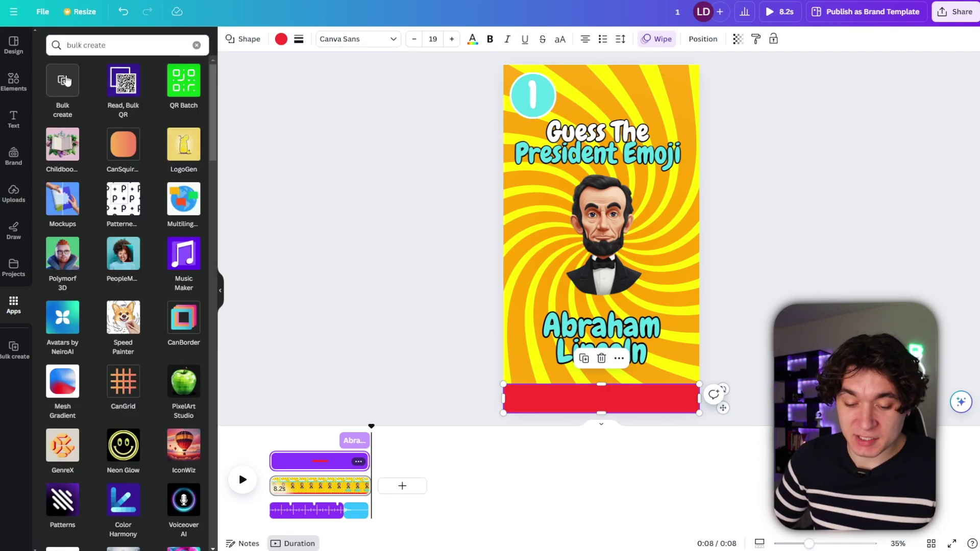
pyautogui.click(63, 79)
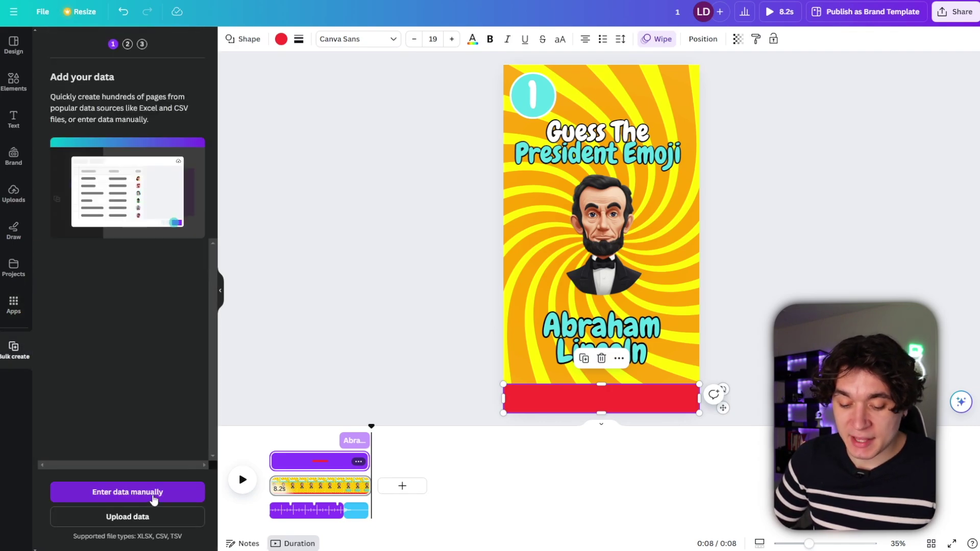
pyautogui.click(153, 494)
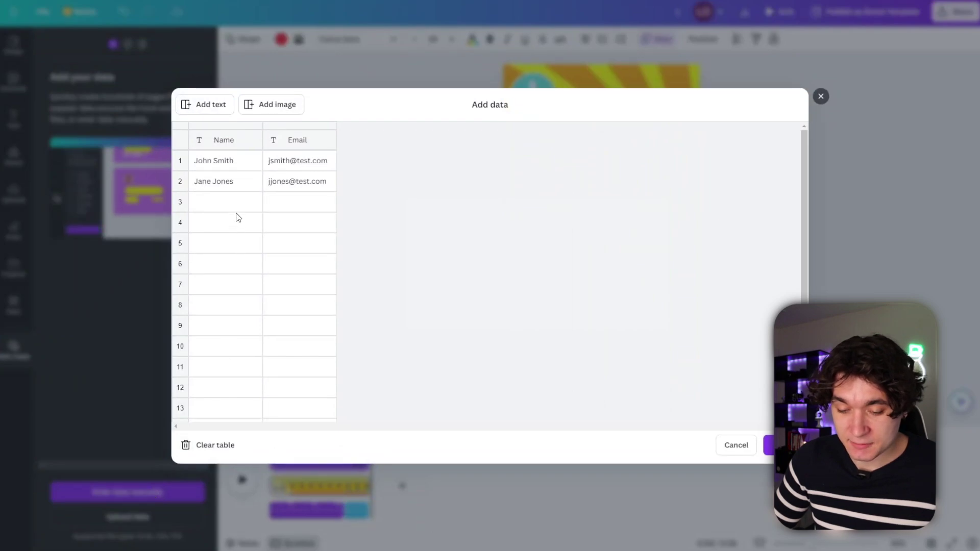
# Rename the data table's column headers to Number and Name.
pyautogui.click(244, 143)
pyautogui.press('BackSpace')
pyautogui.press('BackSpace')
pyautogui.press('BackSpace')
pyautogui.press('BackSpace')
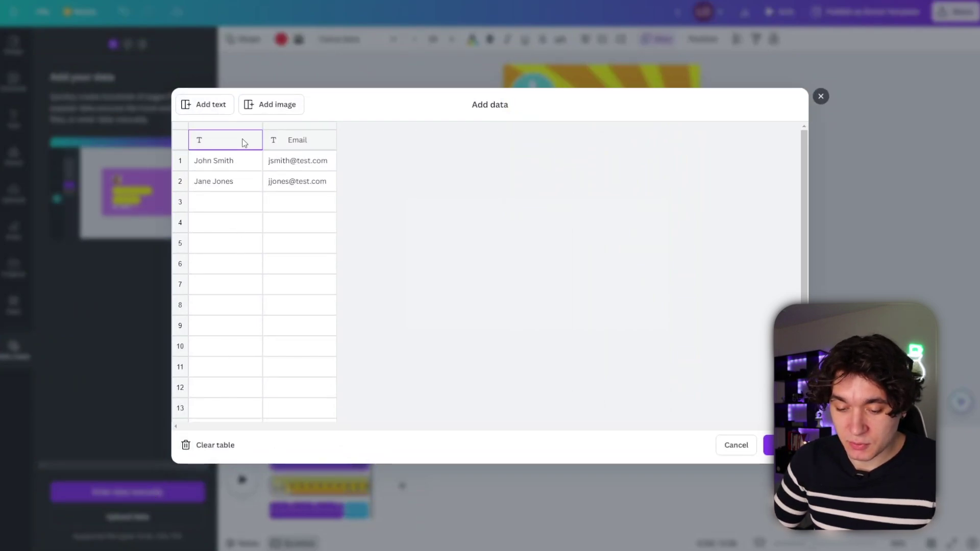
pyautogui.write('Number')
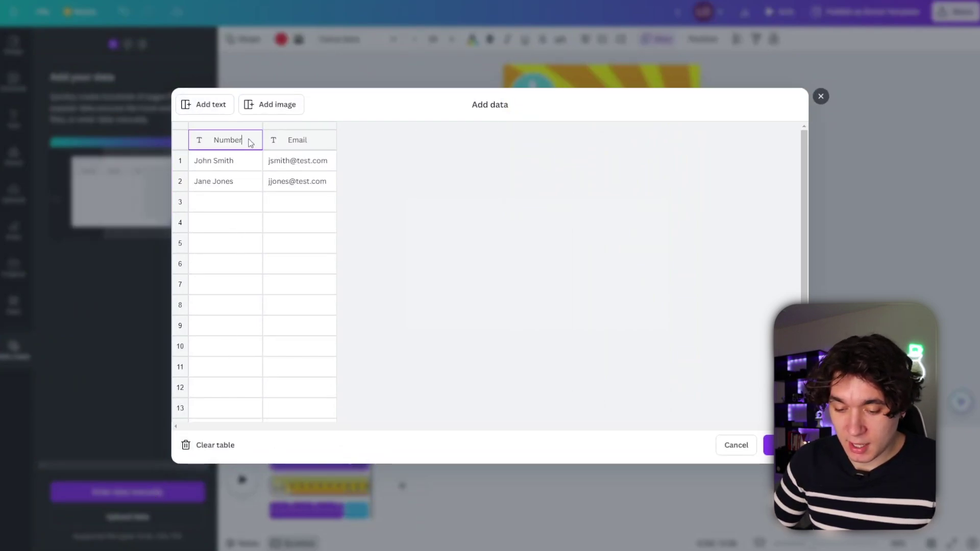
pyautogui.click(312, 142)
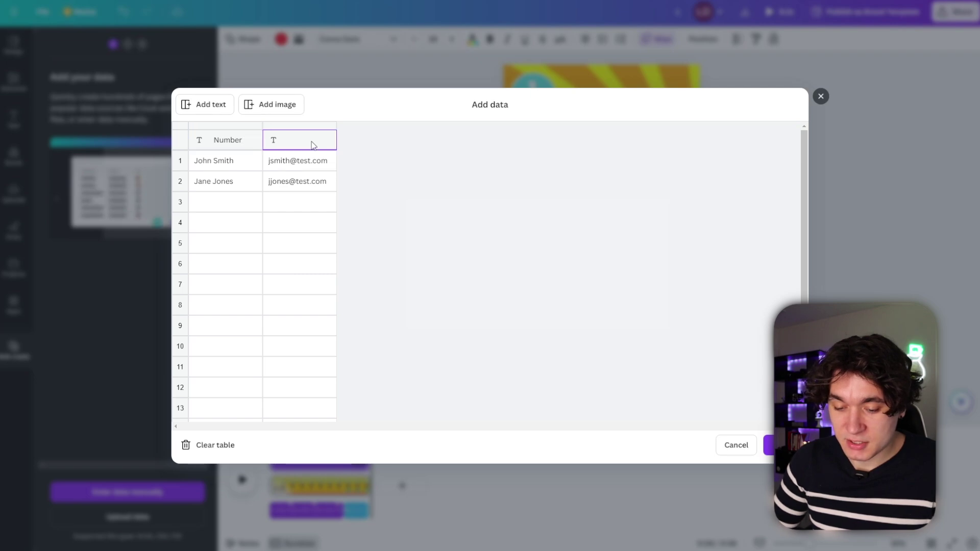
pyautogui.write('Name')
# Fill rows 1 and 2 with Abraham Lincoln and 2, Barack Obama.
pyautogui.click(225, 161)
pyautogui.press('Delete')
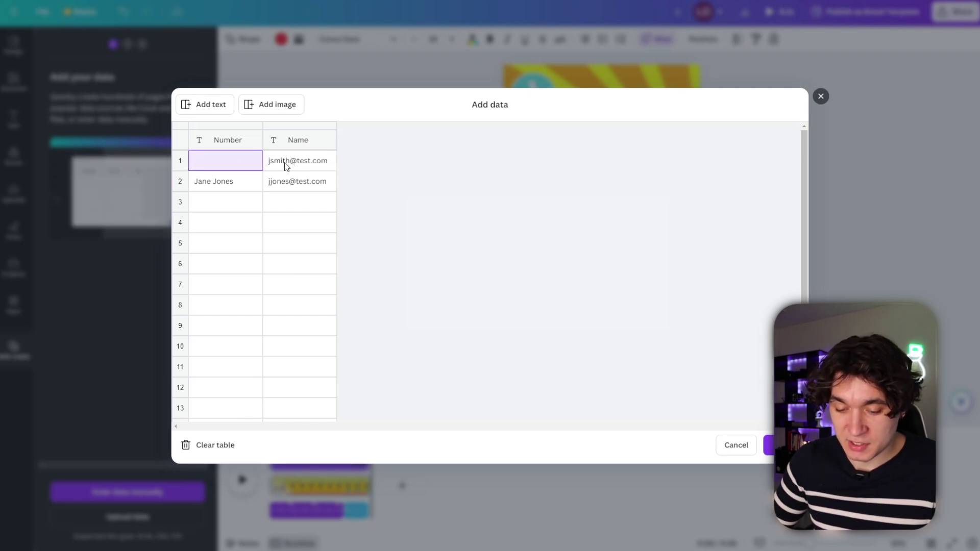
pyautogui.click(311, 167)
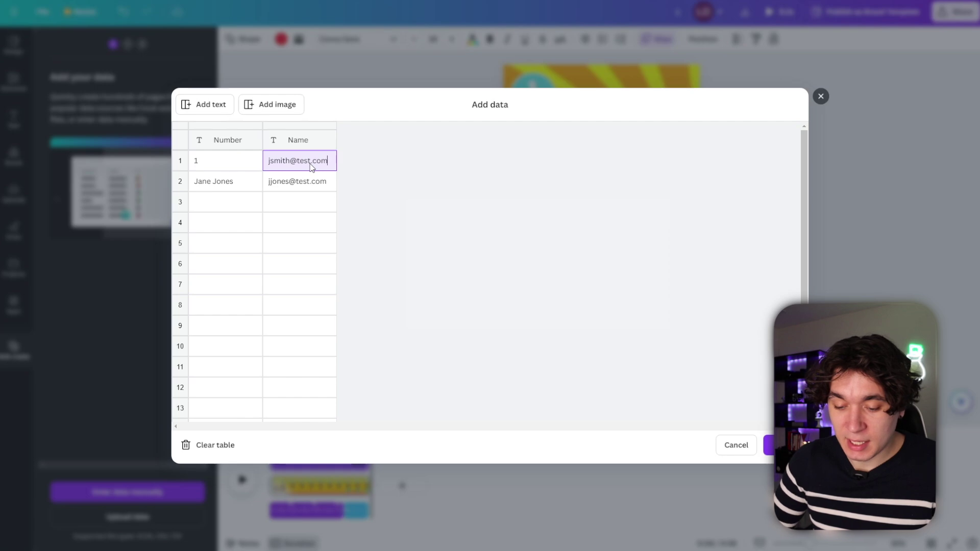
pyautogui.write('Abraha')
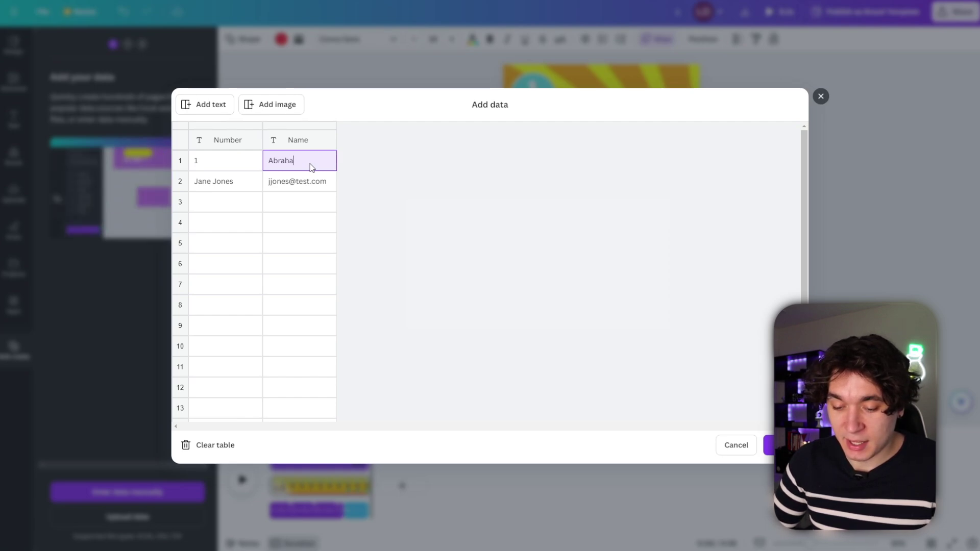
pyautogui.write('m Lincoln')
pyautogui.click(241, 182)
pyautogui.write('2')
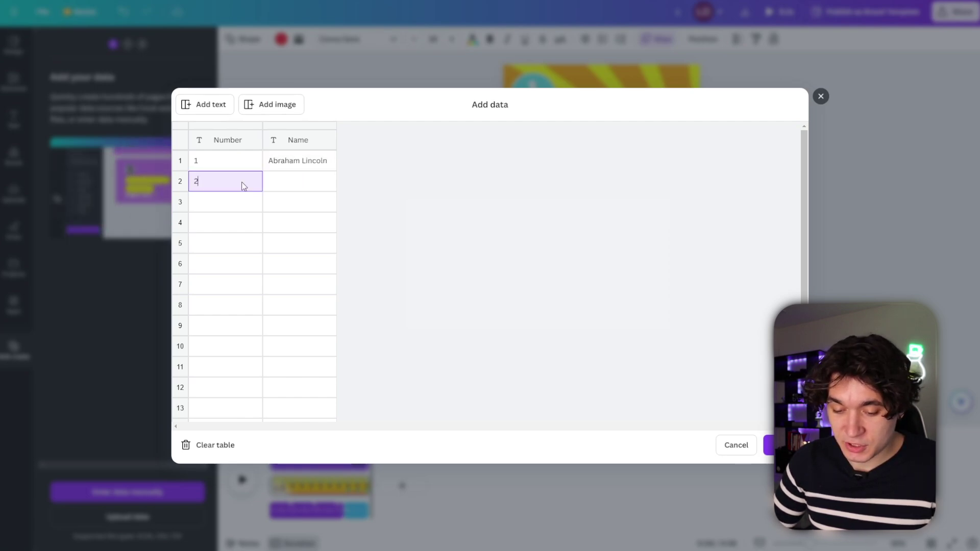
pyautogui.click(289, 180)
pyautogui.write('Bara')
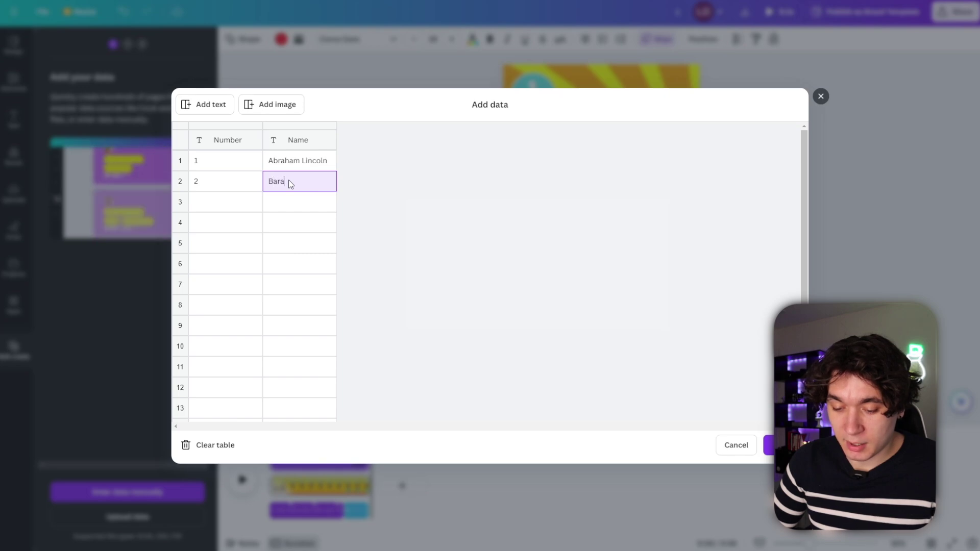
pyautogui.write('ck Obama')
# Fill rows 3 and 4 with 3, Ronald Reagan and 4, Theodore Roosevelt.
pyautogui.press('Tab')
pyautogui.write('3')
pyautogui.click(291, 201)
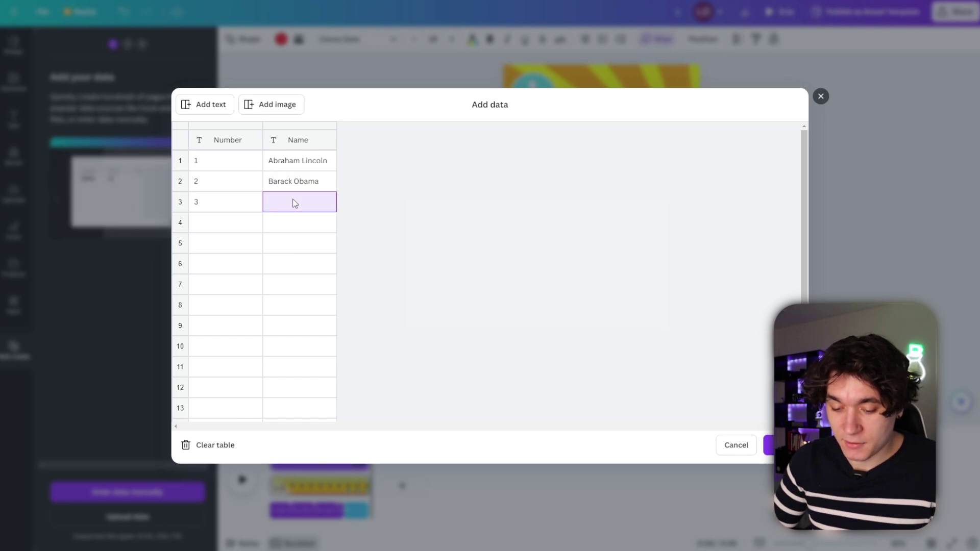
pyautogui.write('Ronald Reagan')
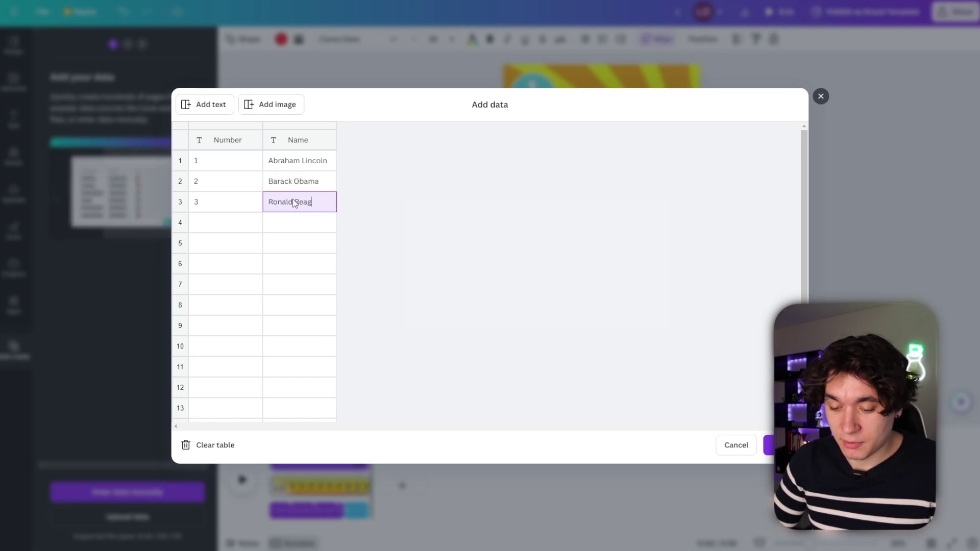
pyautogui.press('Tab')
pyautogui.write('4')
pyautogui.click(319, 221)
pyautogui.write('Theodore R')
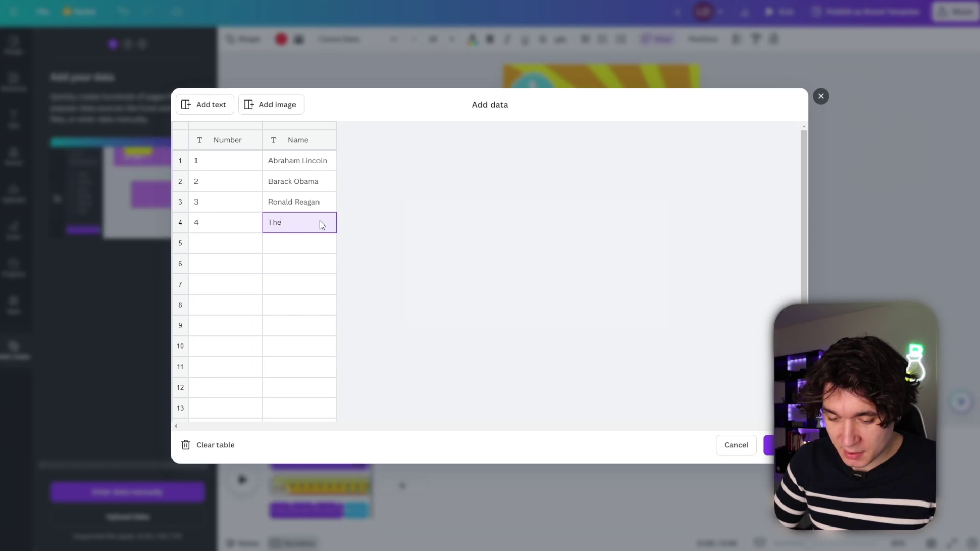
pyautogui.write('oosevelt')
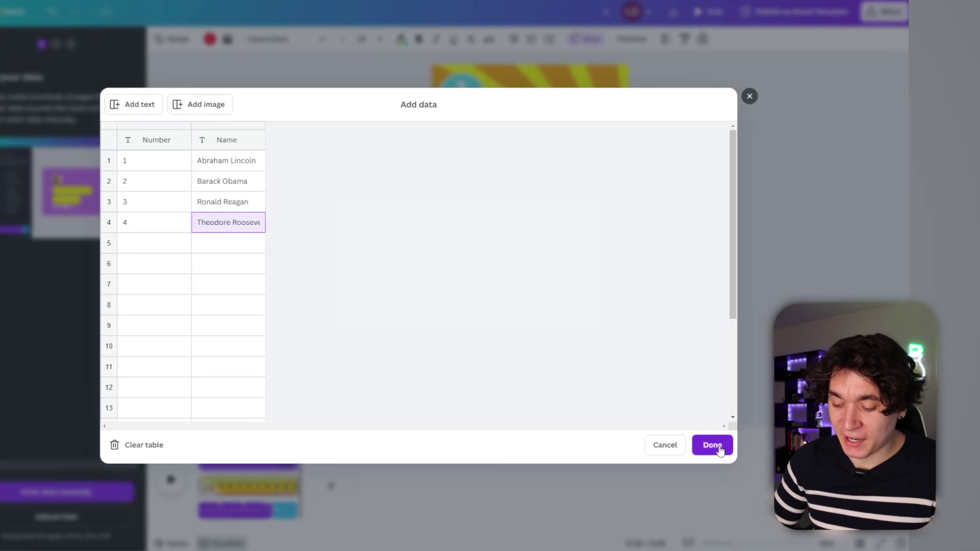
# Connect the circled quiz number to Number and the Abraham Lincoln text to Name.
pyautogui.click(710, 445)
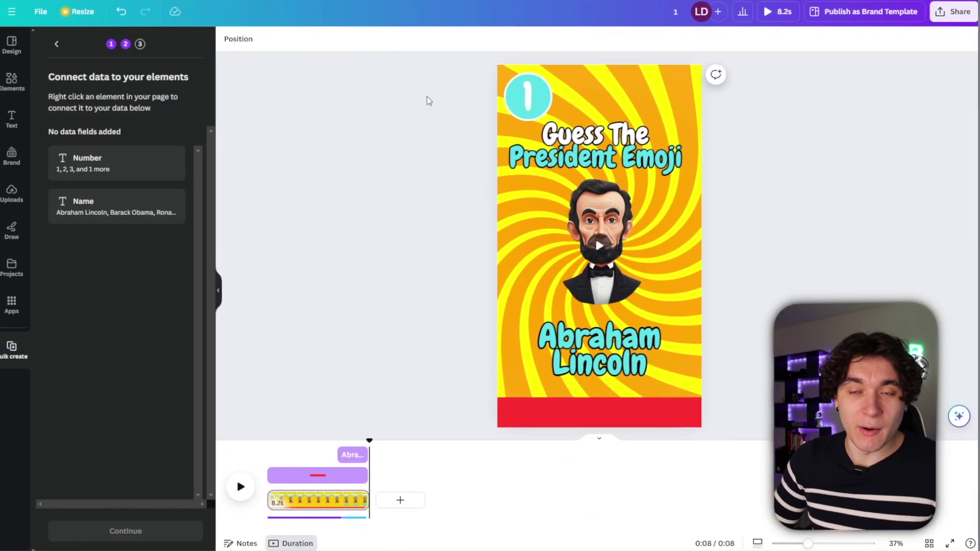
pyautogui.click(529, 96)
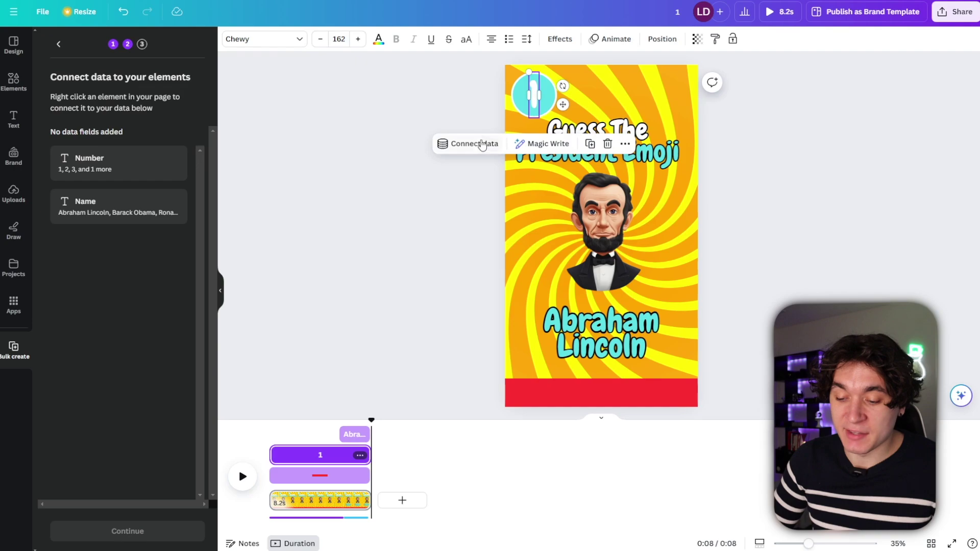
pyautogui.click(475, 144)
pyautogui.click(475, 224)
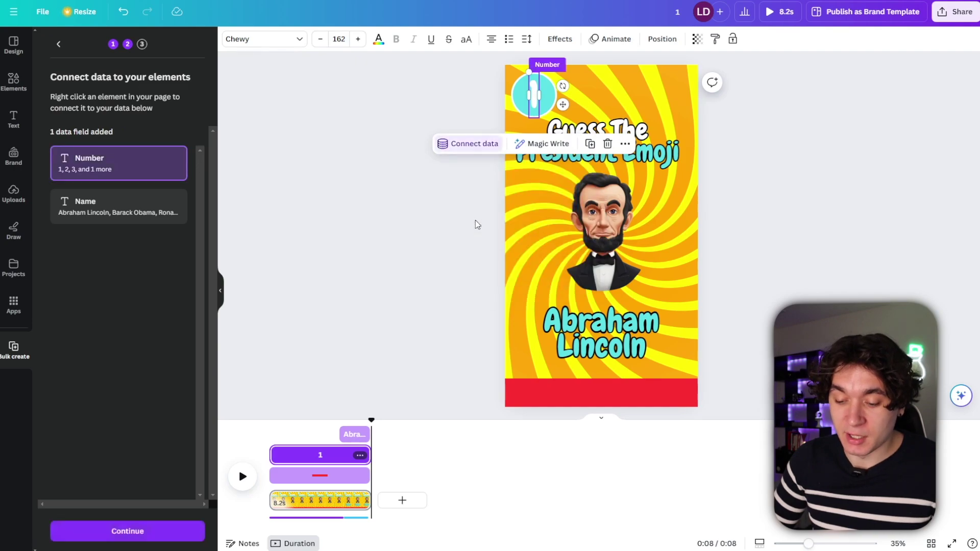
pyautogui.click(573, 327)
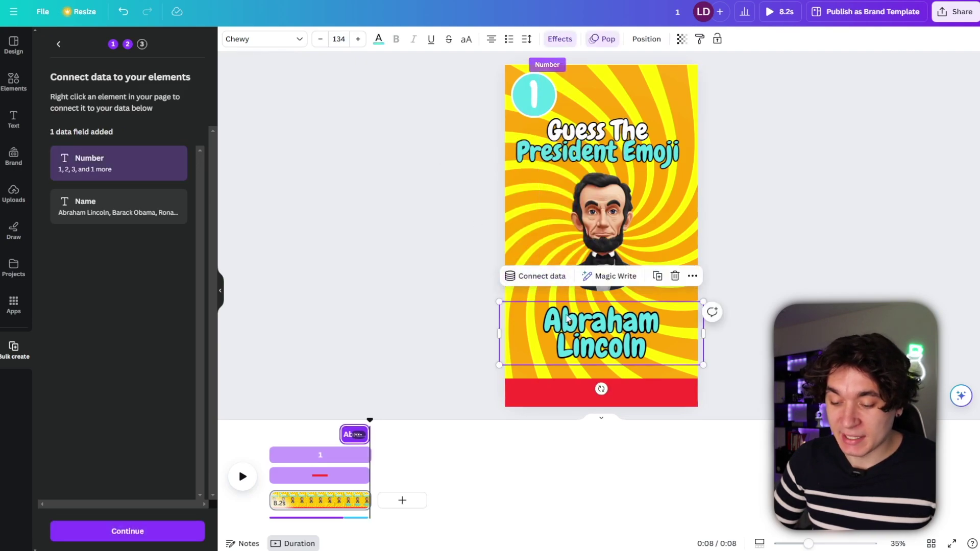
pyautogui.click(542, 276)
pyautogui.click(543, 374)
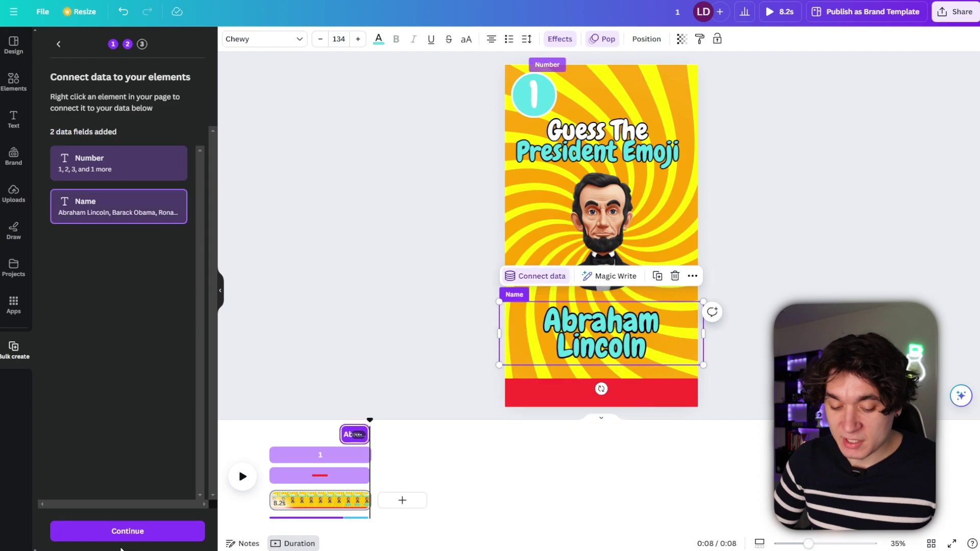
# Generate the four quiz designs and preview pages 2 to 4.
pyautogui.click(127, 533)
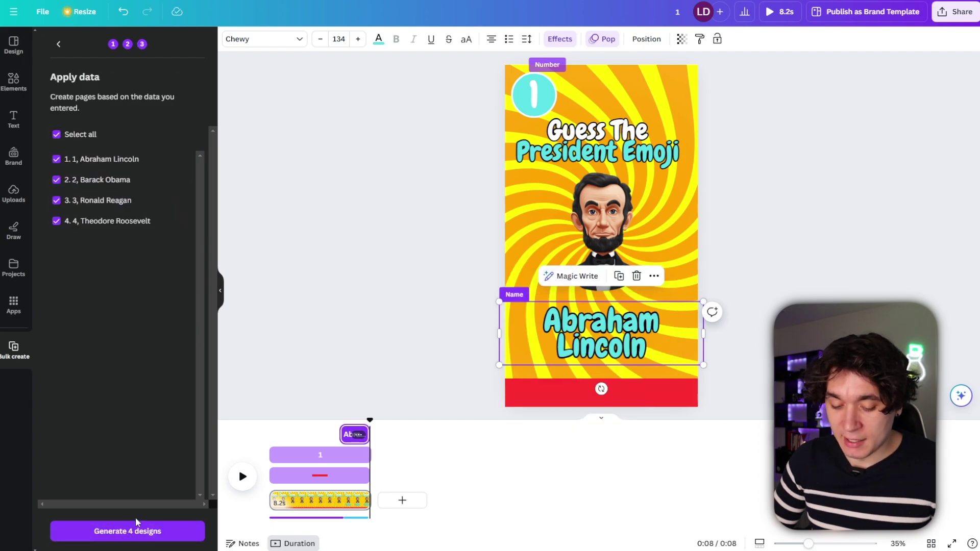
pyautogui.click(132, 531)
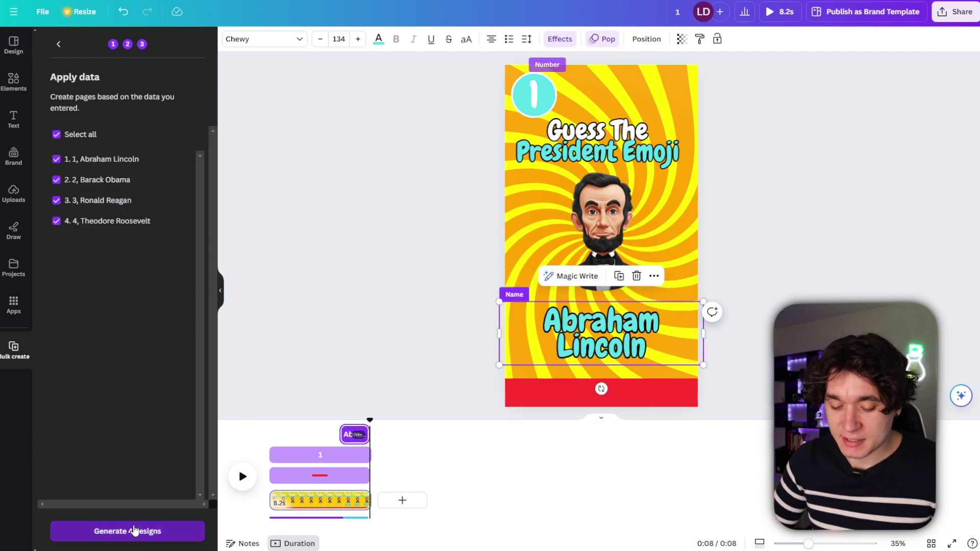
pyautogui.moveTo(388, 500); pyautogui.dragTo(607, 481)
pyautogui.click(446, 494)
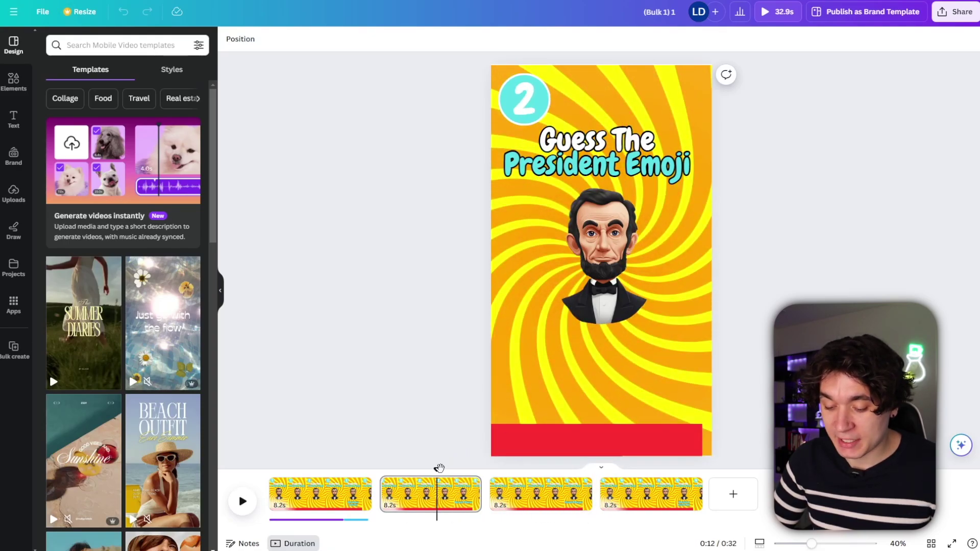
# On page 2, replace the Lincoln picture with the uploaded Obama cartoon and remove its background.
pyautogui.moveTo(437, 474); pyautogui.dragTo(457, 473)
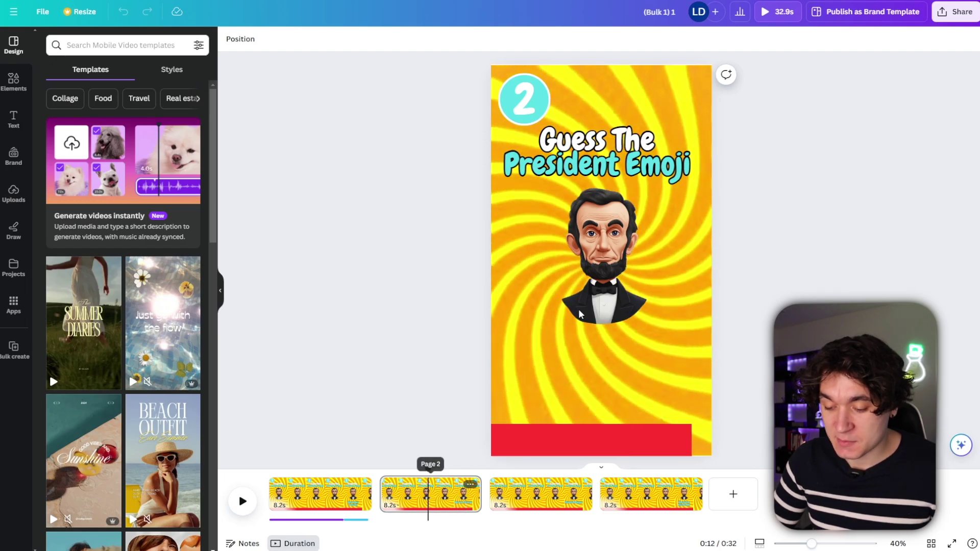
pyautogui.click(620, 244)
pyautogui.press('Delete')
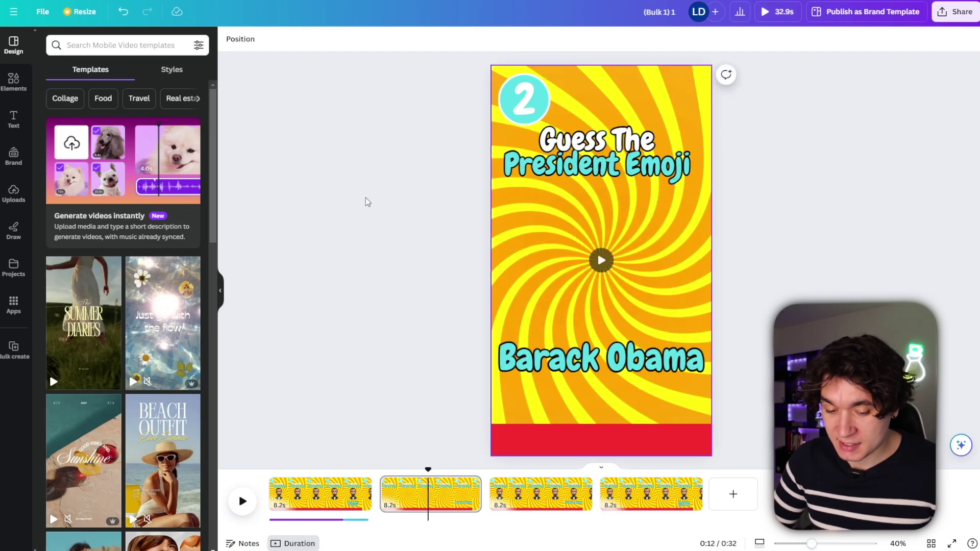
pyautogui.click(11, 204)
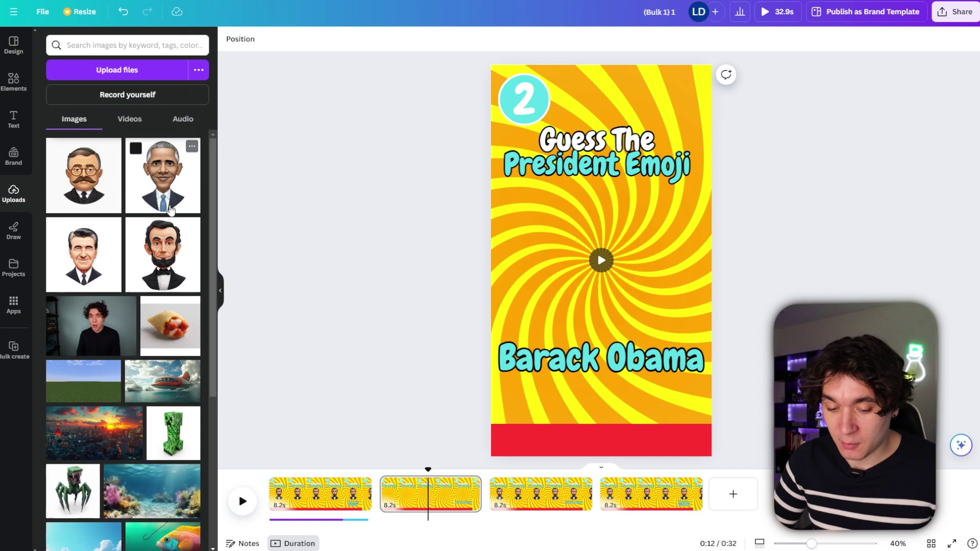
pyautogui.click(162, 176)
pyautogui.click(244, 39)
pyautogui.click(70, 125)
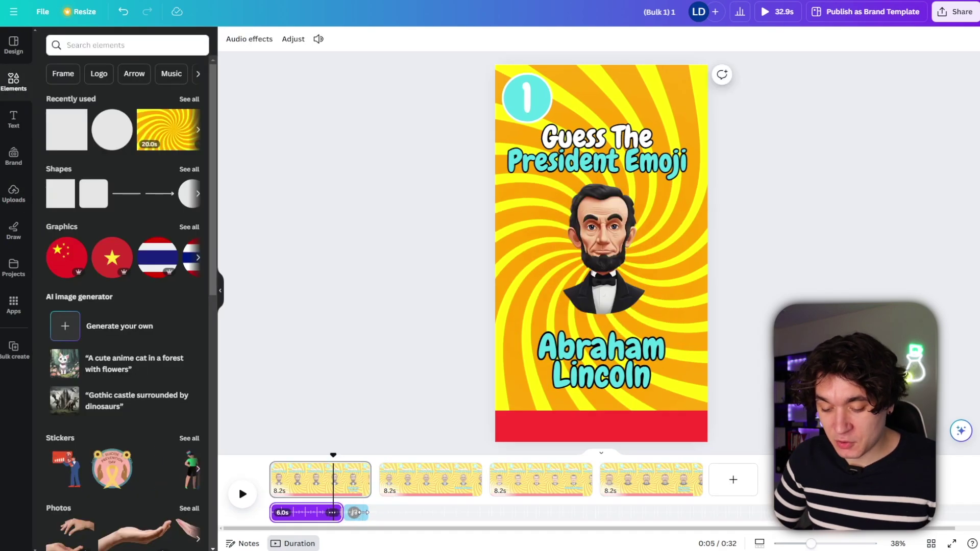
pyautogui.click(364, 514)
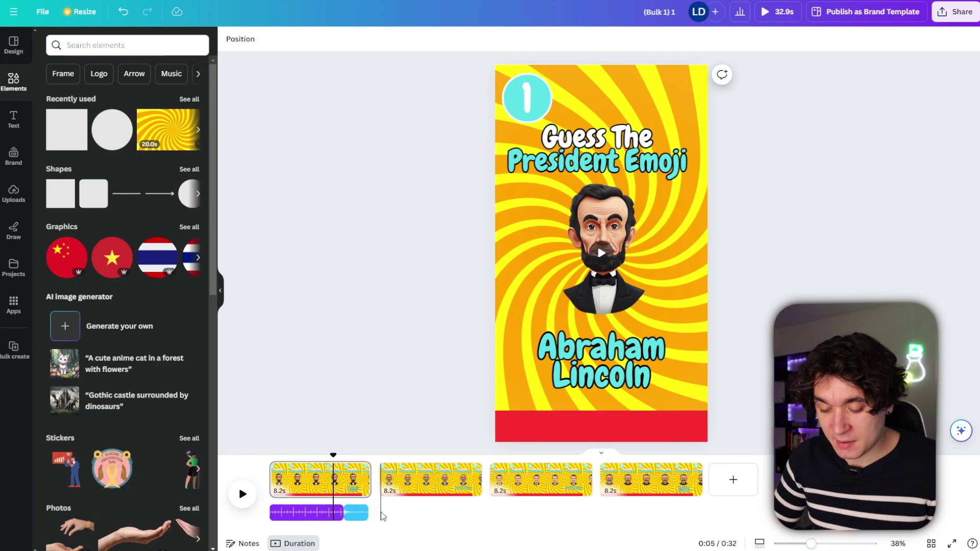
# Try moving the page 1 audio clips under pages 2–4, then undo the last move.
pyautogui.moveTo(366, 517); pyautogui.dragTo(381, 512)
pyautogui.moveTo(489, 513); pyautogui.dragTo(491, 509)
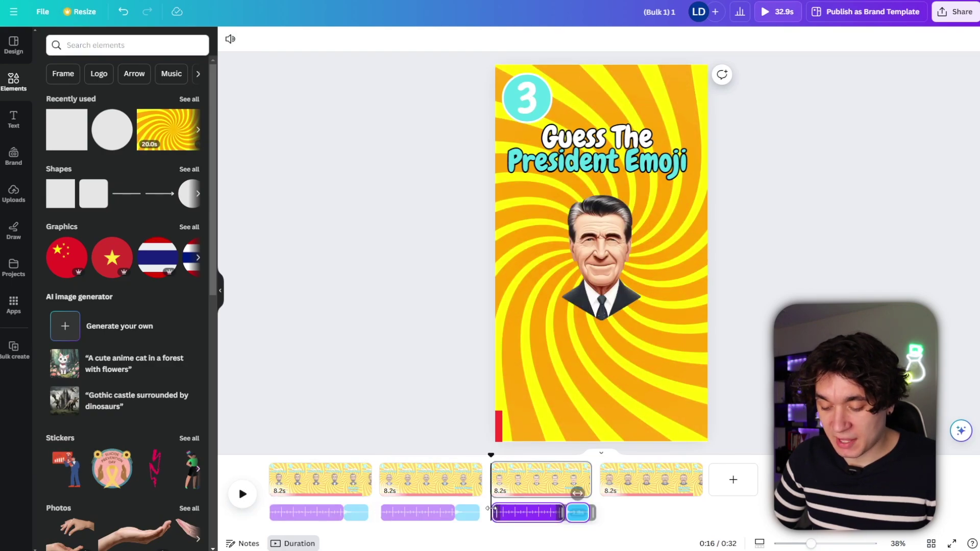
pyautogui.moveTo(604, 512); pyautogui.dragTo(599, 507)
pyautogui.hotkey('ctrl', 'z')
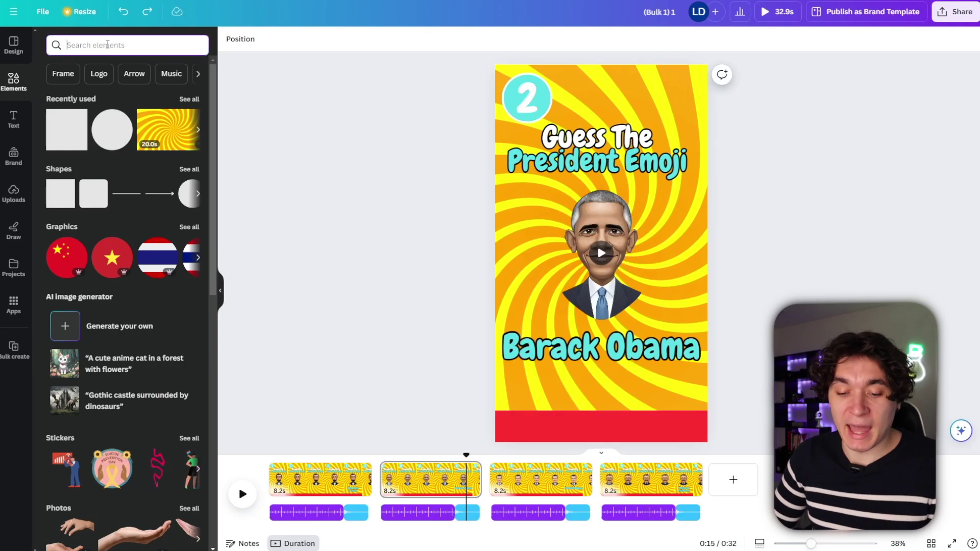
# Add Happy Reggae Music from a 'happy music' audio search, starting at the video's beginning.
pyautogui.write('happy m')
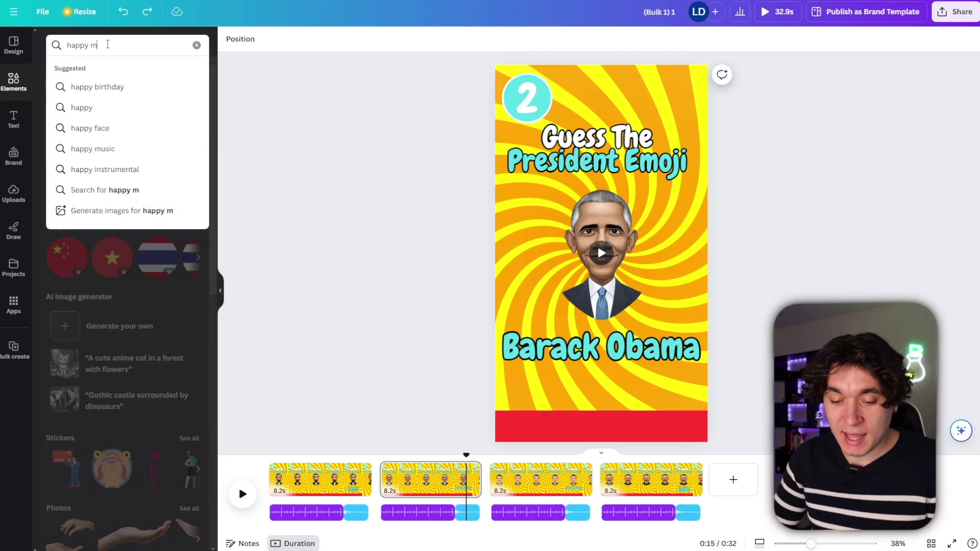
pyautogui.write('usic')
pyautogui.press('Return')
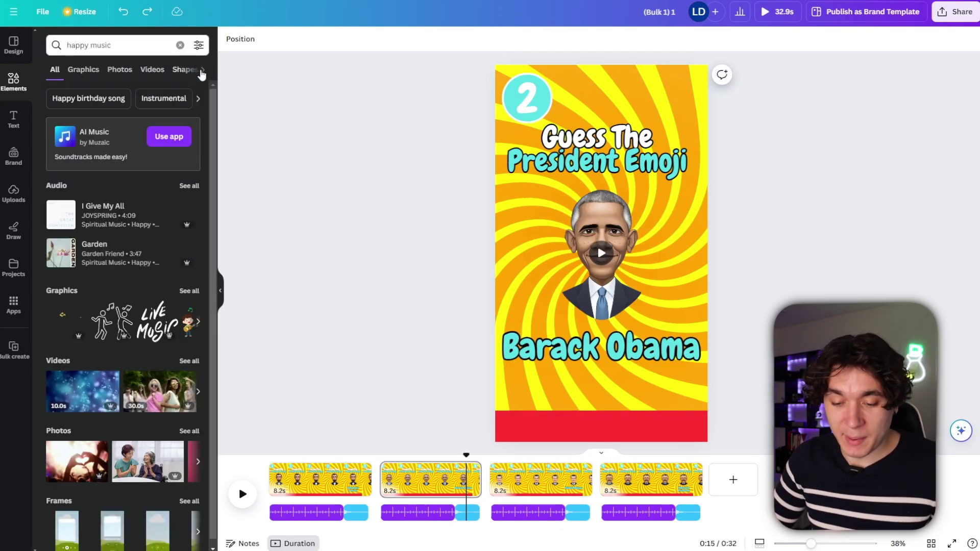
pyautogui.click(159, 71)
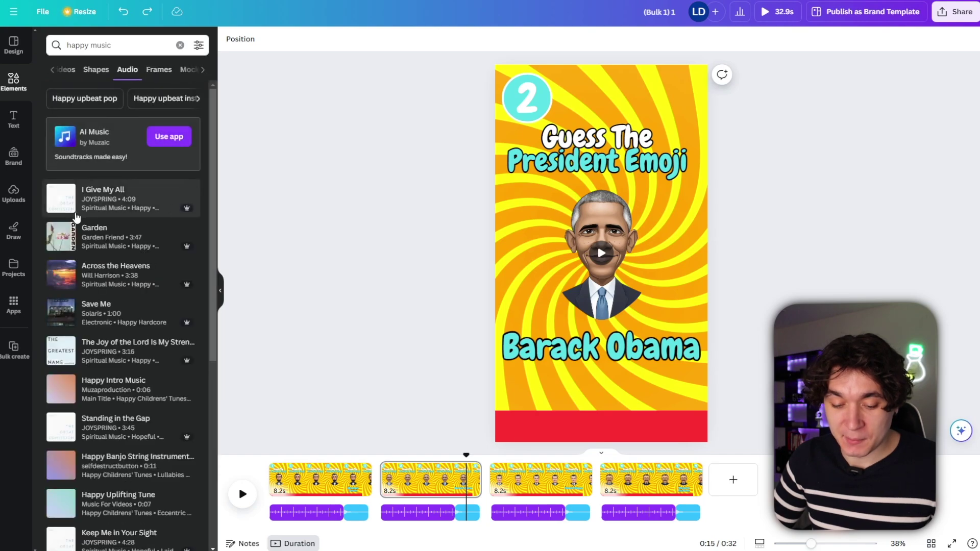
pyautogui.scroll(-5, 64, 307)
pyautogui.click(61, 458)
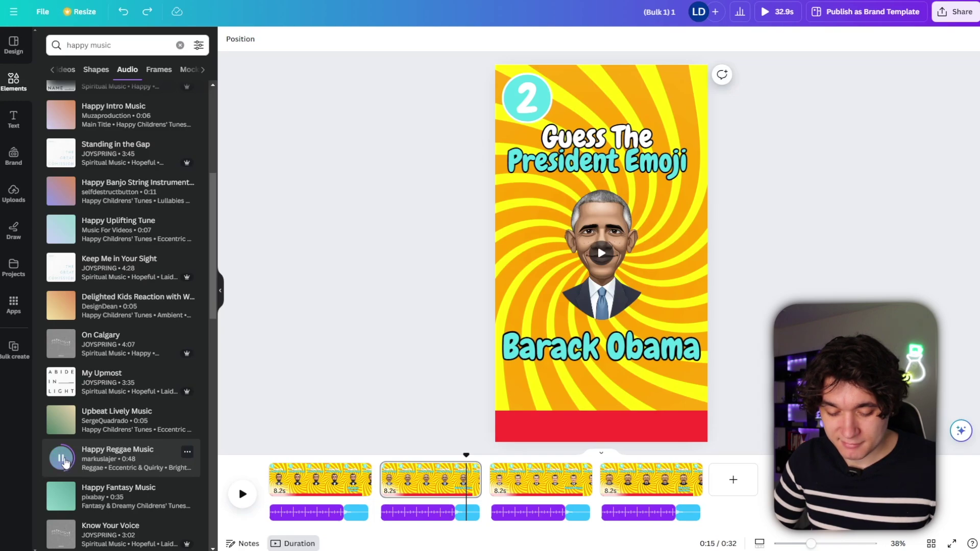
pyautogui.click(102, 462)
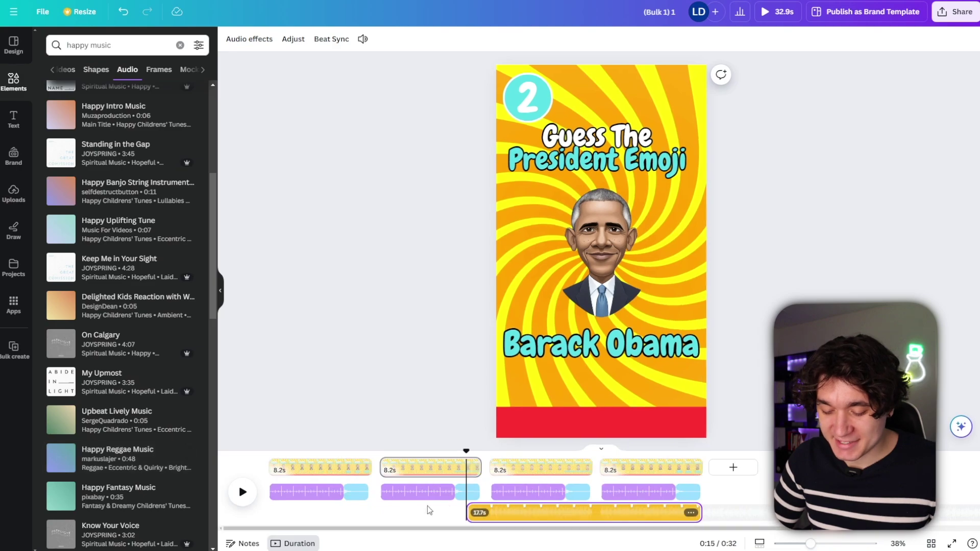
pyautogui.moveTo(512, 514); pyautogui.dragTo(272, 516)
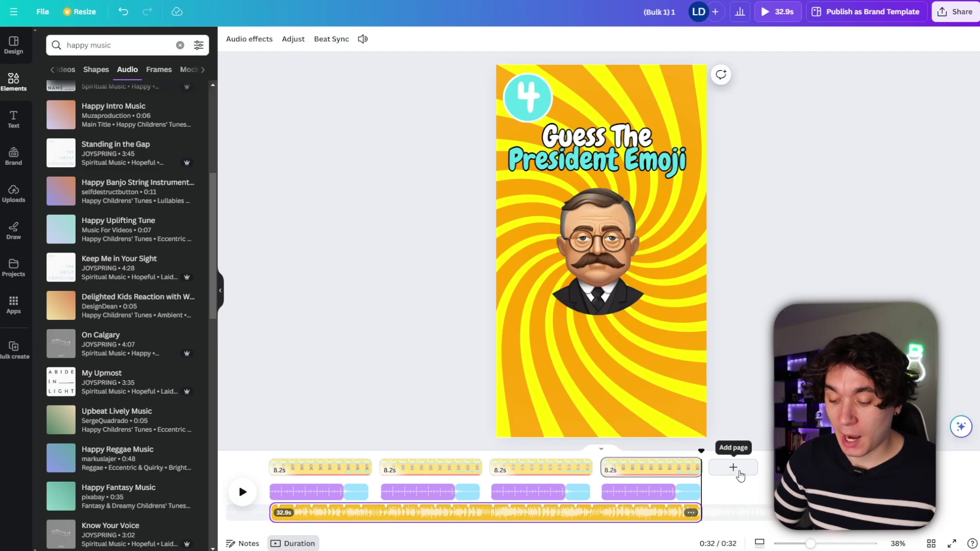
# Add a fifth page and paste page 4's swirl background video onto it.
pyautogui.click(738, 473)
pyautogui.click(645, 477)
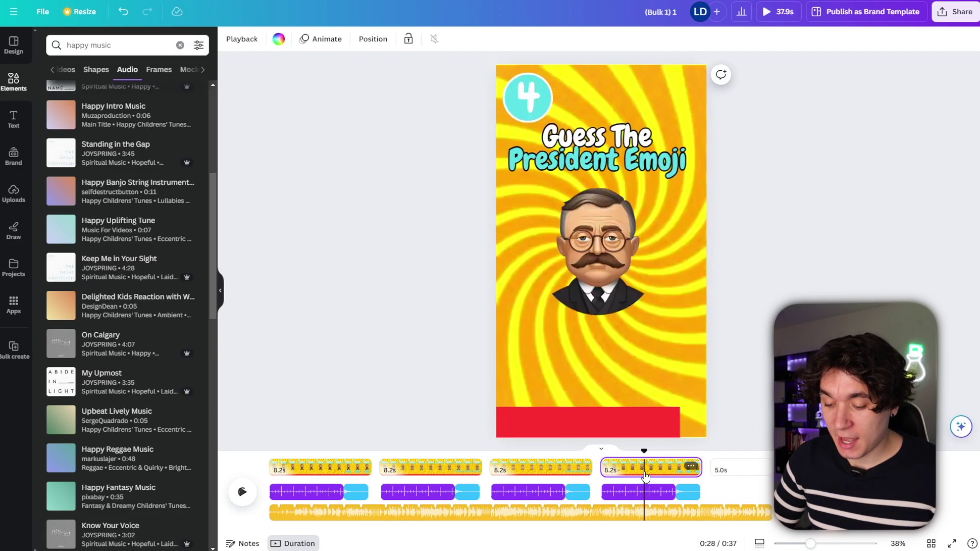
pyautogui.click(598, 353)
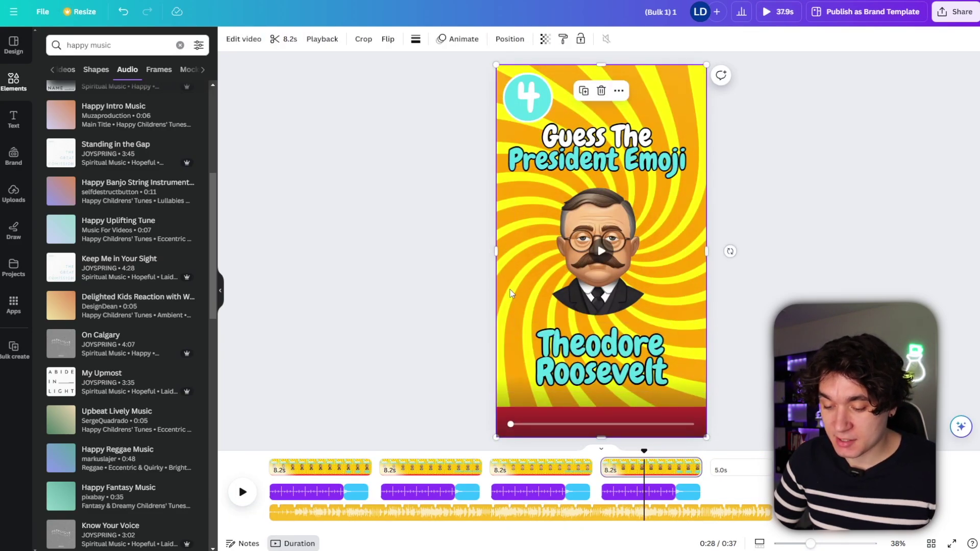
pyautogui.click(747, 469)
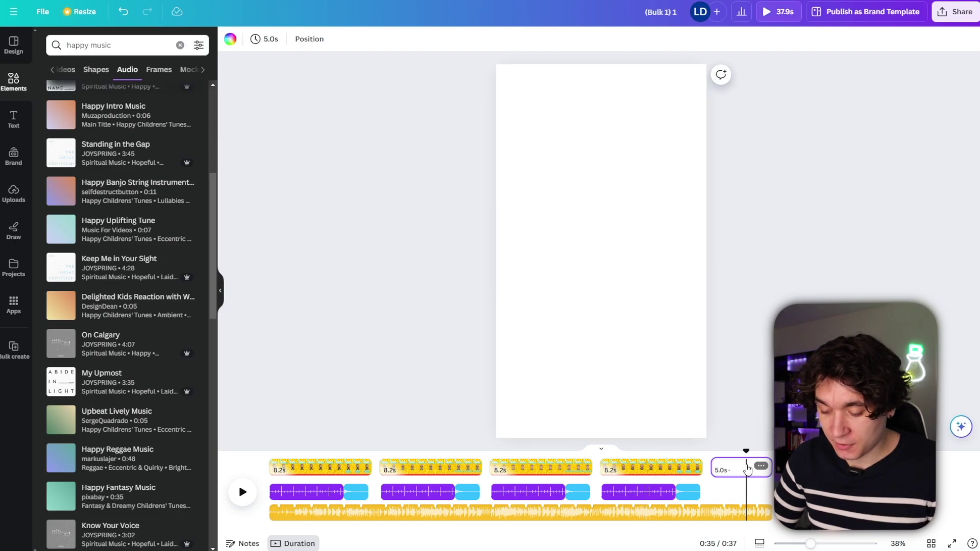
pyautogui.hotkey('ctrl', 'v')
# Paste the title text onto page 5 and retype it as 'See if you can get all questions right in the full video!'.
pyautogui.click(649, 477)
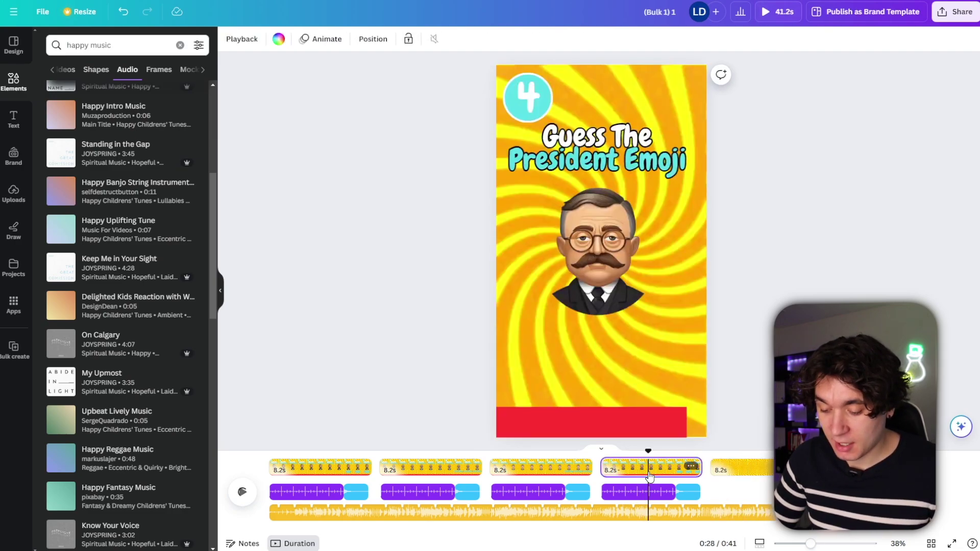
pyautogui.click(596, 161)
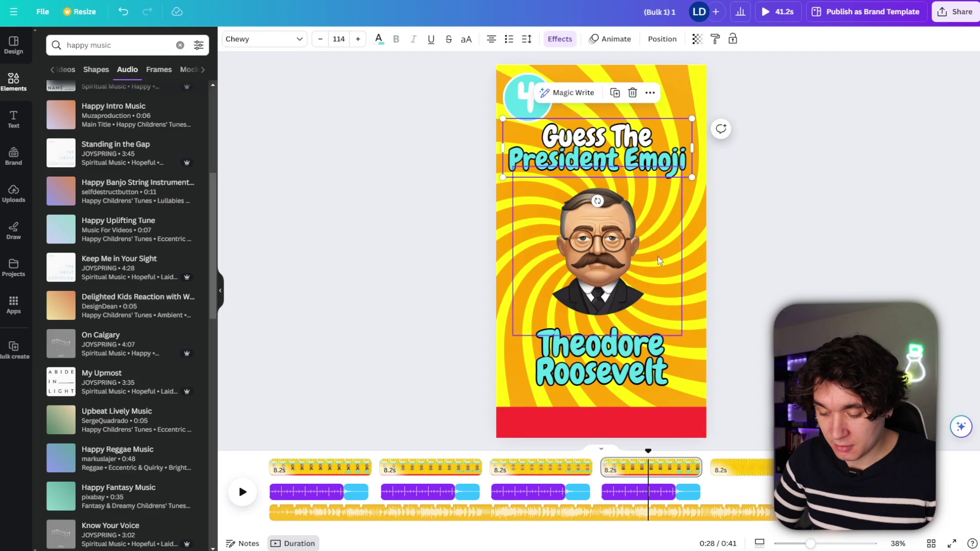
pyautogui.press('pagedown')
pyautogui.hotkey('ctrl', 'v')
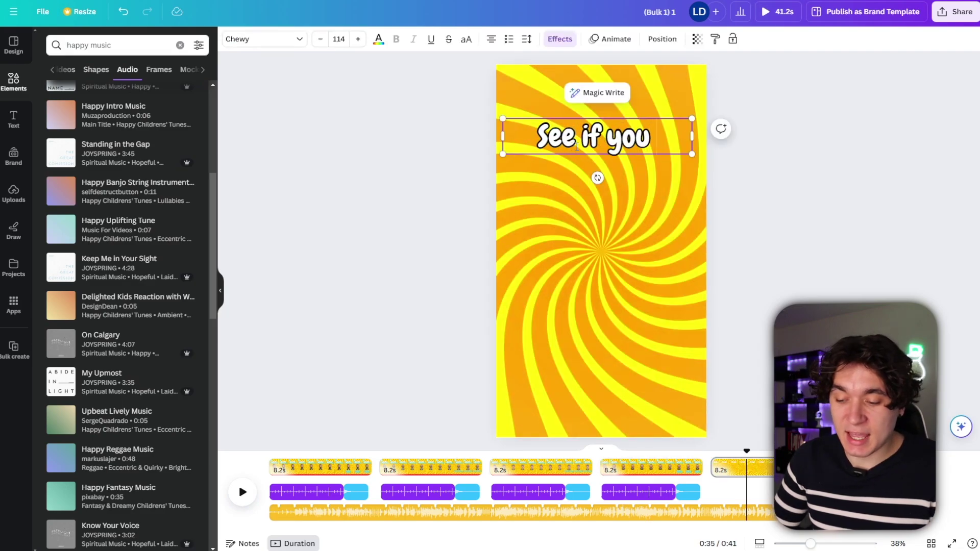
pyautogui.write('ee if you can get all')
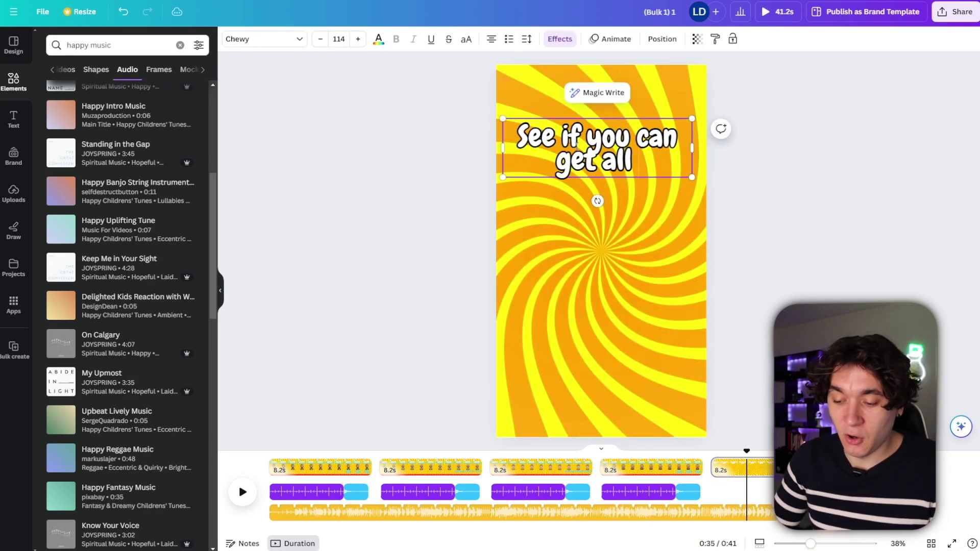
pyautogui.write(' questions right in the')
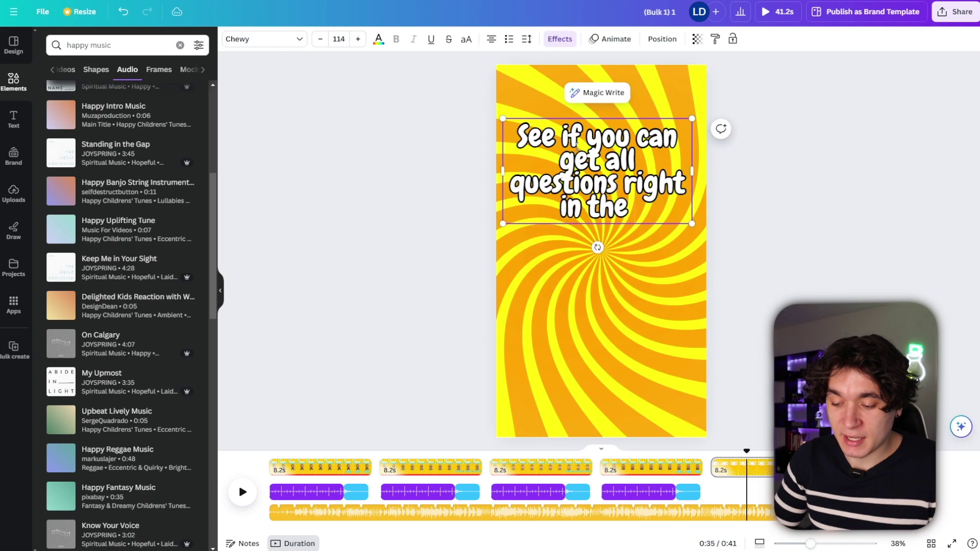
pyautogui.write(' full video')
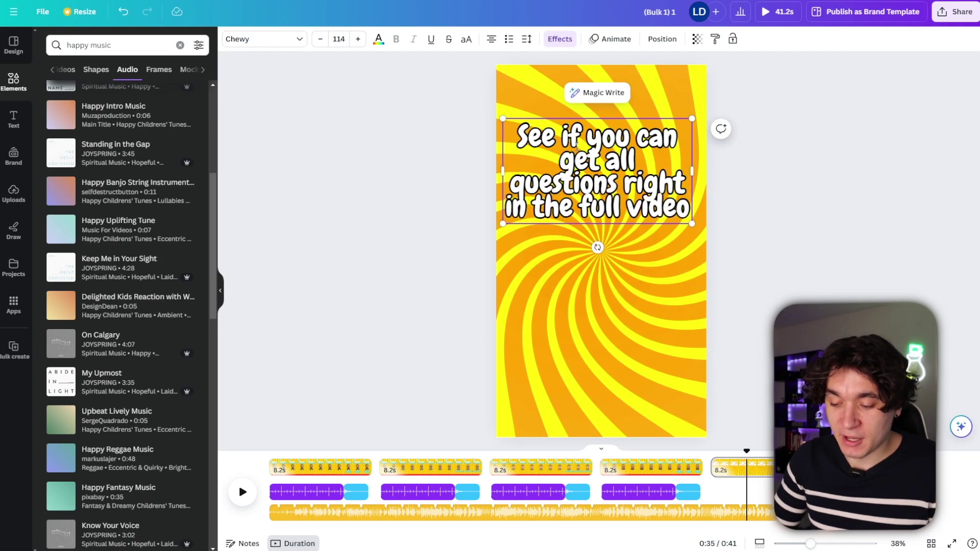
pyautogui.write('!')
# Increase the end text's line spacing and capitalise 'all' to 'ALL'.
pyautogui.hotkey('ctrl', 'a')
pyautogui.click(527, 39)
pyautogui.moveTo(547, 122); pyautogui.dragTo(574, 122)
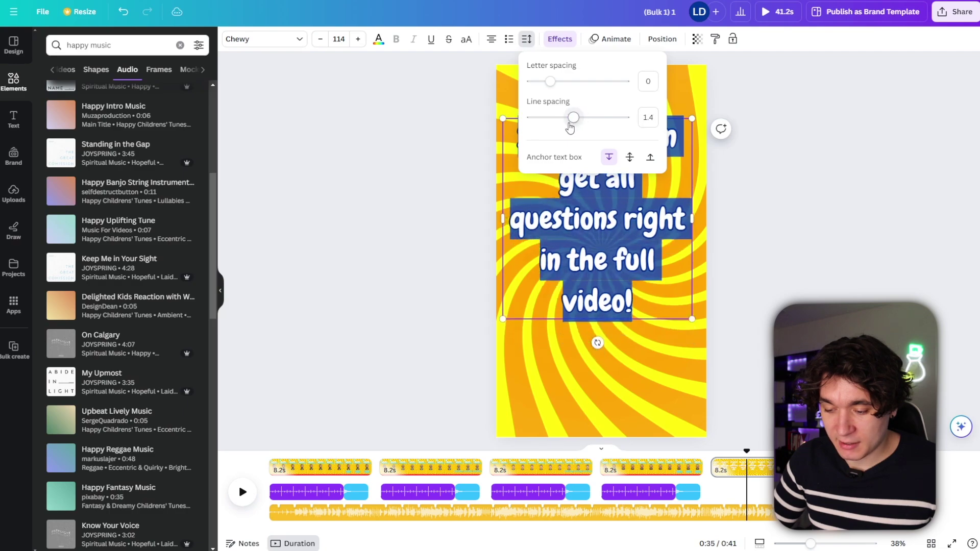
pyautogui.doubleClick(617, 176)
pyautogui.write('ALL')
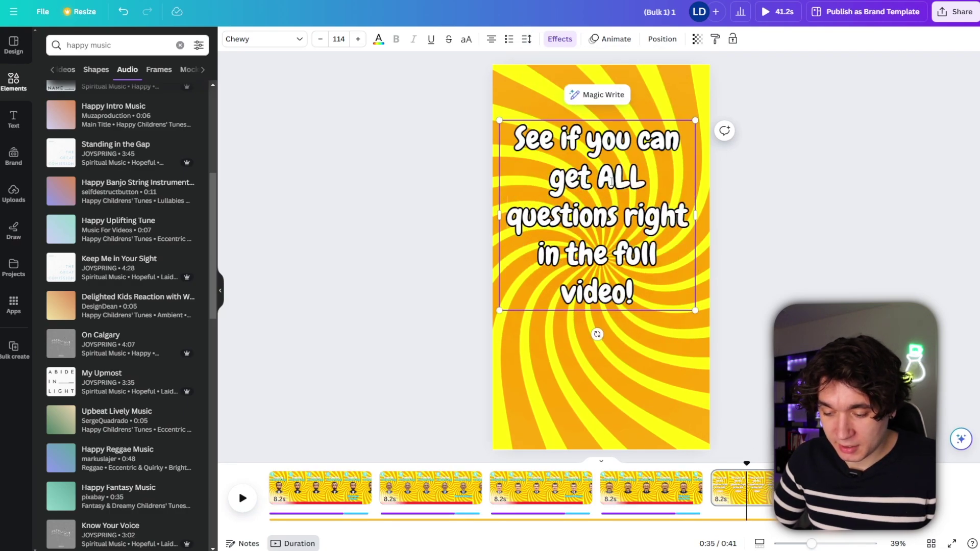
pyautogui.moveTo(598, 177); pyautogui.dragTo(618, 217)
# Colour 'ALL questions' cyan and round the Guess the Logo image's corners to 50.
pyautogui.click(379, 39)
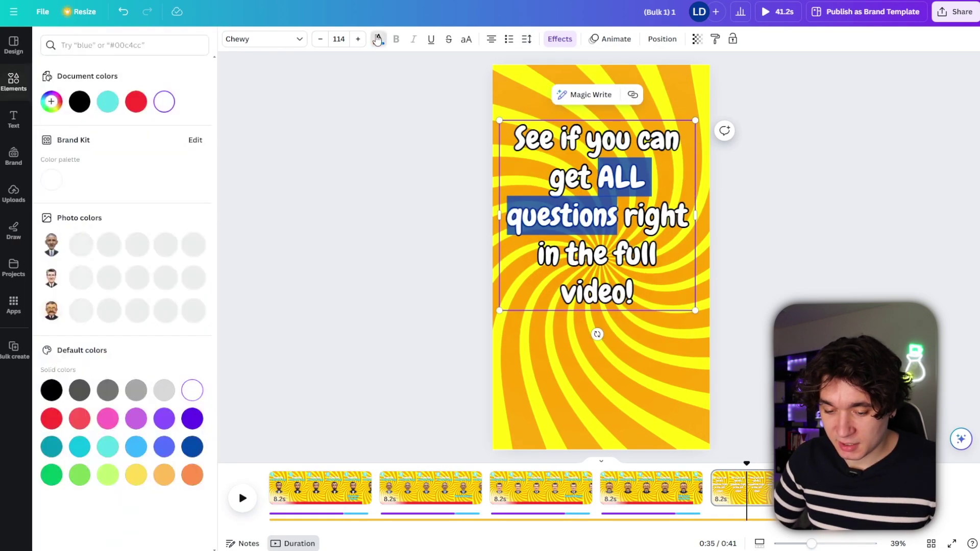
pyautogui.click(104, 107)
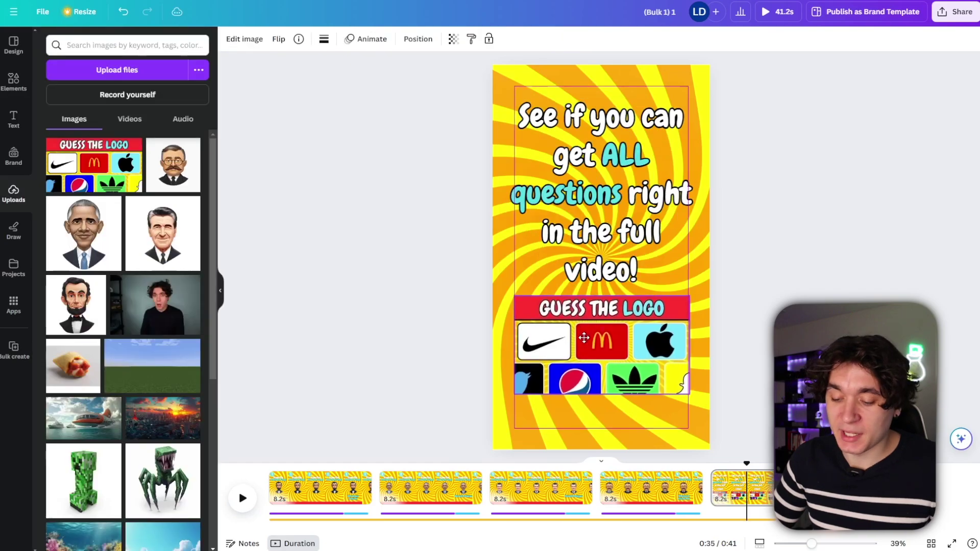
pyautogui.click(586, 342)
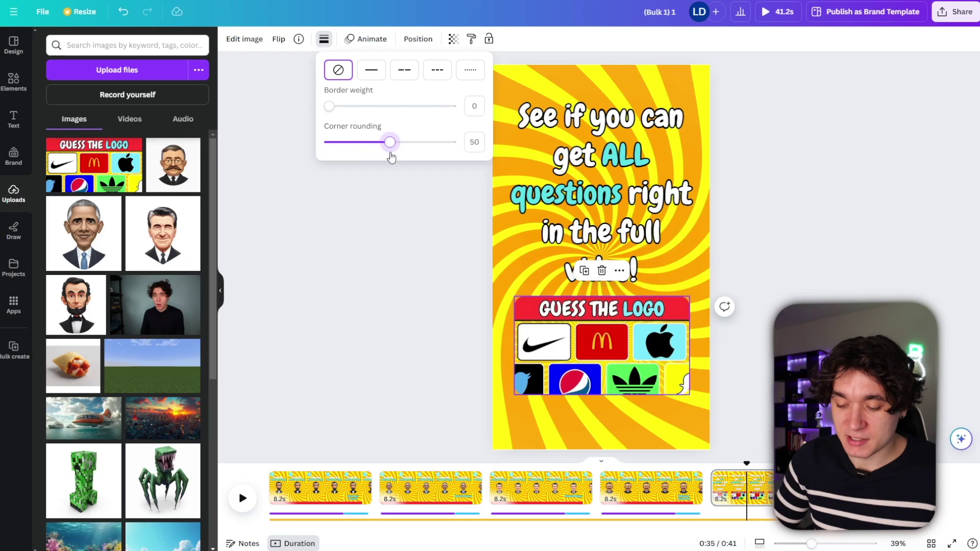
pyautogui.click(365, 260)
# Shorten the end page to 4 seconds, making the video 37 seconds long.
pyautogui.click(364, 257)
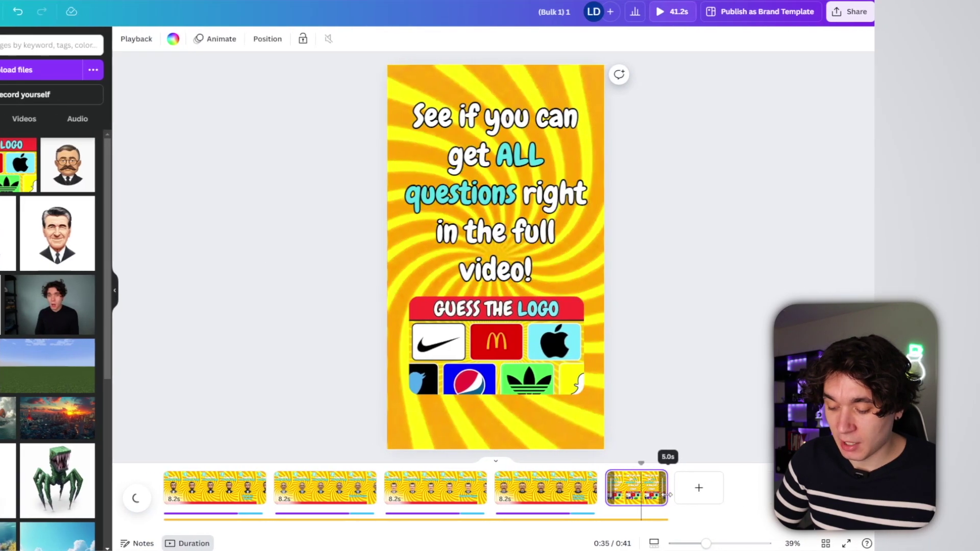
pyautogui.moveTo(666, 494); pyautogui.dragTo(654, 494)
pyautogui.moveTo(384, 448); pyautogui.dragTo(619, 459)
# Download all five pages as a 1080p MP4 video.
pyautogui.click(838, 13)
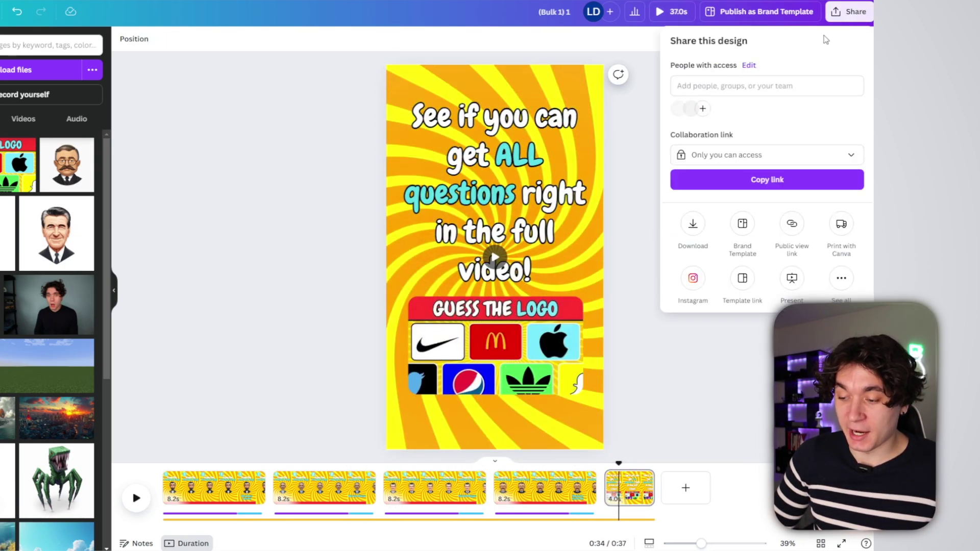
pyautogui.click(693, 225)
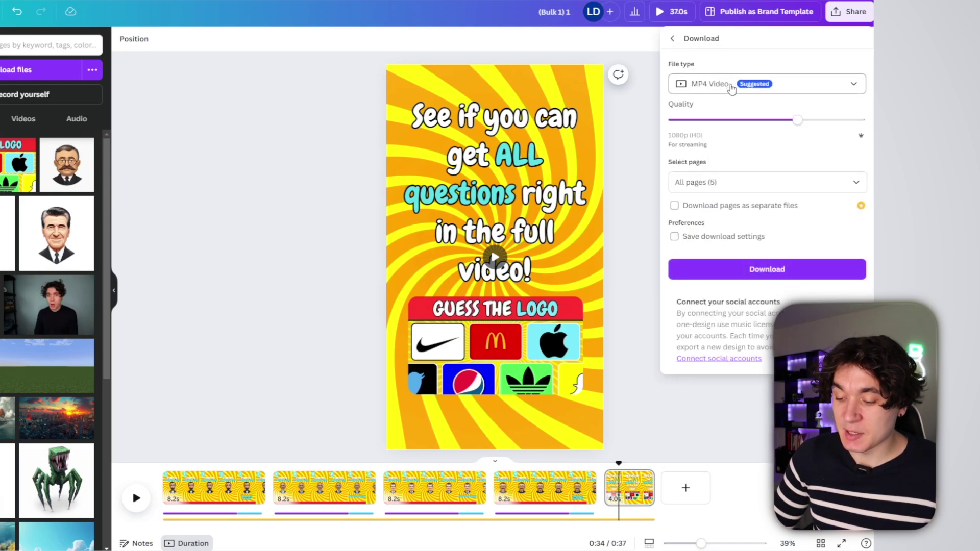
pyautogui.click(727, 264)
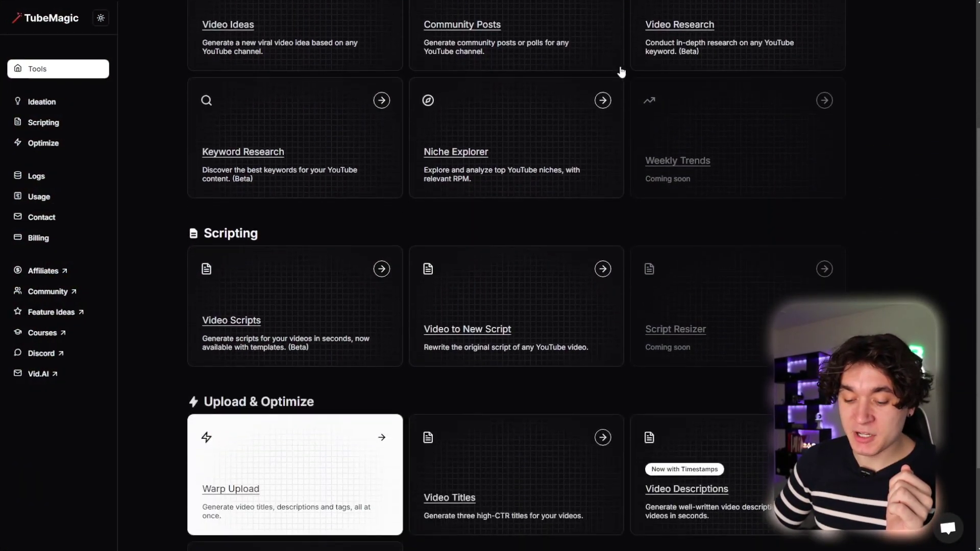
pyautogui.scroll(-2, 620, 71)
# In Warp Upload, describe the video as 'a youtube short quiz about guessing the president by the' emoji and generate metadata.
pyautogui.click(249, 349)
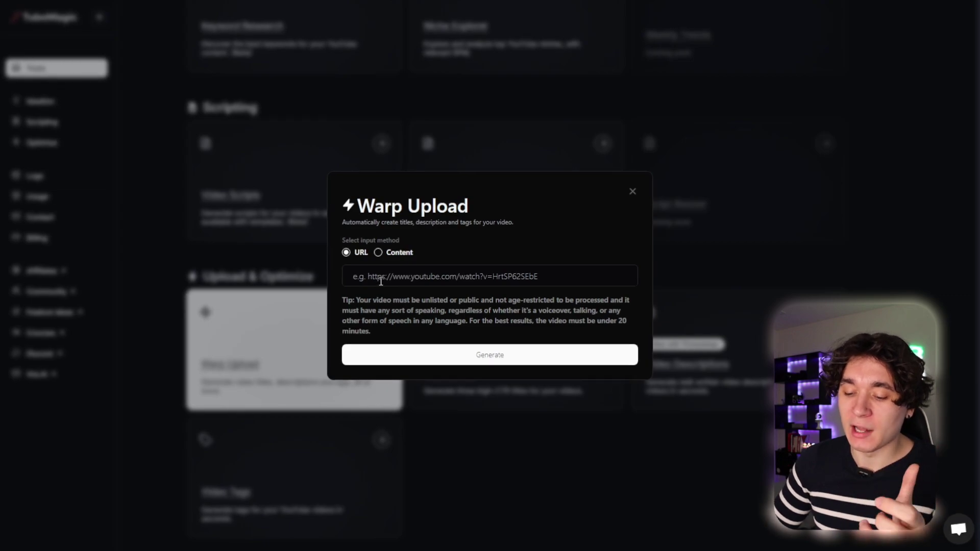
pyautogui.click(377, 251)
pyautogui.click(353, 302)
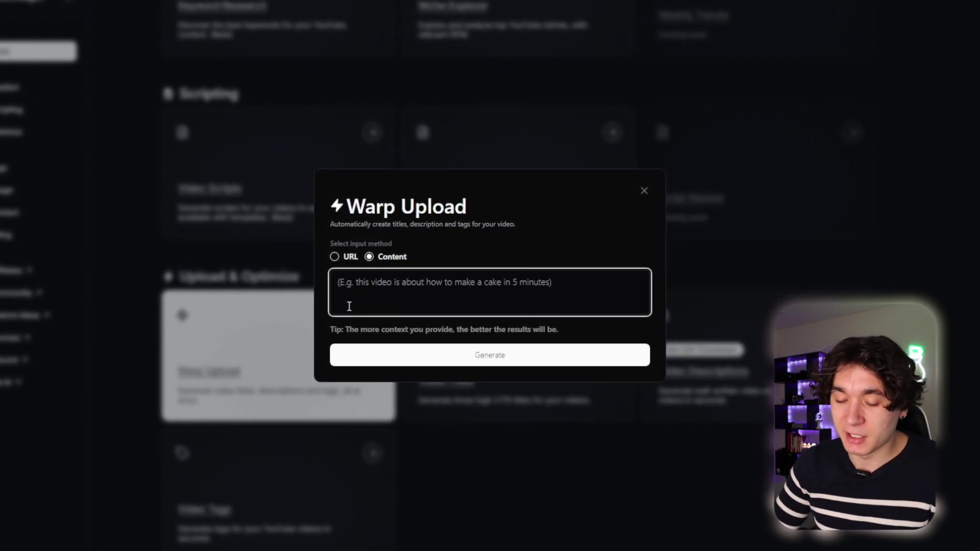
pyautogui.write('a youtube short qui')
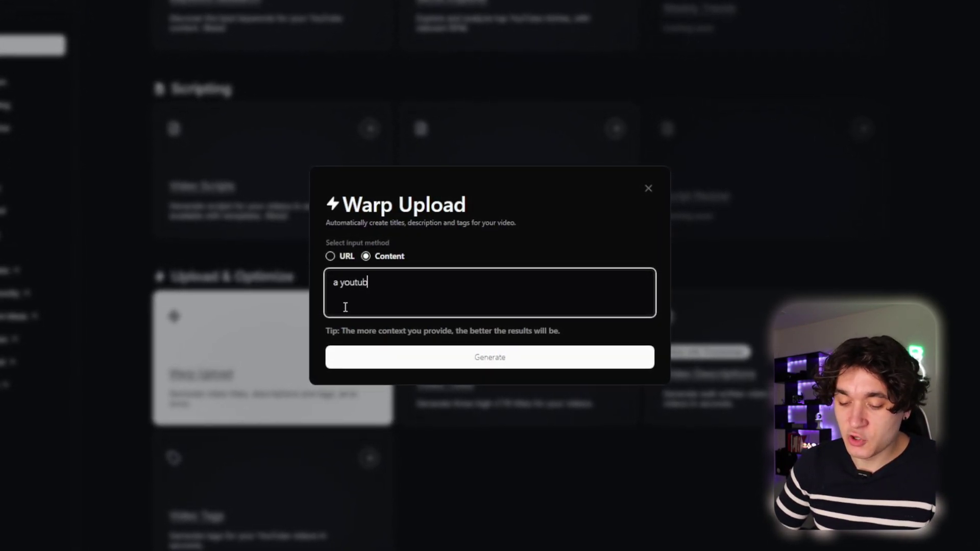
pyautogui.write('z about guessing ')
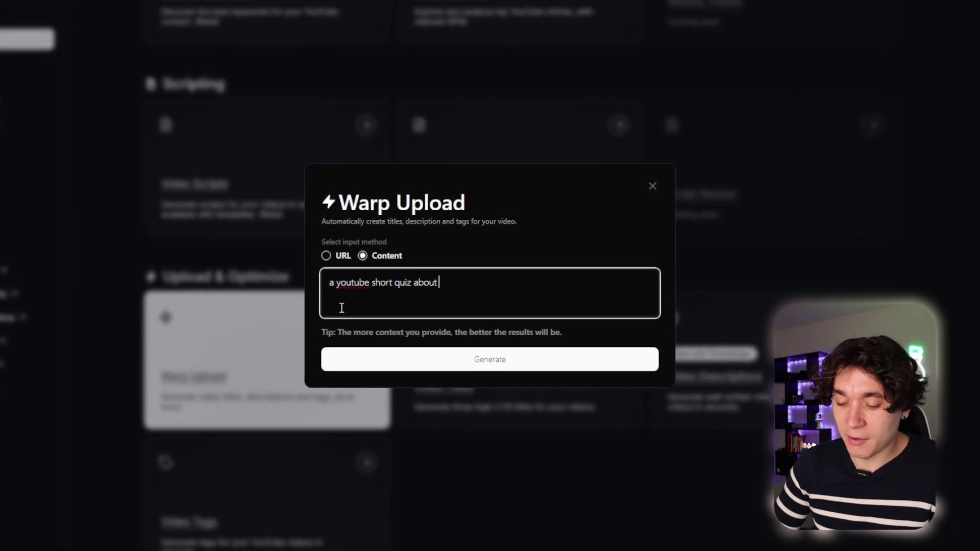
pyautogui.write('the presid')
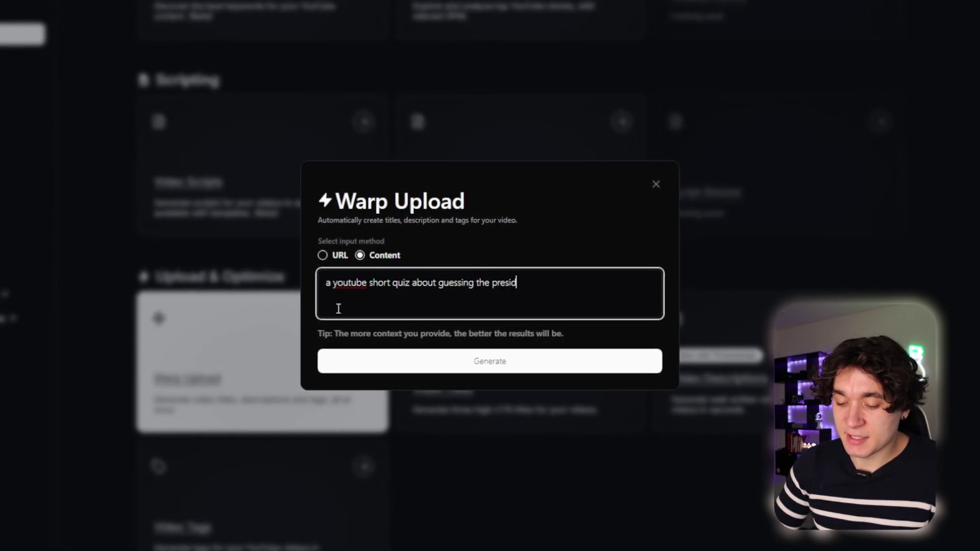
pyautogui.write('ent by their emoji')
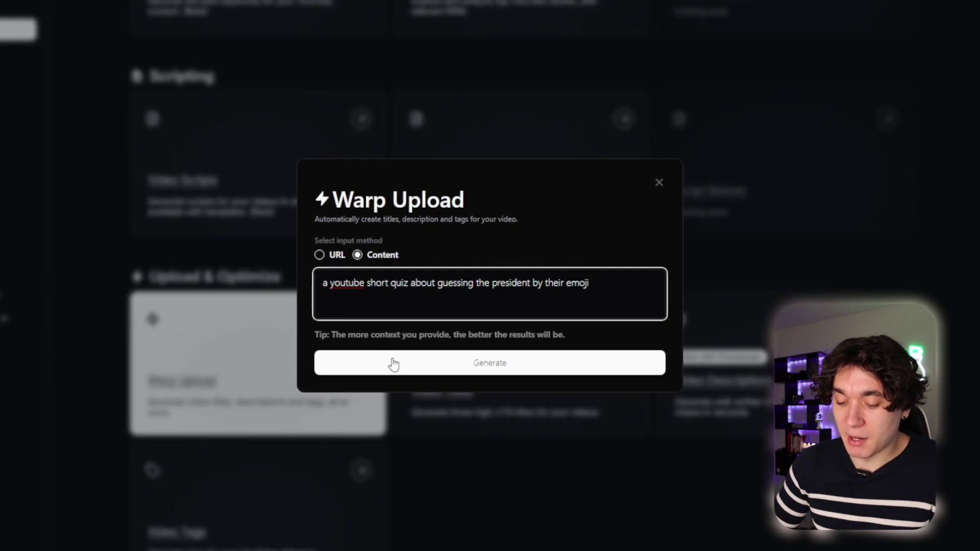
pyautogui.click(401, 370)
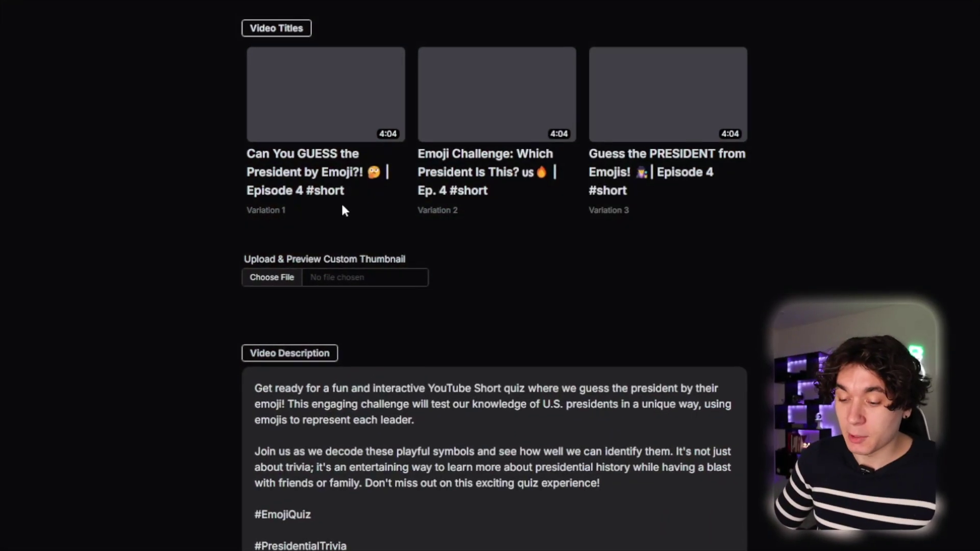
# Review TubeMagic's generated titles, description and tags, then select the Variation 2 title.
pyautogui.scroll(-2, 515, 278)
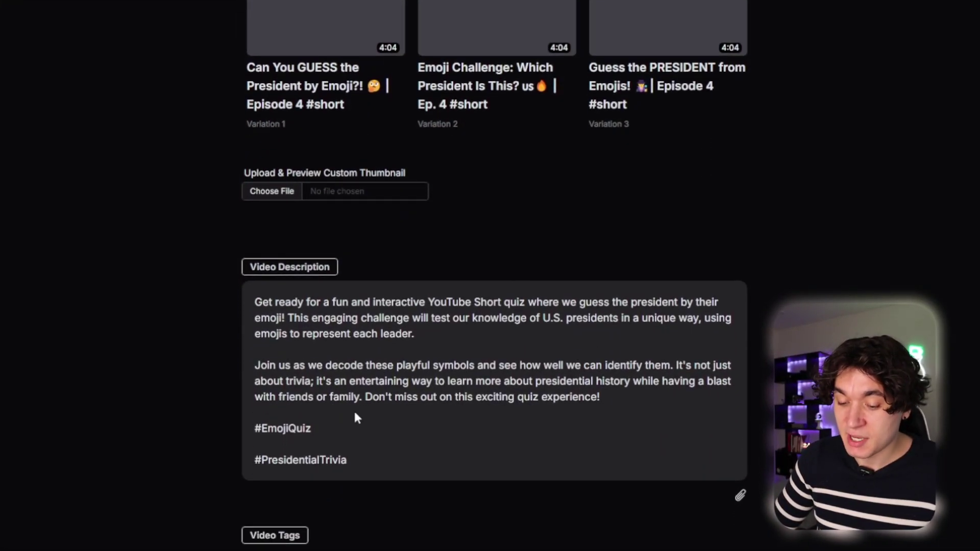
pyautogui.scroll(-3, 417, 447)
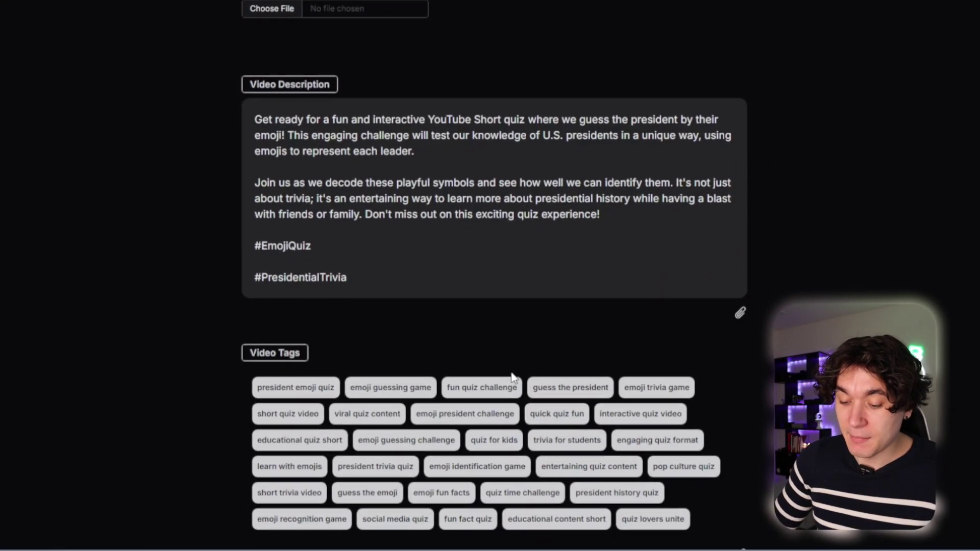
pyautogui.scroll(6, 526, 344)
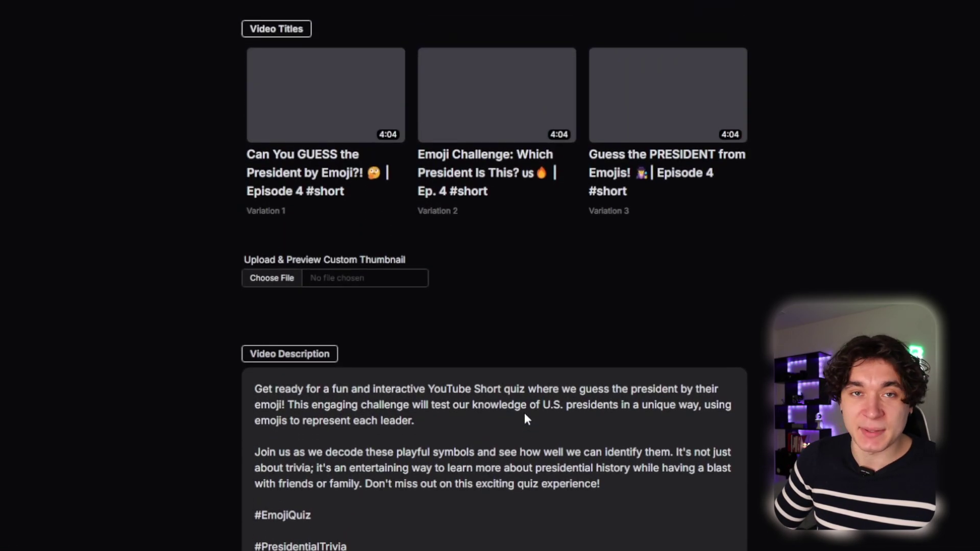
pyautogui.moveTo(418, 217); pyautogui.dragTo(498, 274)
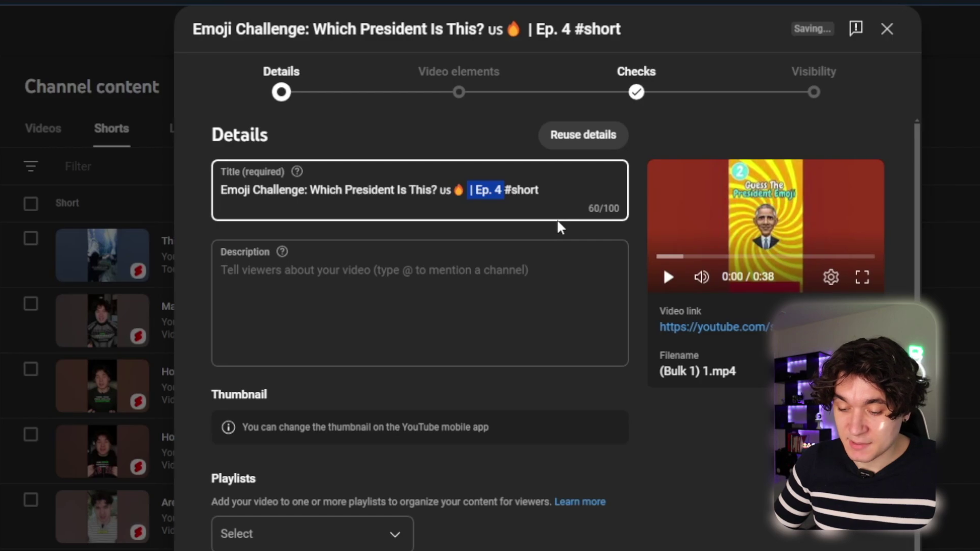
# Trim '| Ep. 4' from the pasted title and copy TubeMagic's generated quiz description.
pyautogui.press('BackSpace')
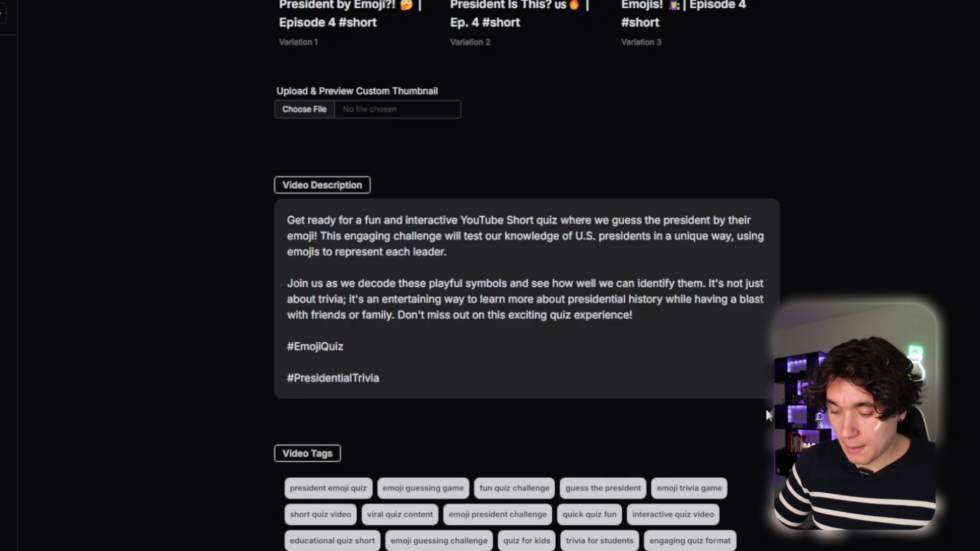
pyautogui.click(740, 415)
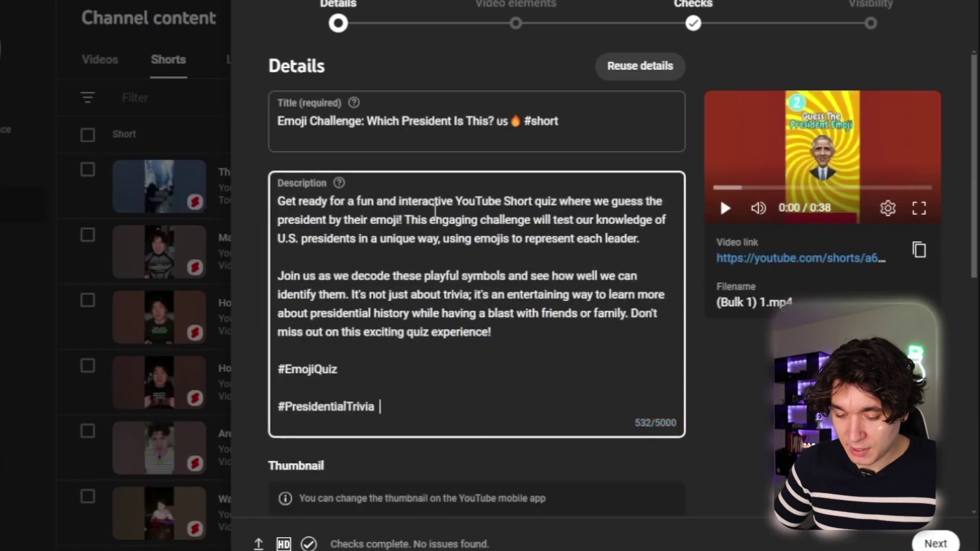